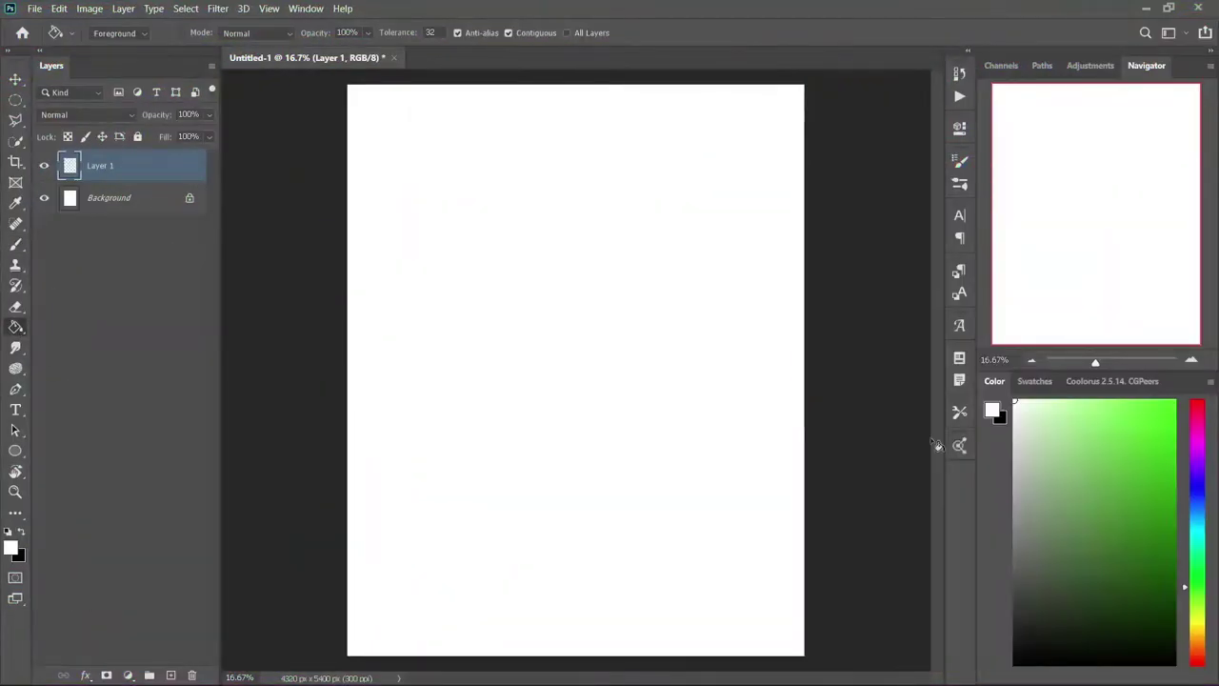
Step: Fill the canvas with green and paint yellow-green strokes across it
click(1112, 502)
click(652, 397)
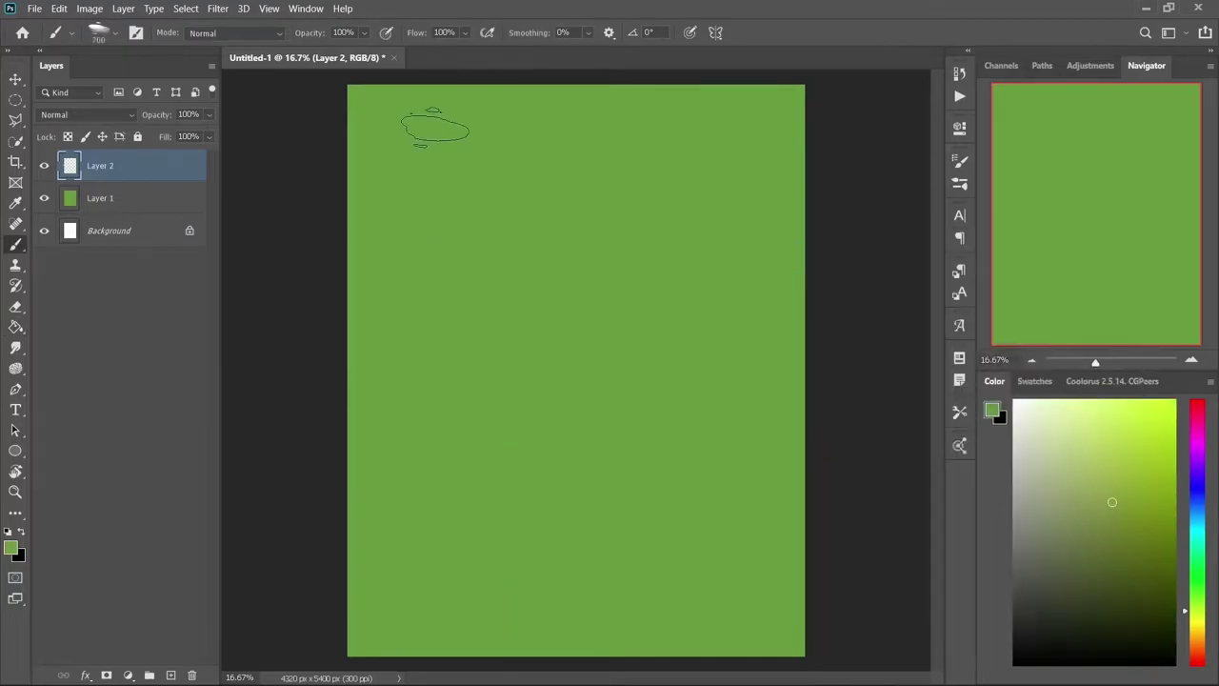
drag(810, 219, 754, 367)
drag(810, 409, 781, 572)
drag(571, 109, 435, 489)
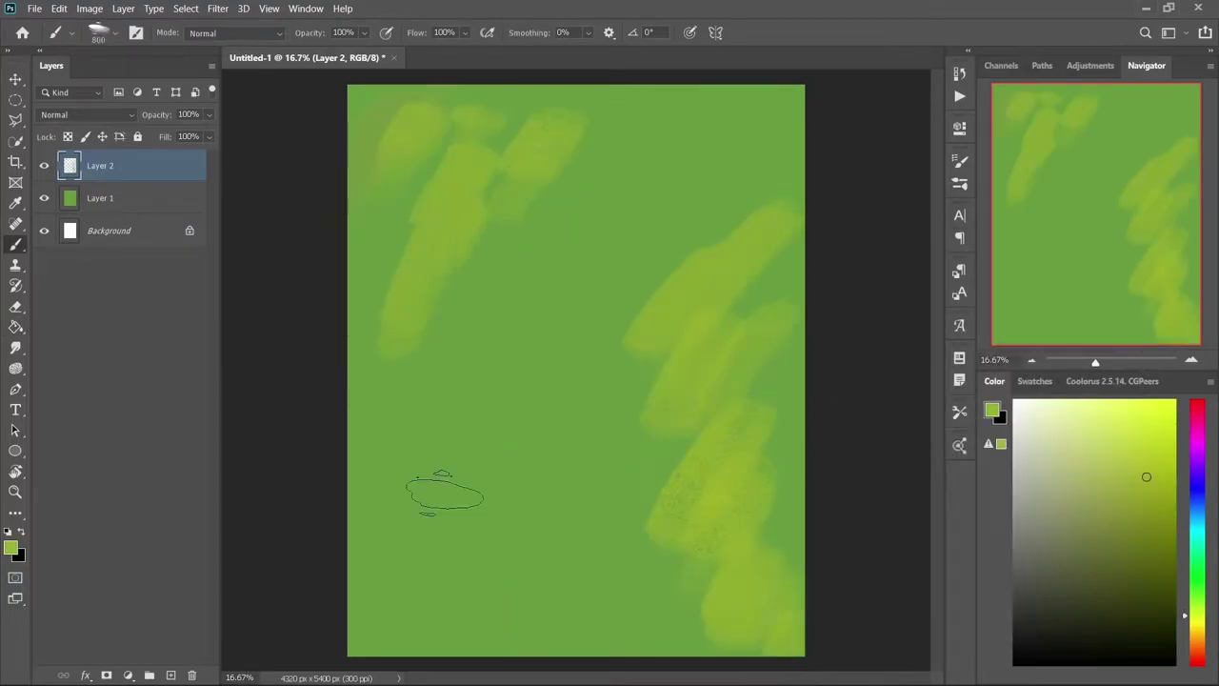
drag(572, 219, 447, 533)
Step: Switch to the Fern brush and paint a first green fern stroke
right_click(552, 383)
scroll(857, 524, up, 5)
click(666, 447)
click(851, 489)
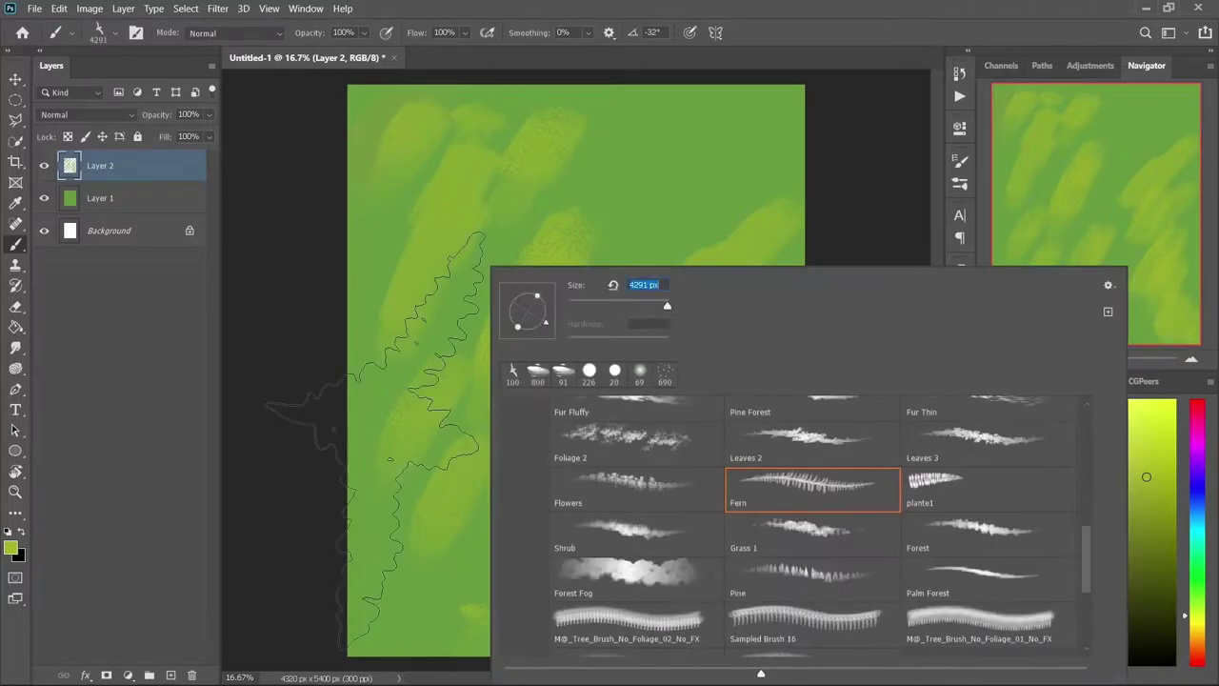
key(Return)
drag(524, 333, 602, 605)
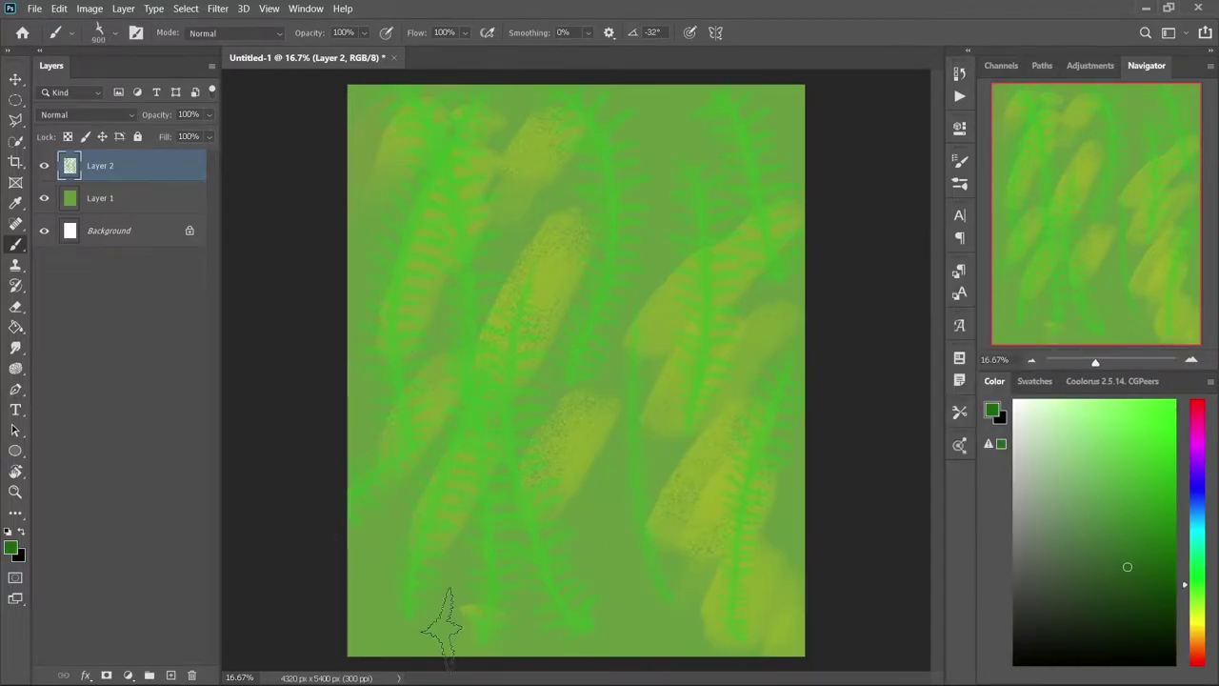
Step: Paint dark-green fern fronds across the canvas
drag(443, 623, 477, 238)
drag(362, 353, 448, 133)
drag(524, 657, 619, 438)
drag(724, 648, 752, 305)
drag(590, 95, 800, 267)
drag(362, 228, 476, 96)
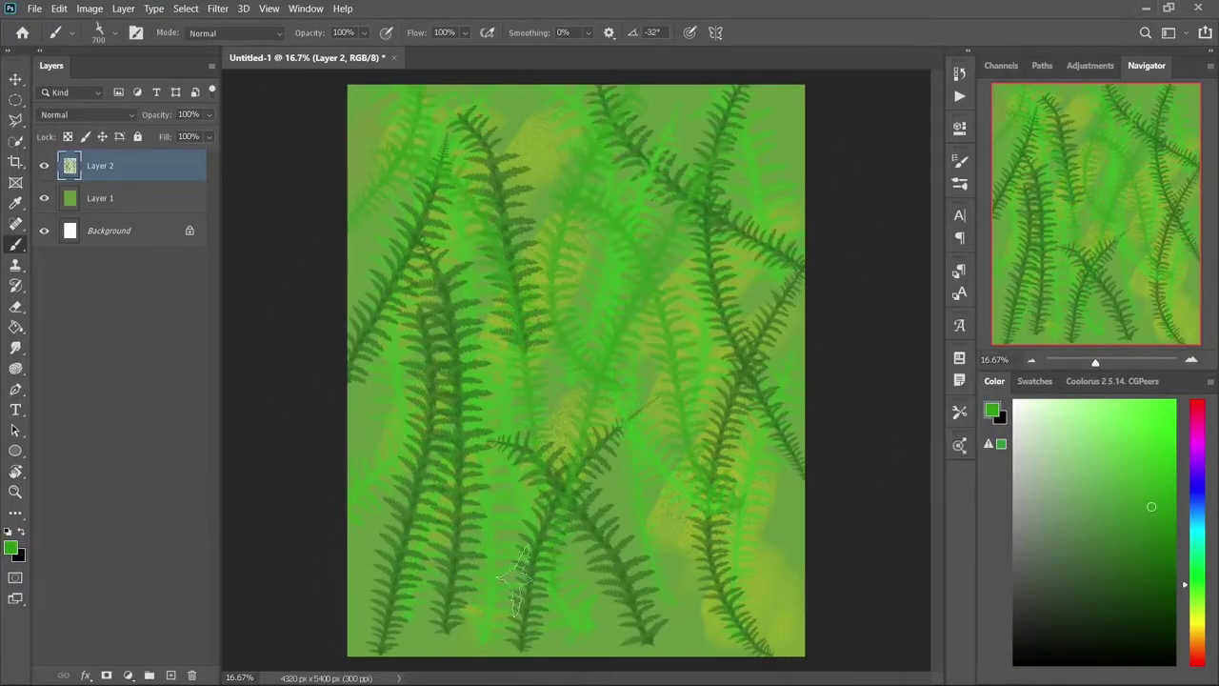
Step: Layer bright-green fern fronds over the canvas
drag(762, 648, 647, 486)
drag(705, 647, 743, 95)
drag(476, 647, 495, 96)
drag(428, 400, 400, 142)
drag(542, 648, 600, 95)
drag(381, 647, 657, 395)
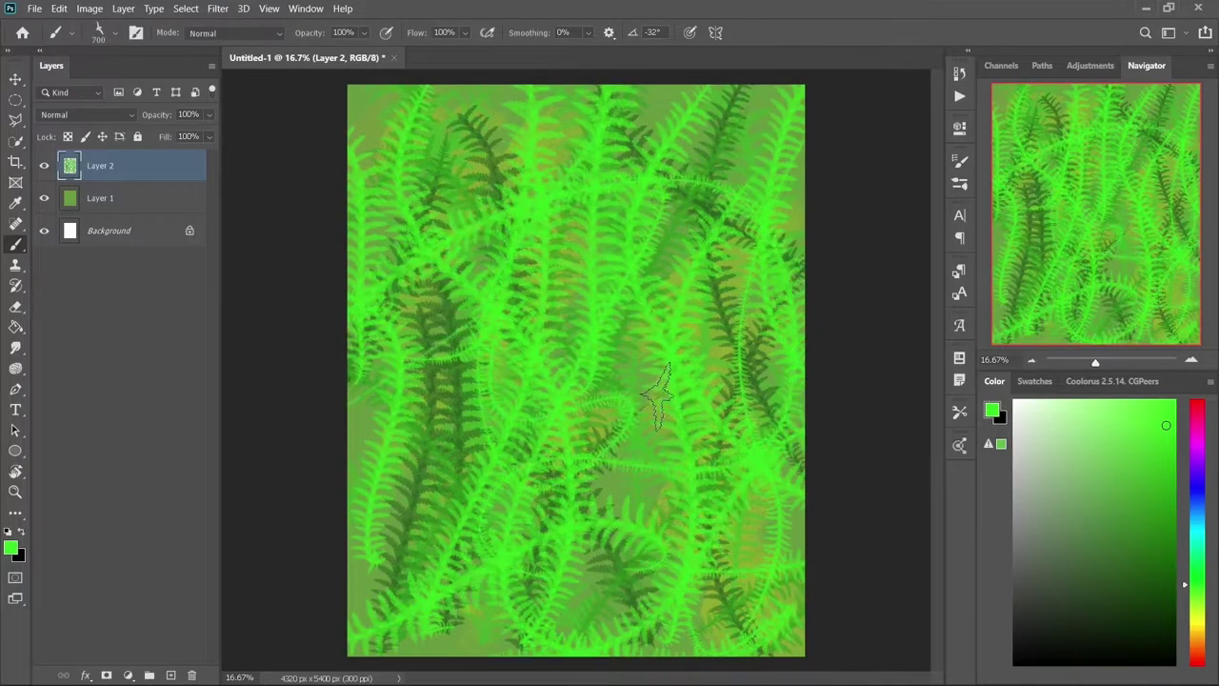
Step: Add yellow and brown fern strokes, then more dark-green and light-green ferns
drag(381, 181, 581, 86)
drag(438, 428, 571, 247)
click(1154, 563)
drag(514, 658, 704, 495)
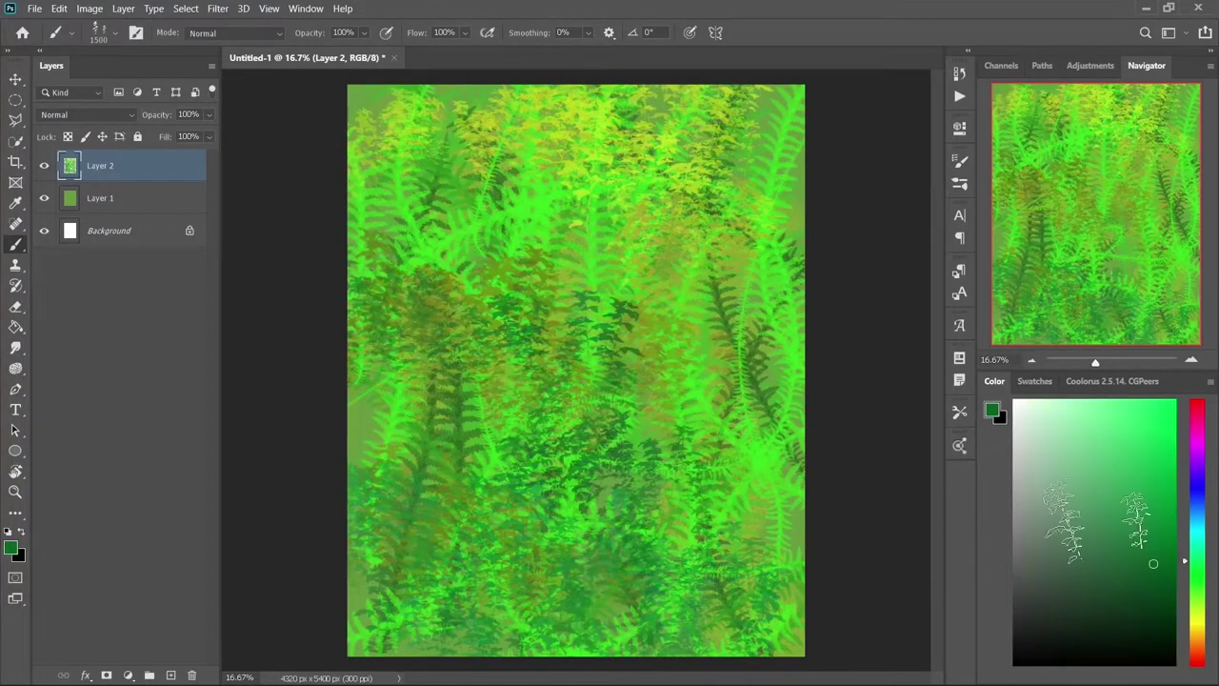
drag(686, 428, 752, 105)
click(1146, 401)
drag(381, 514, 591, 247)
drag(619, 619, 800, 428)
Step: Apply a stronger Gaussian Blur to the fern layer
click(218, 9)
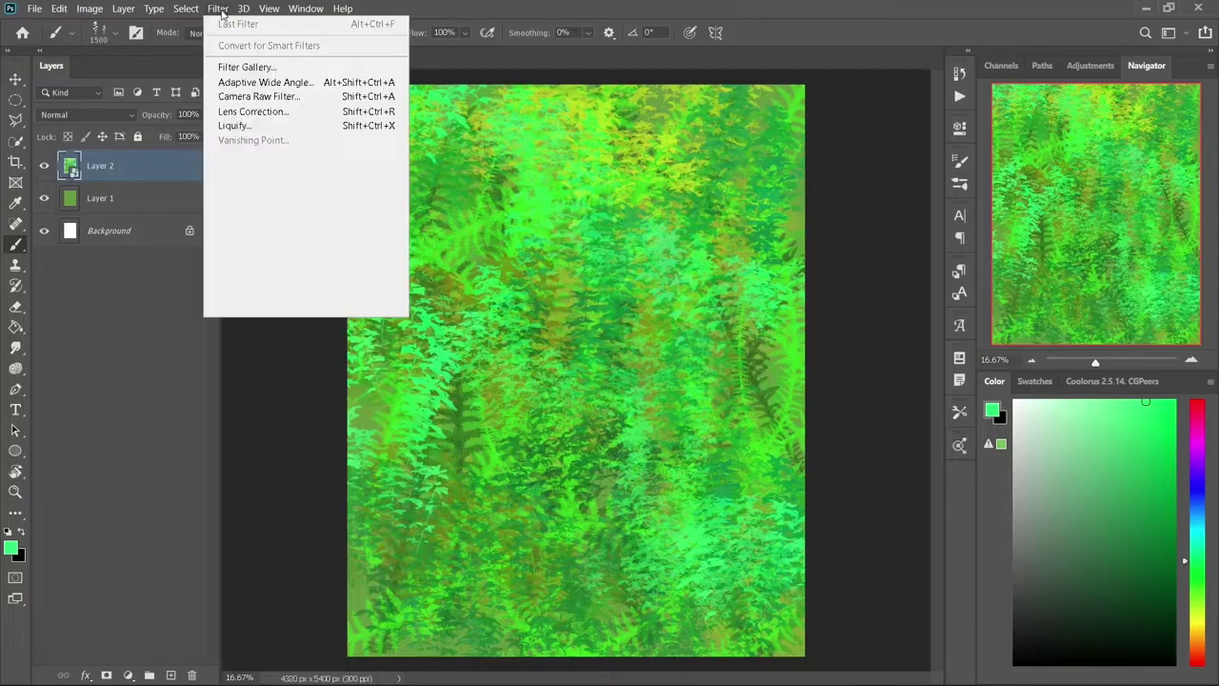
click(447, 236)
drag(920, 502, 950, 502)
click(1061, 283)
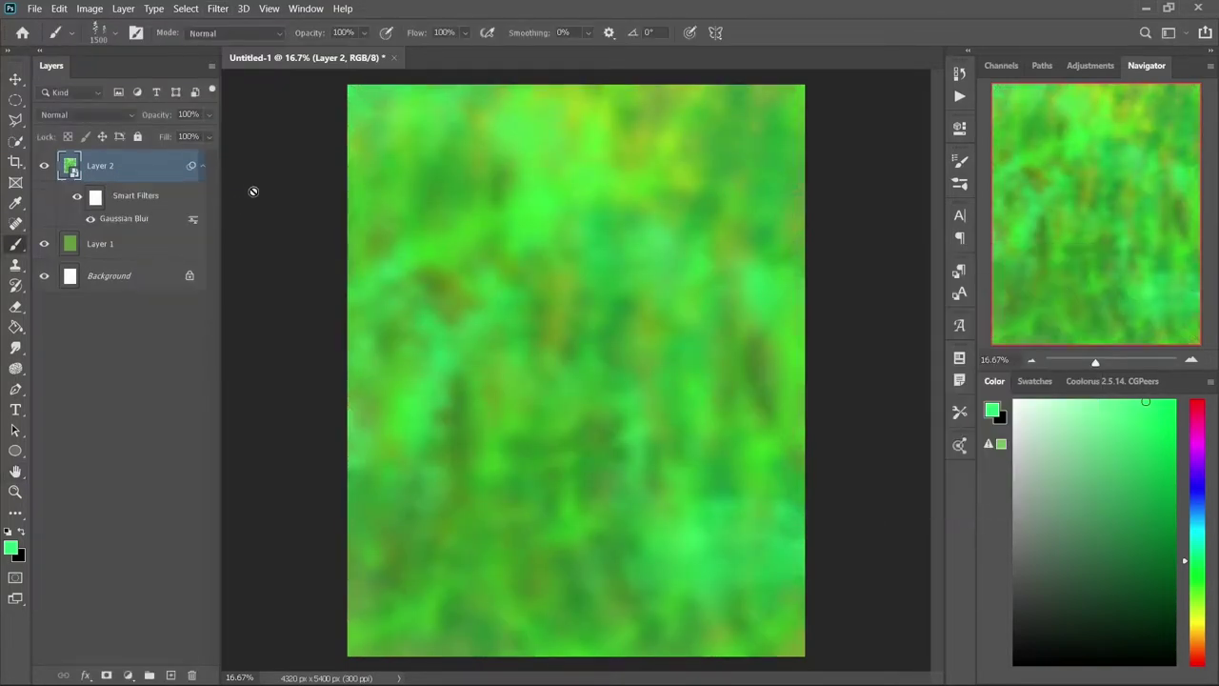
Step: On a new layer, dab large soft round bokeh circles near the top
key(ctrl+shift+alt+n)
right_click(585, 215)
scroll(857, 476, up, 5)
click(596, 172)
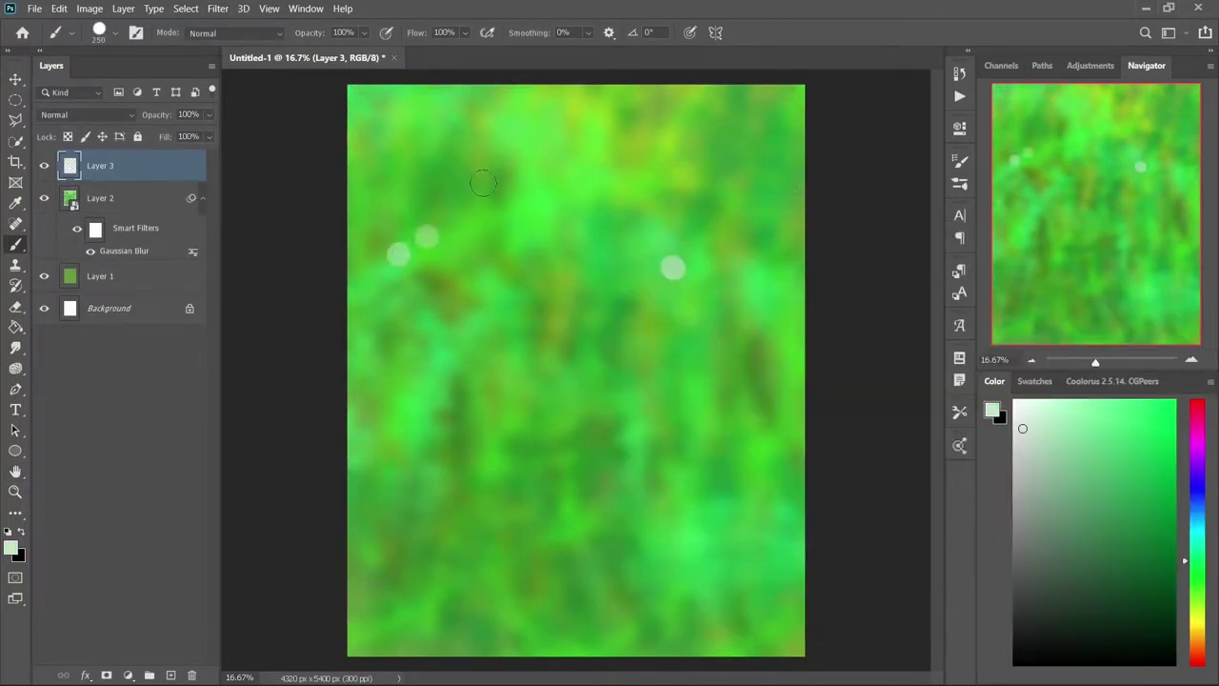
click(514, 124)
click(1184, 613)
click(770, 114)
Step: With a smaller brush, dab yellow-green and green bokeh circles across the canvas
key(bracketleft)
key(bracketleft)
key(bracketleft)
drag(561, 388, 576, 425)
click(646, 332)
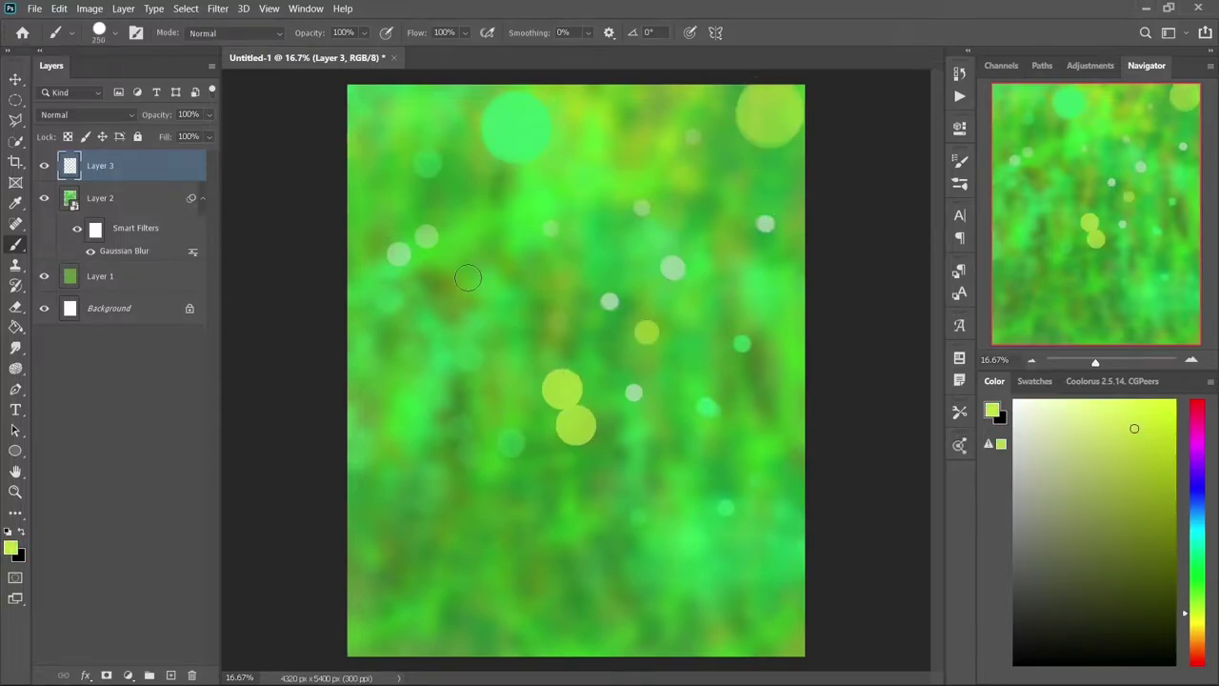
click(640, 131)
click(1185, 592)
click(497, 255)
click(497, 212)
click(717, 318)
click(783, 493)
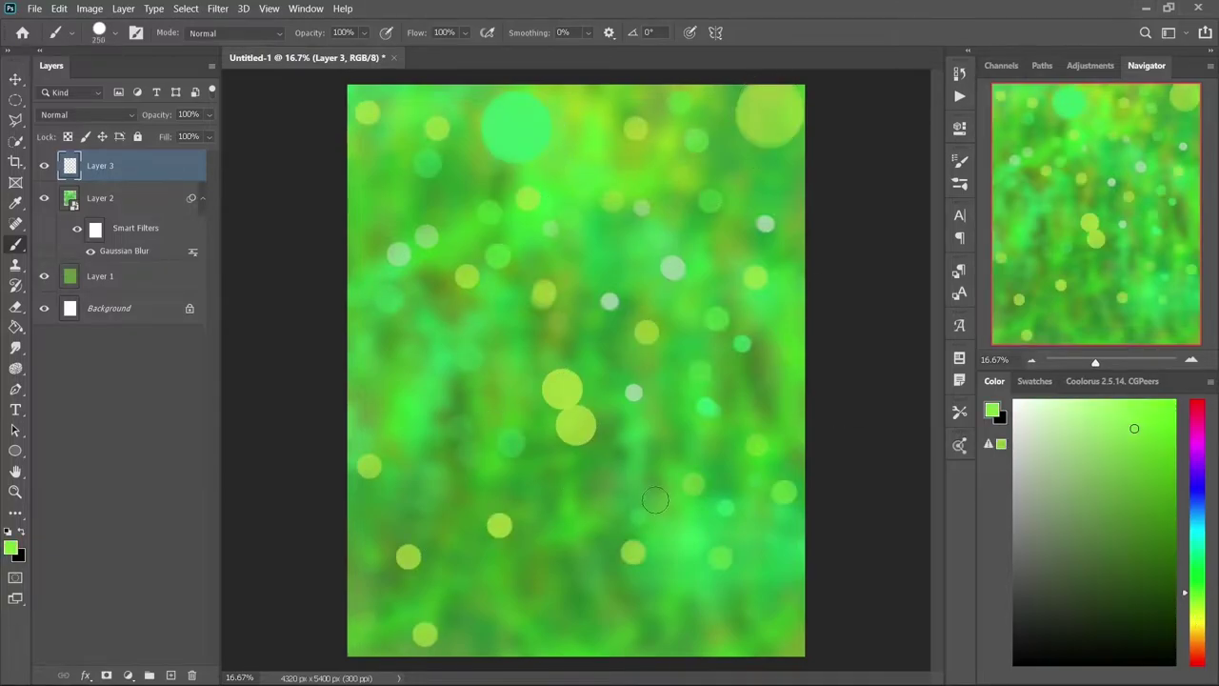
Step: Add large translucent bokeh circles and set the bokeh layer to Soft Light
click(471, 333)
click(595, 243)
click(727, 471)
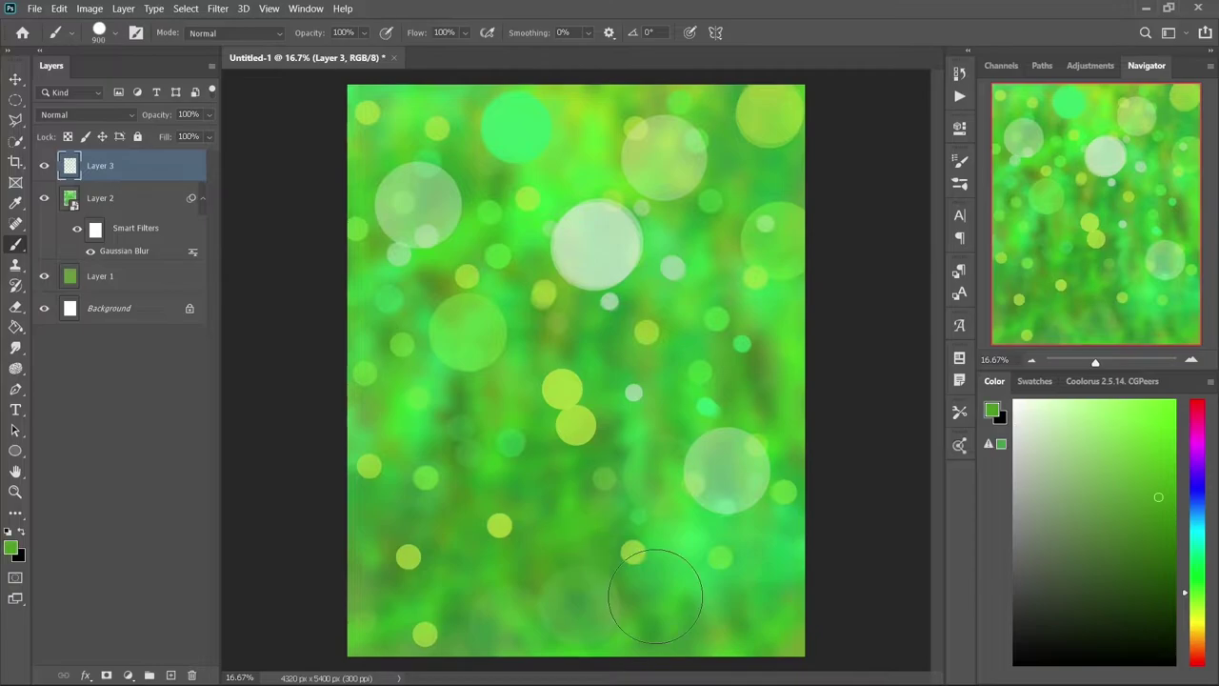
click(1185, 534)
click(694, 366)
click(397, 506)
click(84, 114)
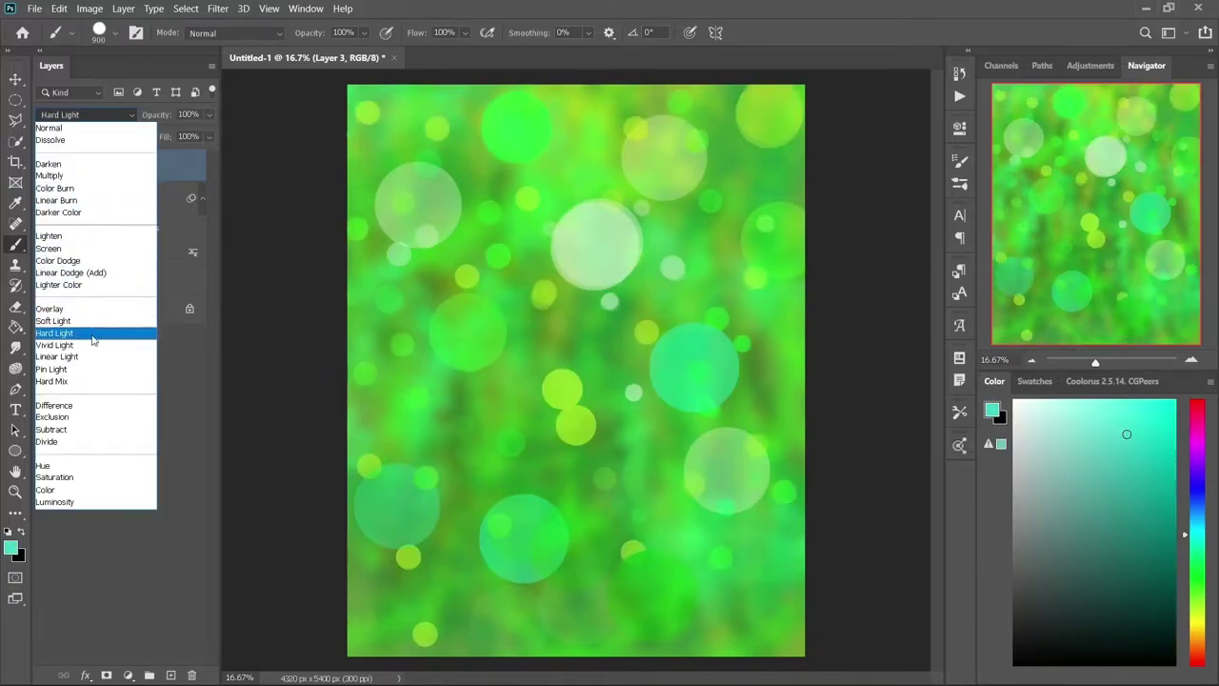
click(82, 320)
Step: Add Layer 4 with a Particles brush and Gaussian Blur its specks
key(ctrl+shift+n)
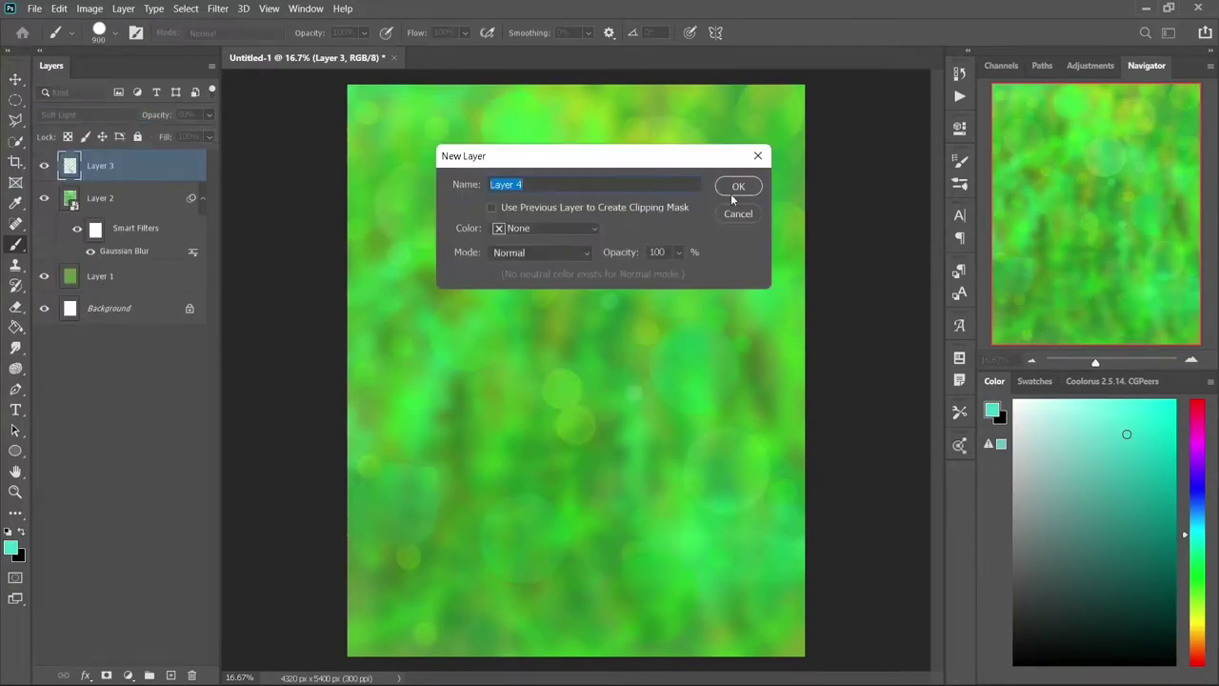
click(734, 185)
right_click(734, 185)
click(615, 481)
double_click(667, 443)
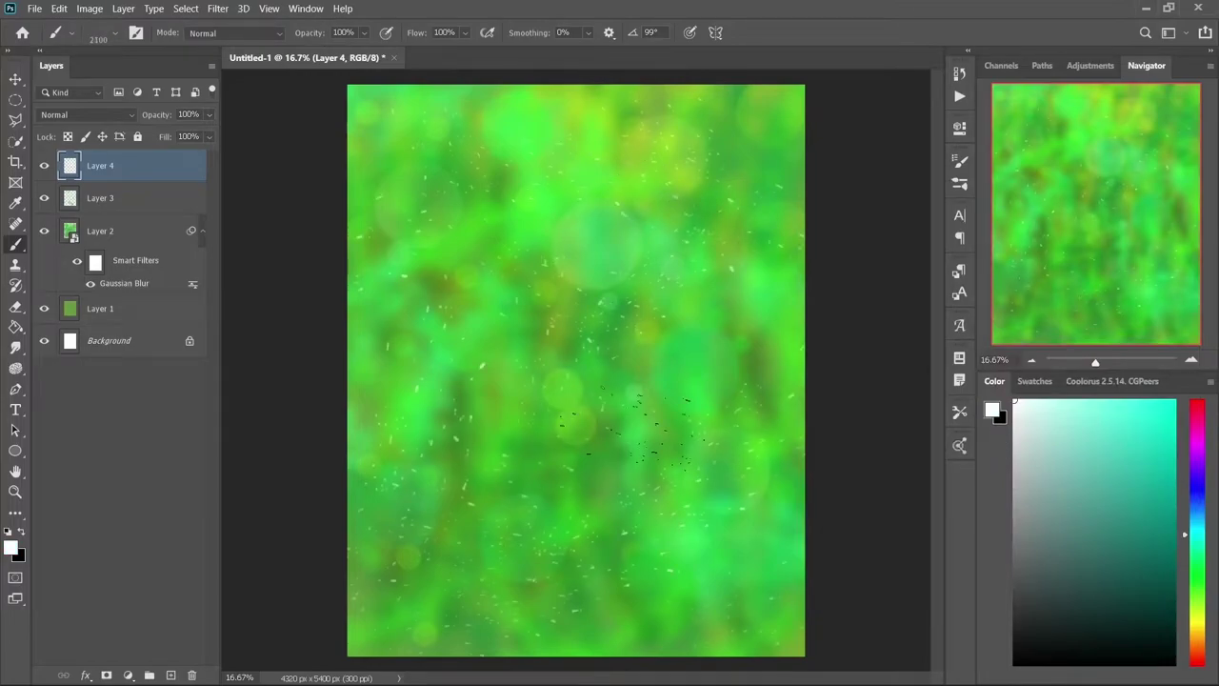
key(ctrl+alt+f)
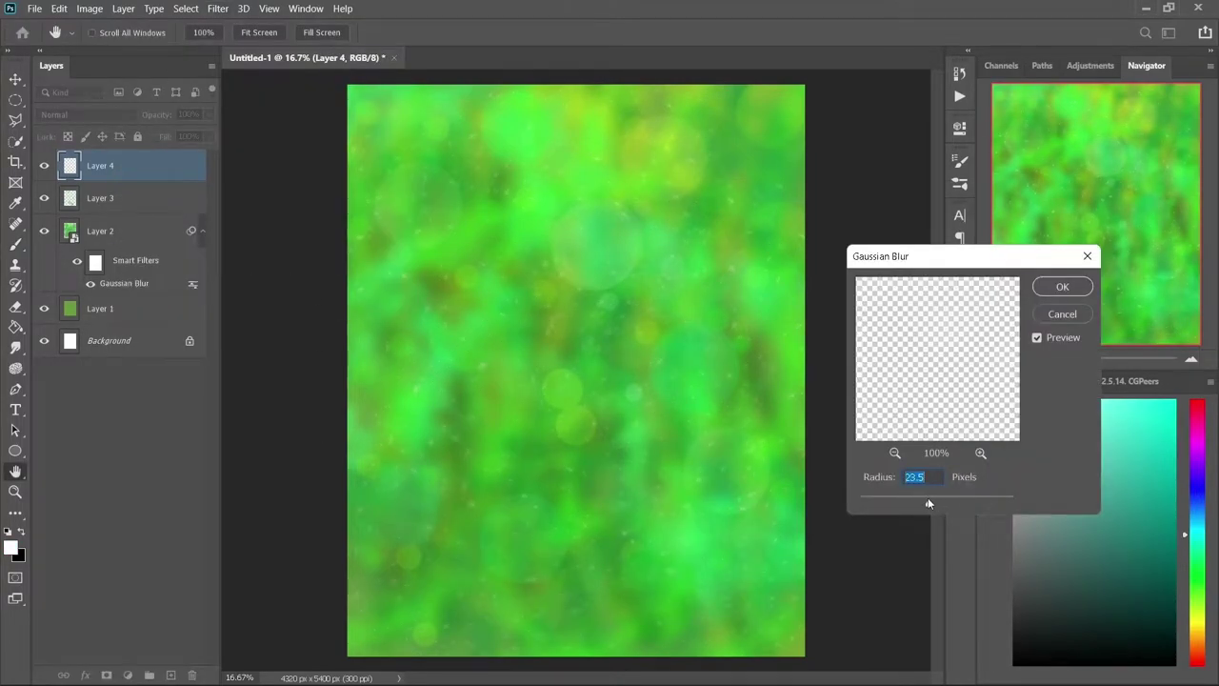
key(Return)
Step: Add Layer 5 and paint it with a larger particle brush
key(ctrl+shift+n)
key(Return)
right_click(612, 397)
double_click(667, 498)
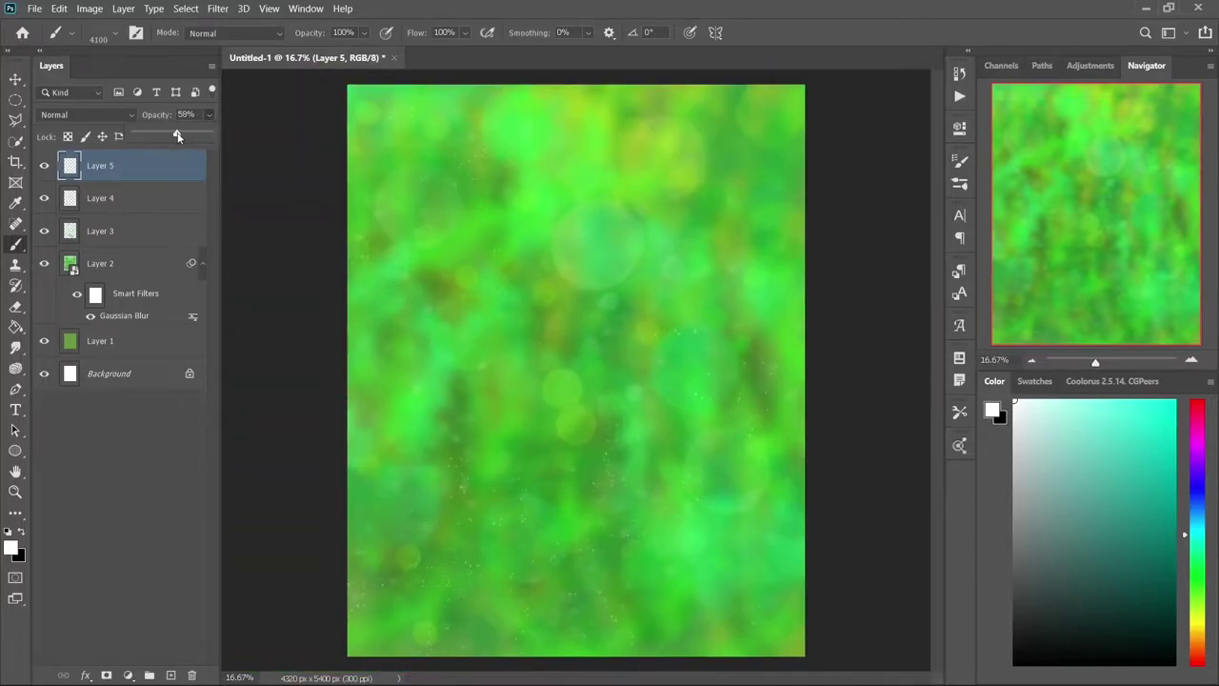
Step: Add Layer 6 and choose a soft brush for masking
key(ctrl+shift+alt+n)
right_click(583, 267)
key(Return)
right_click(551, 264)
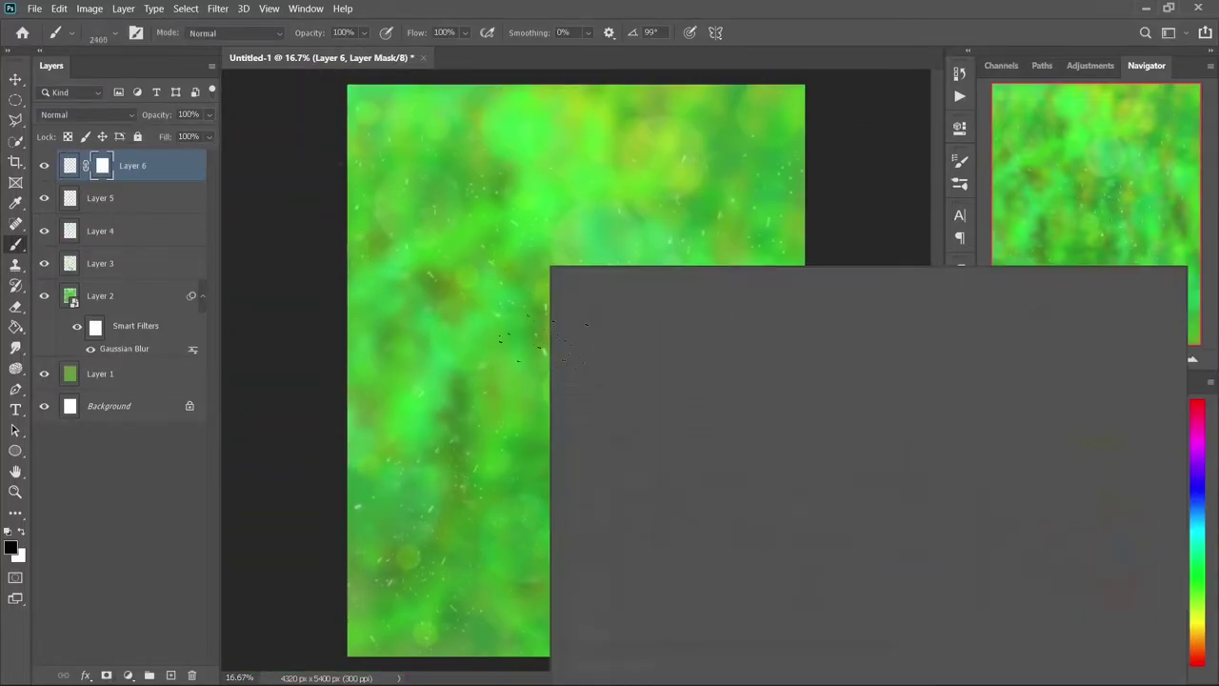
double_click(667, 485)
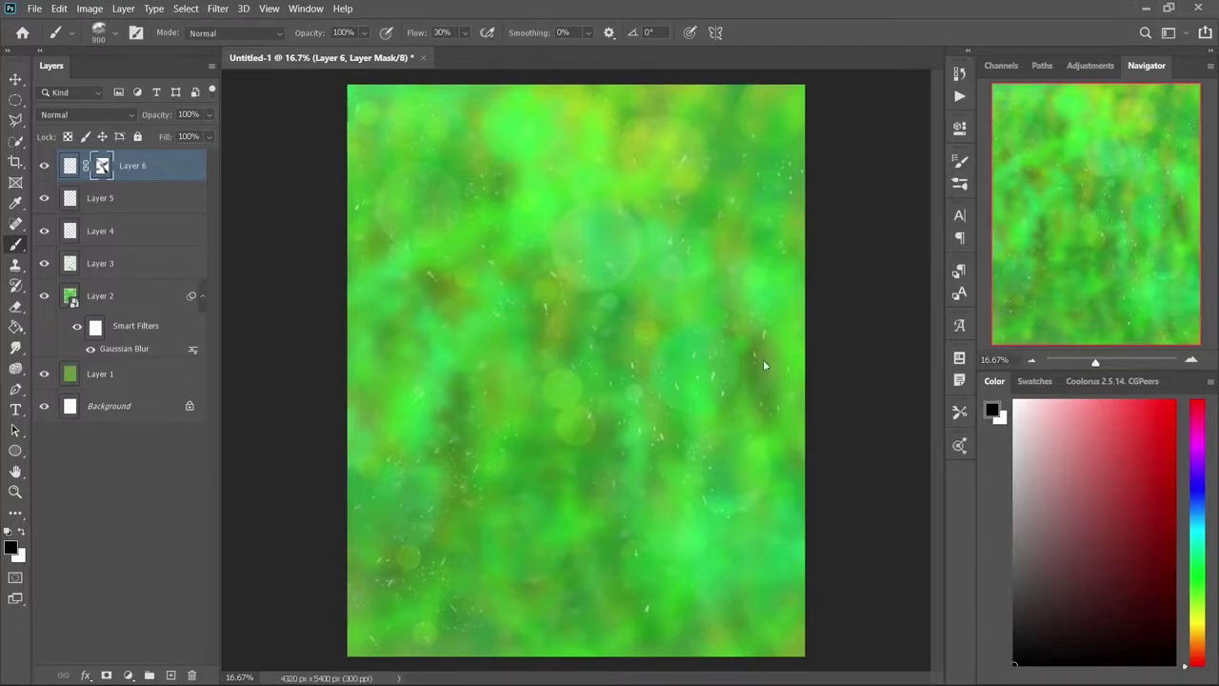
Step: Group the background layers into a Background group and add Layer 7 above
key(ctrl+alt+a)
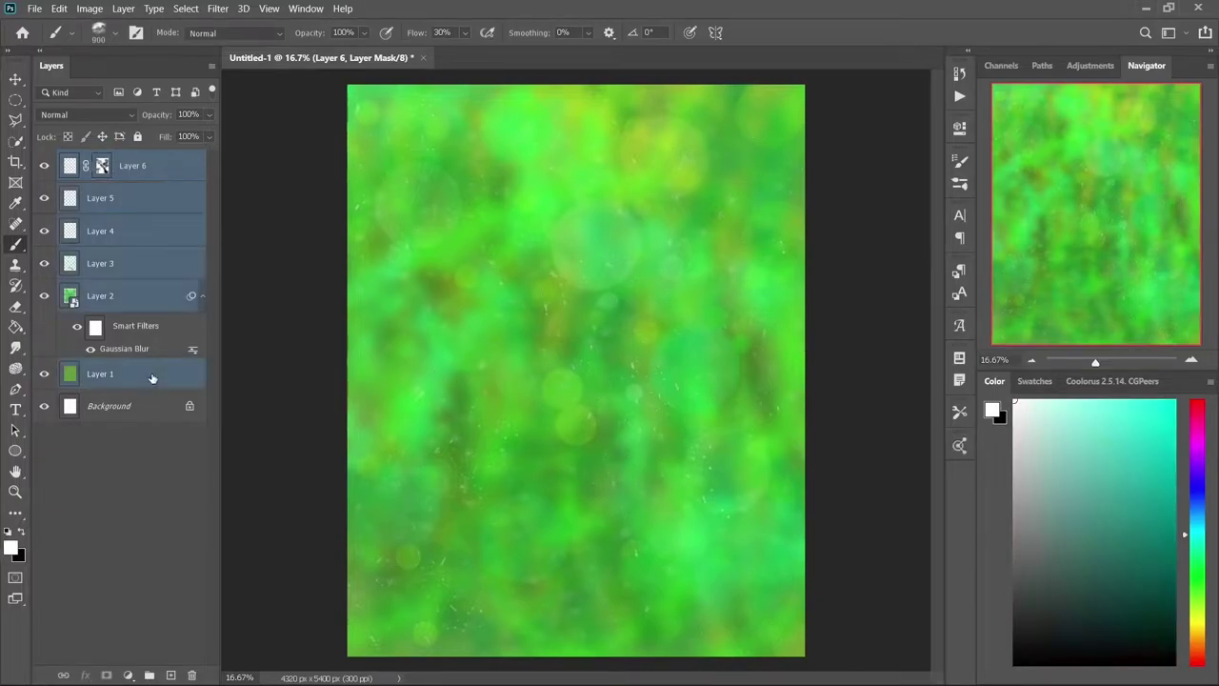
key(ctrl+g)
key(ctrl+shift+alt+n)
right_click(562, 255)
key(x)
key(Return)
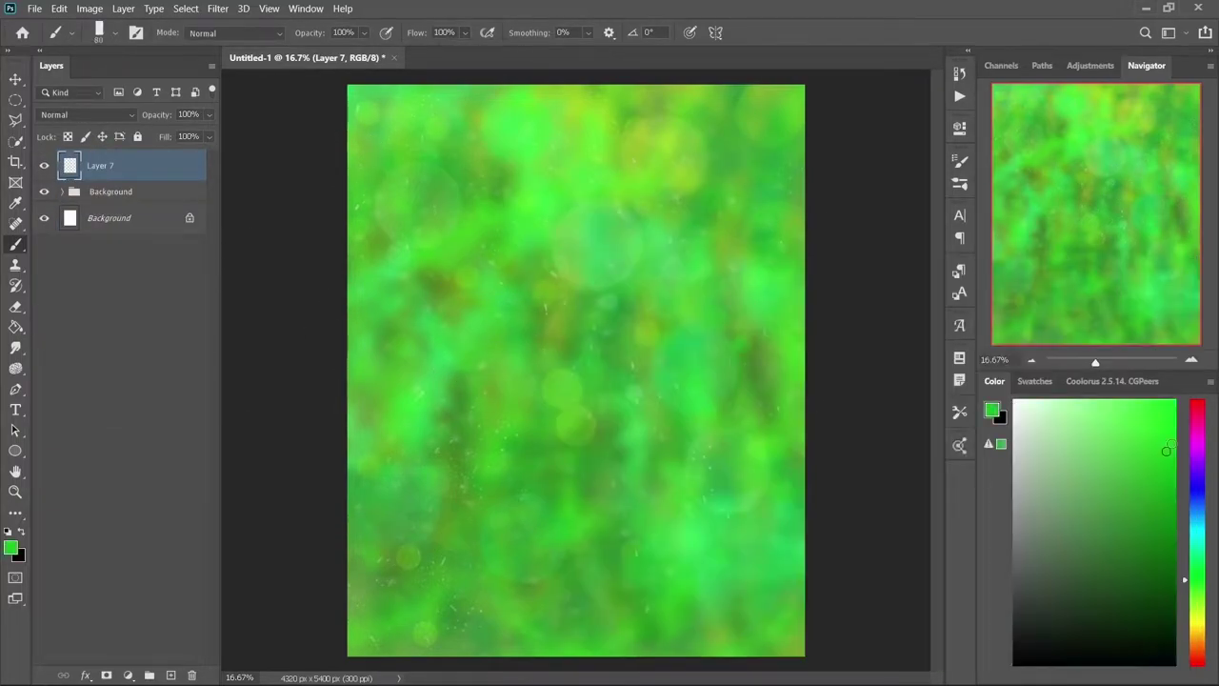
Step: Paint the yellow-green snake body, then lasso and enlarge the head up-right
click(1196, 596)
drag(466, 306, 504, 655)
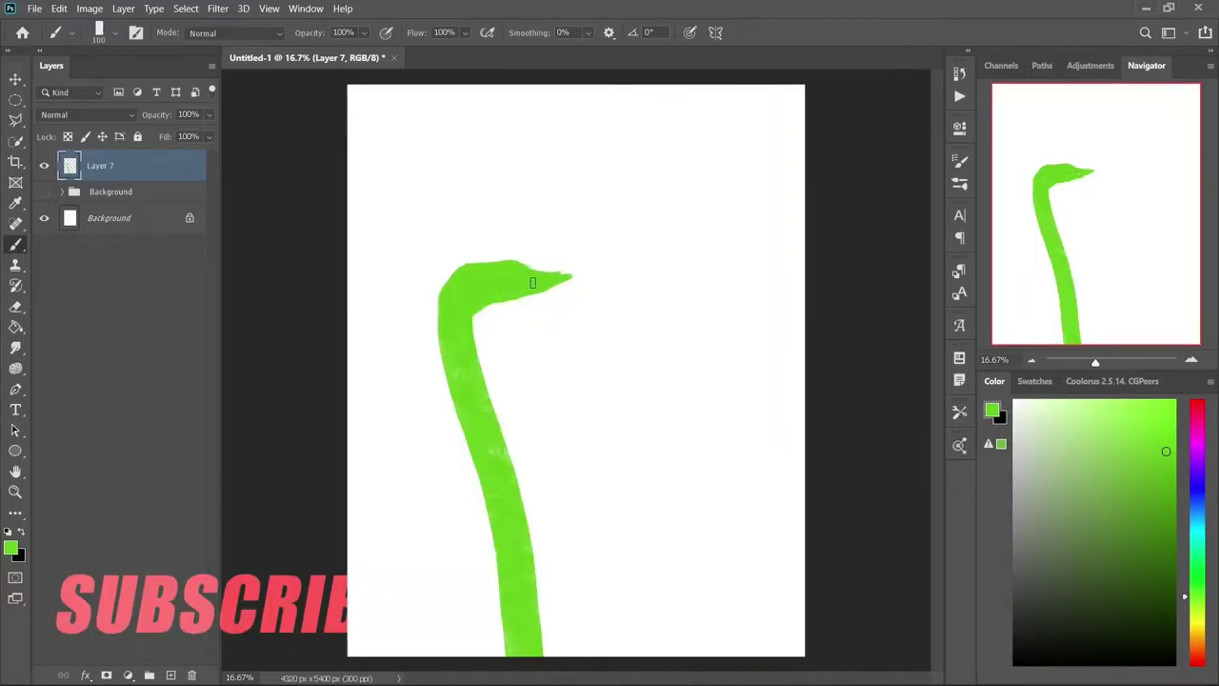
key(l)
click(525, 337)
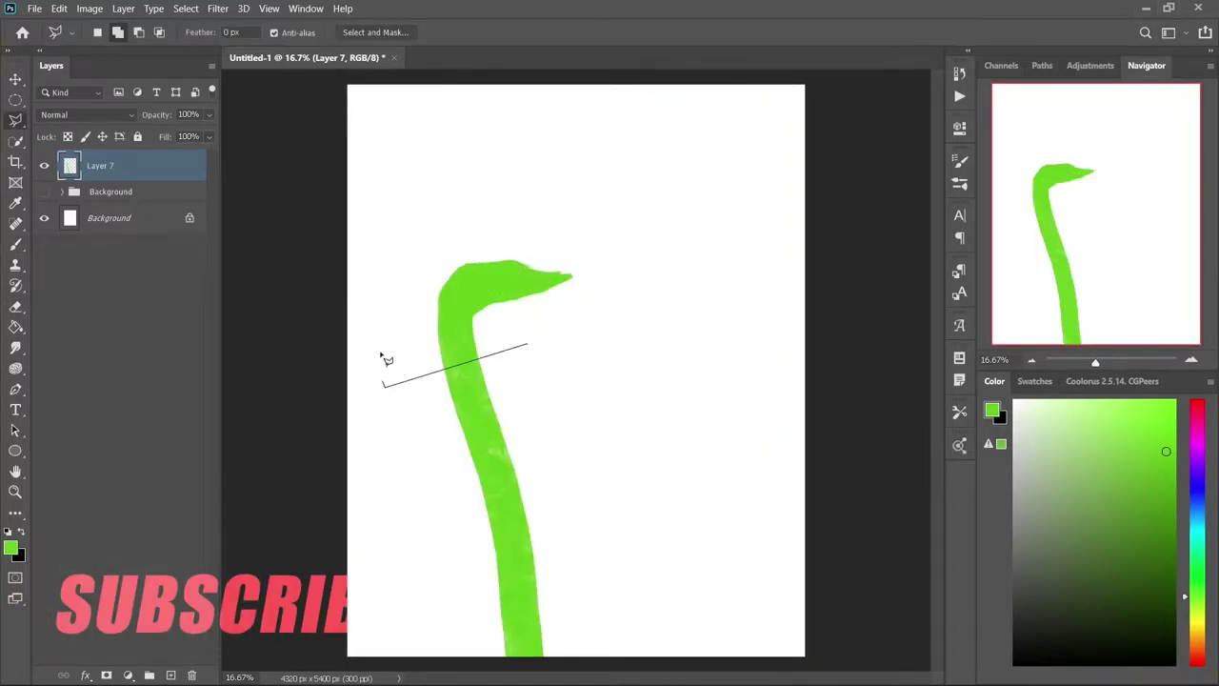
double_click(381, 375)
key(ctrl+t)
drag(533, 185, 506, 232)
key(Return)
Step: Alternate painting and erasing to trim the neck's left edge
key(b)
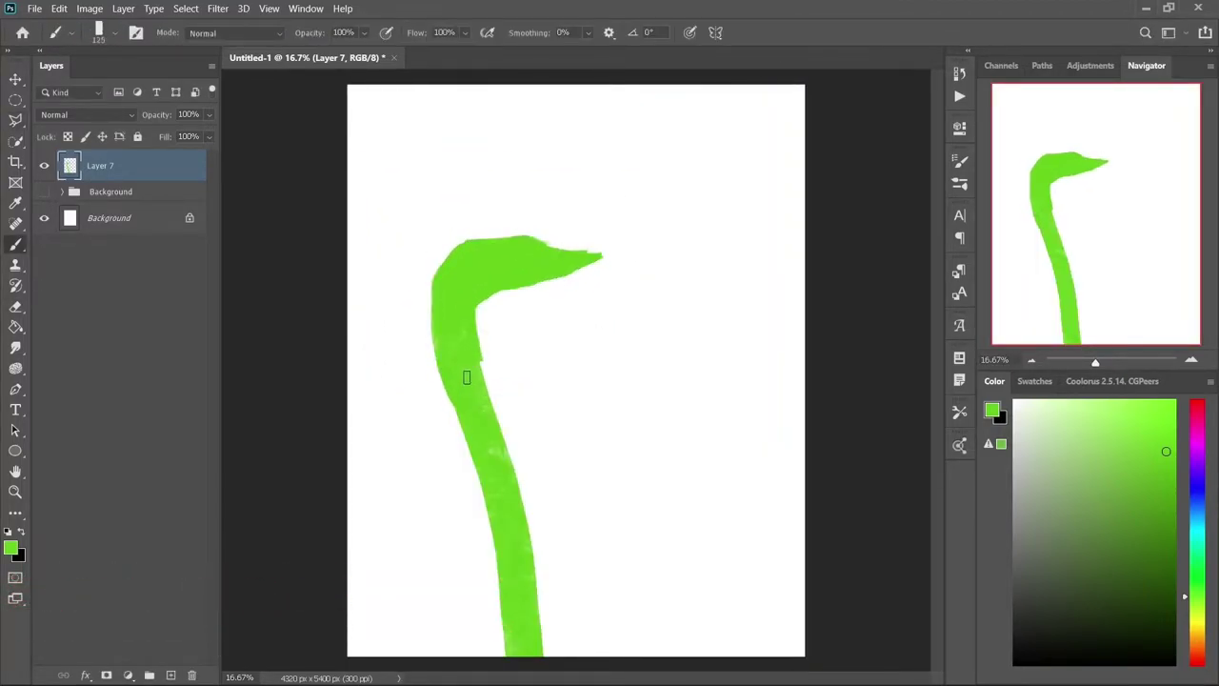
key(e)
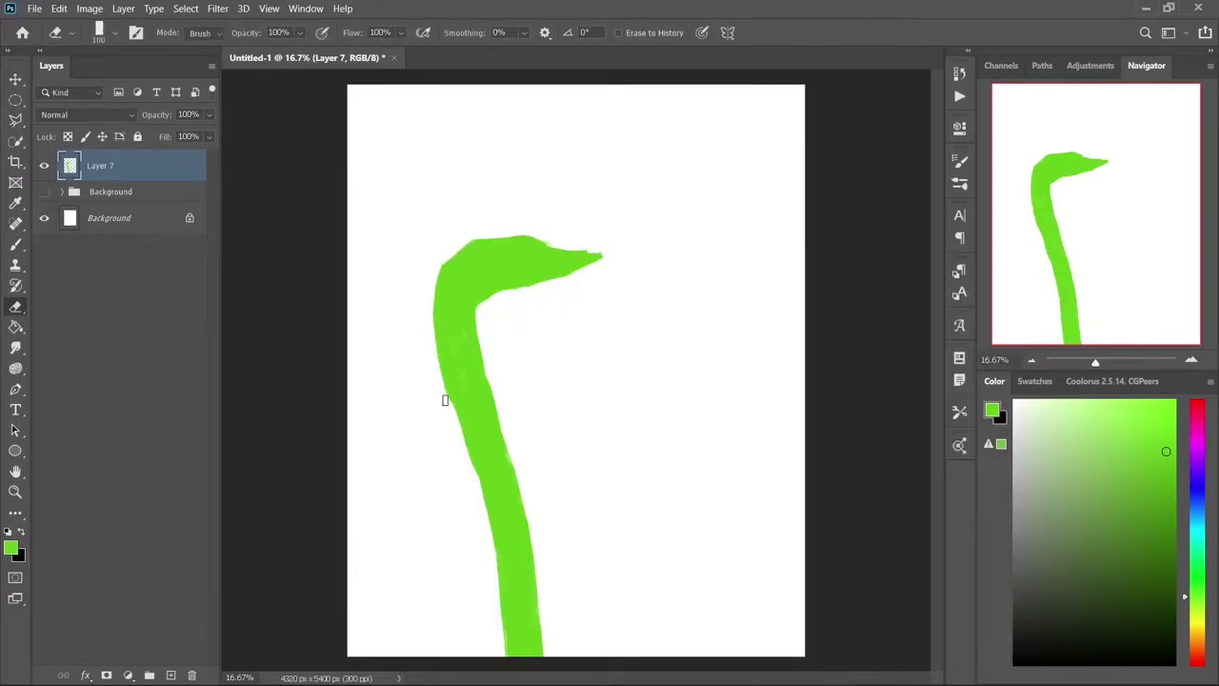
drag(472, 484, 504, 653)
key(b)
key(e)
drag(453, 431, 481, 521)
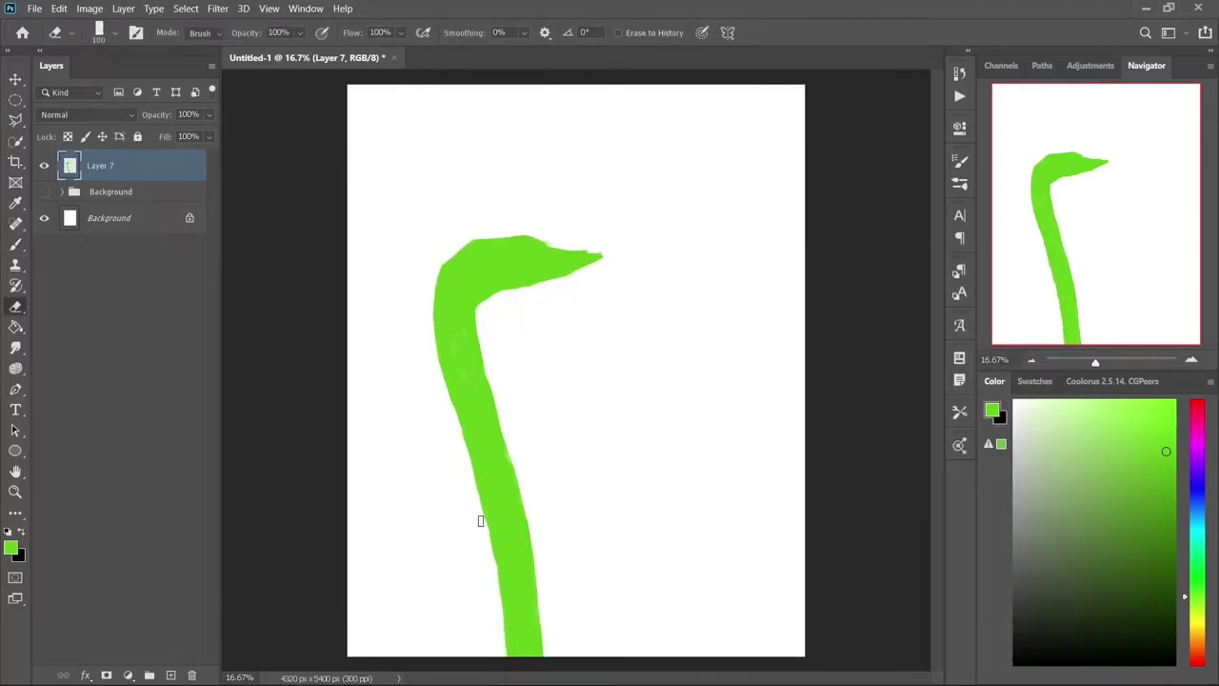
key(b)
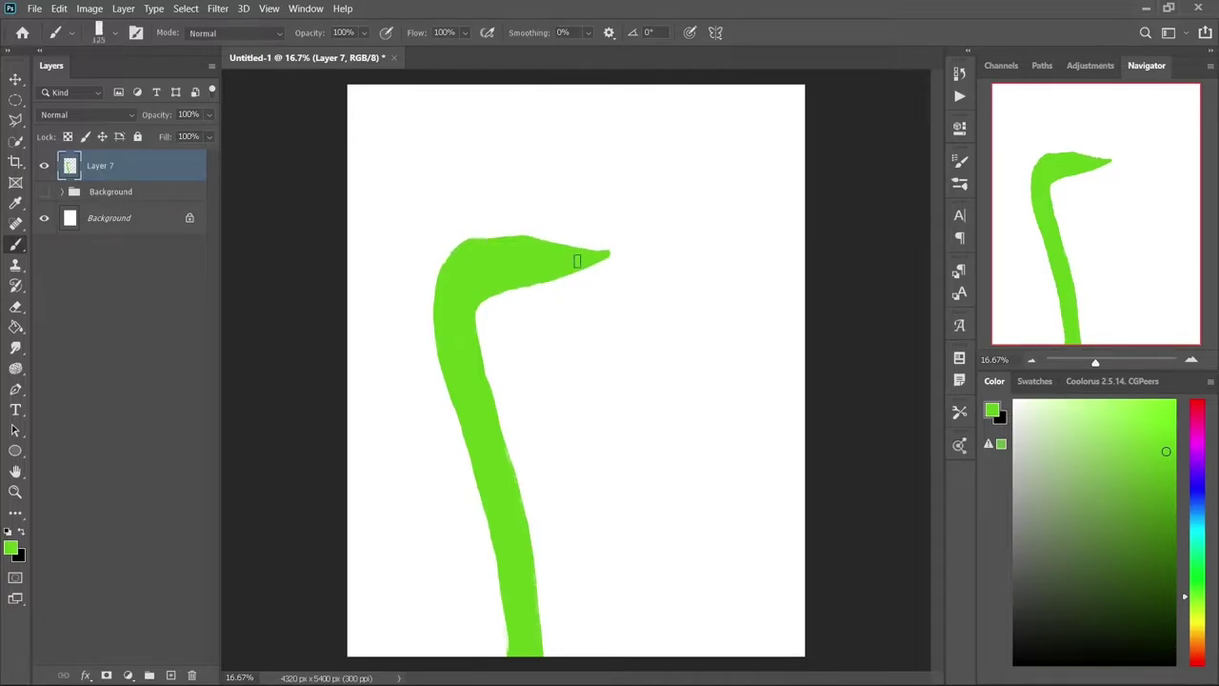
Step: Set a larger horizontally angled brush tip and erase a small patch from the body's edge
scroll(527, 245, up, 2)
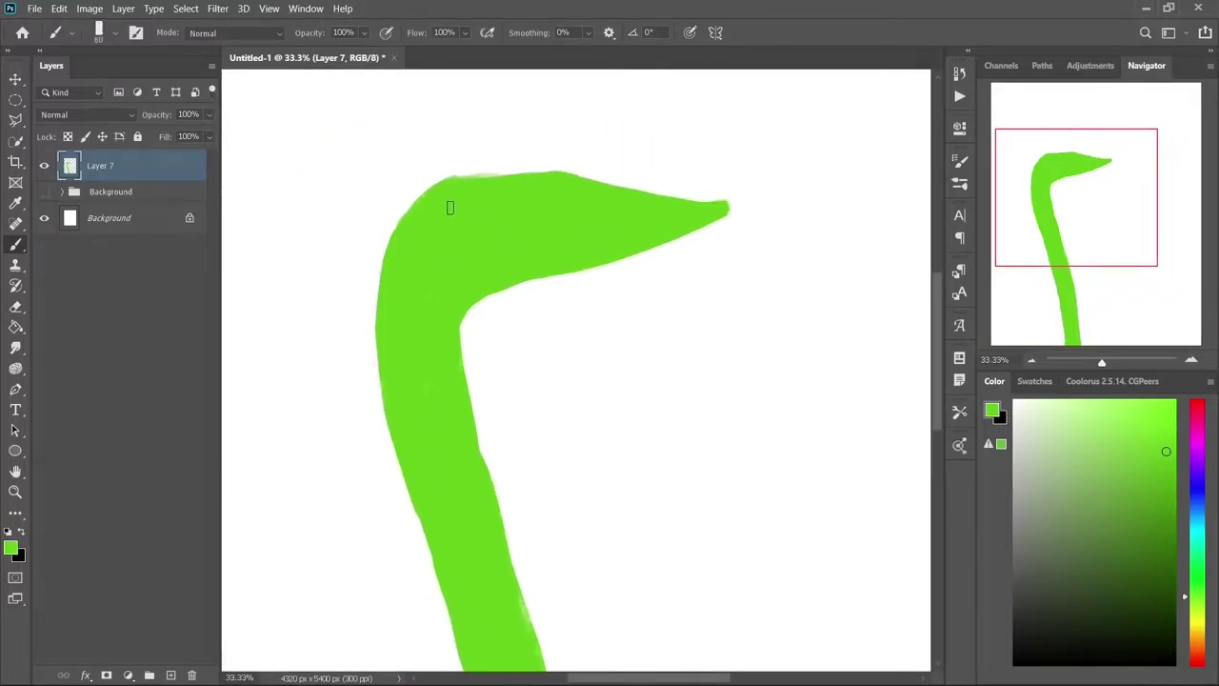
right_click(450, 208)
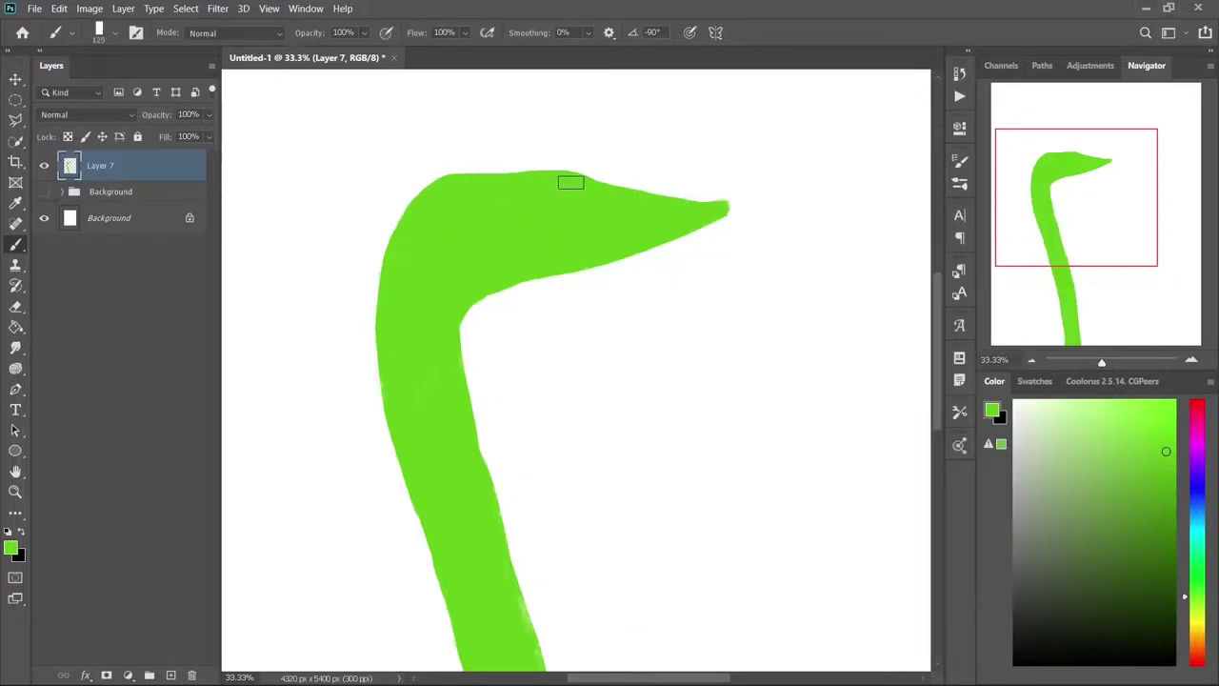
key(e)
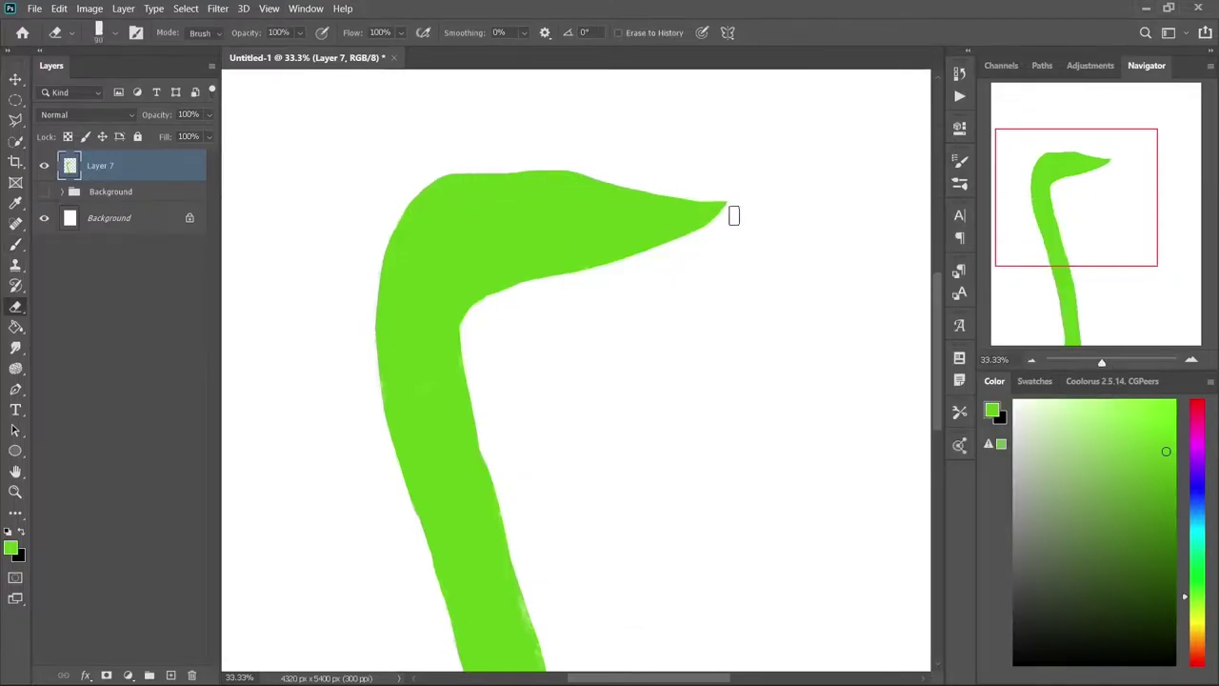
key(b)
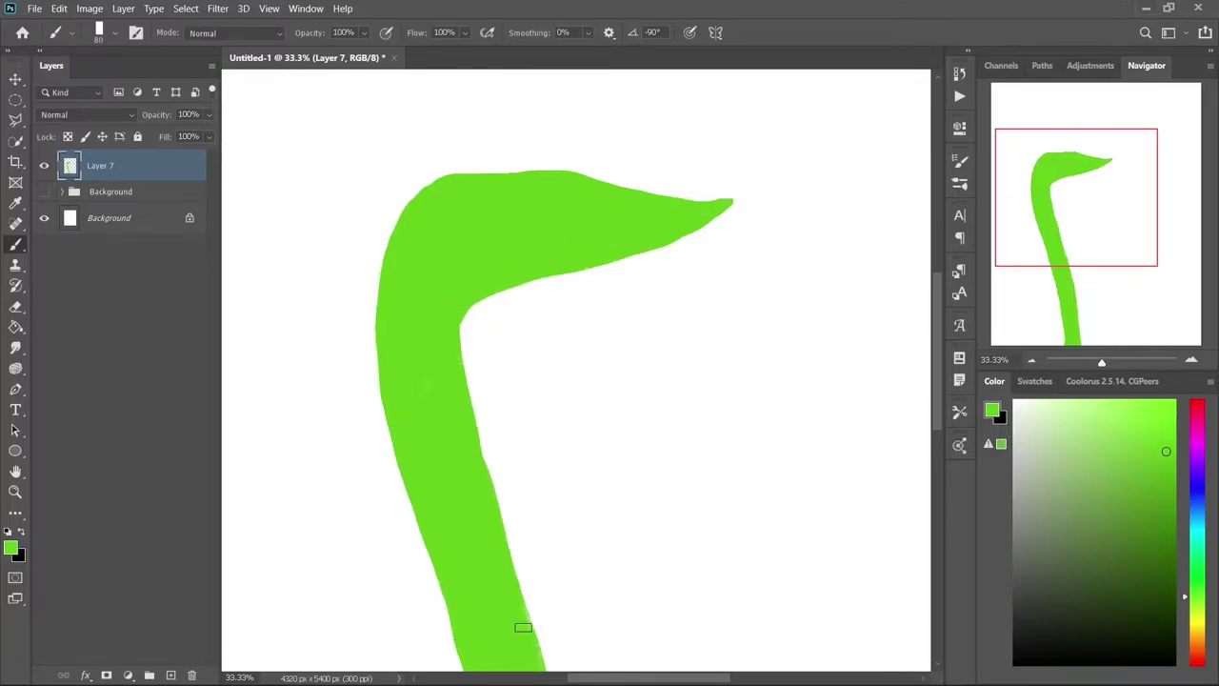
drag(523, 627, 386, 207)
key(e)
scroll(431, 175, down, 3)
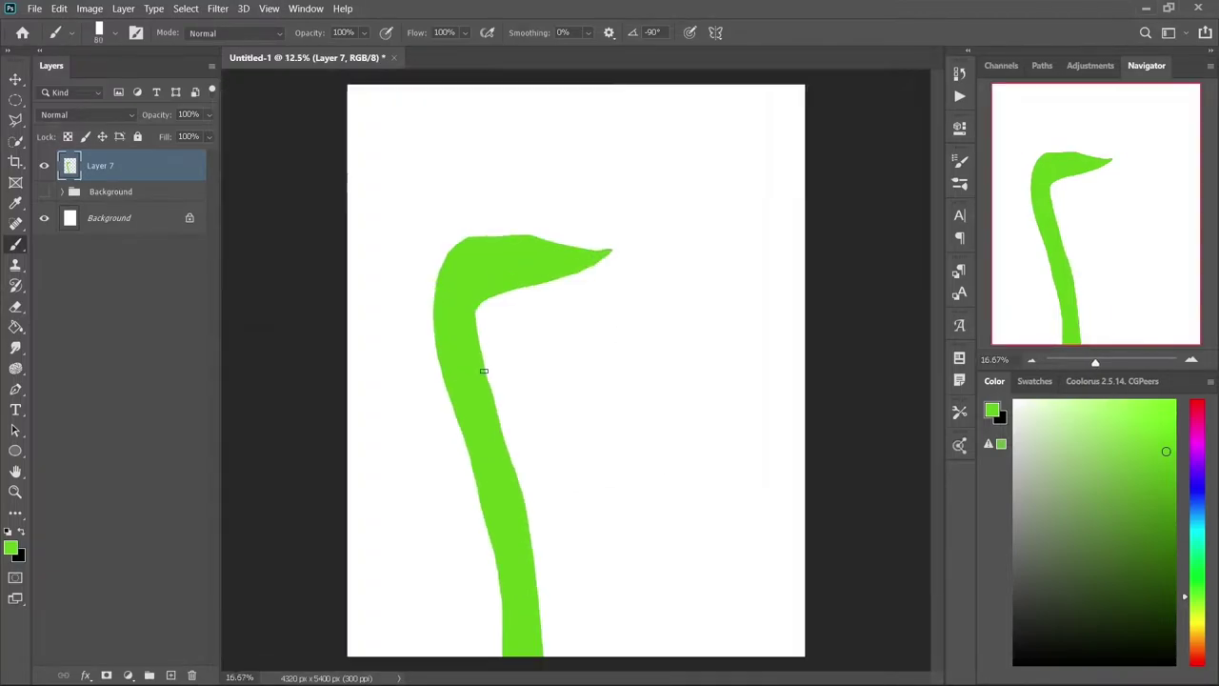
scroll(348, 257, up, 2)
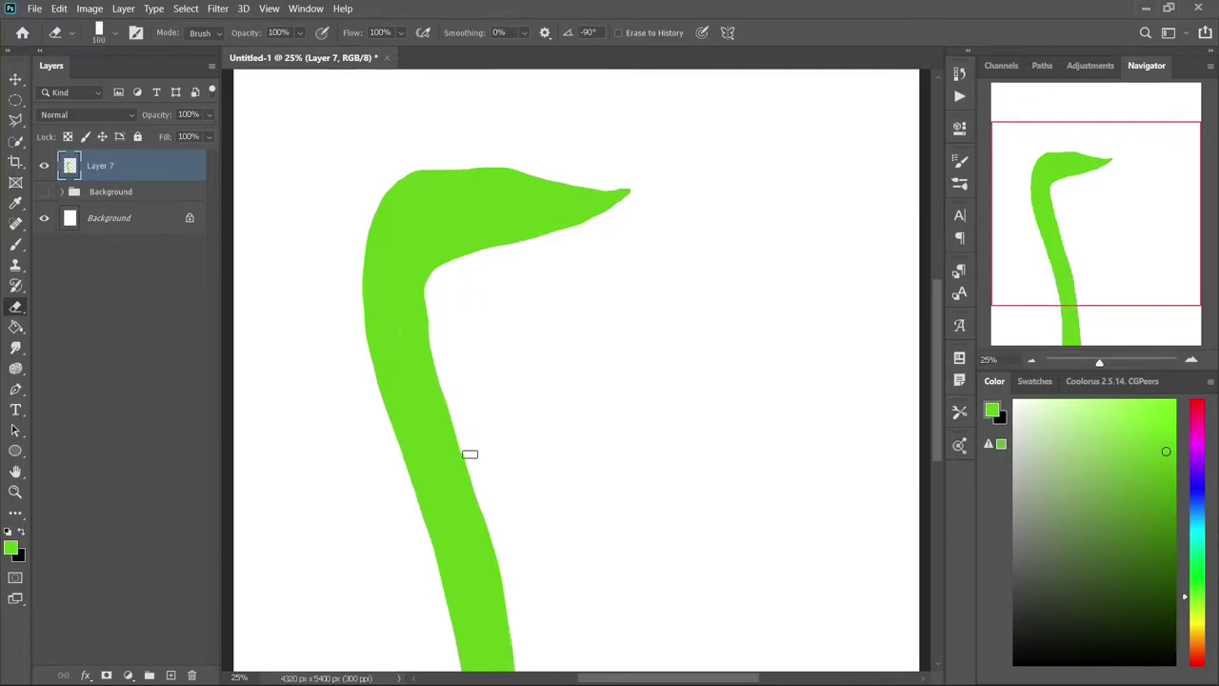
scroll(482, 340, down, 1)
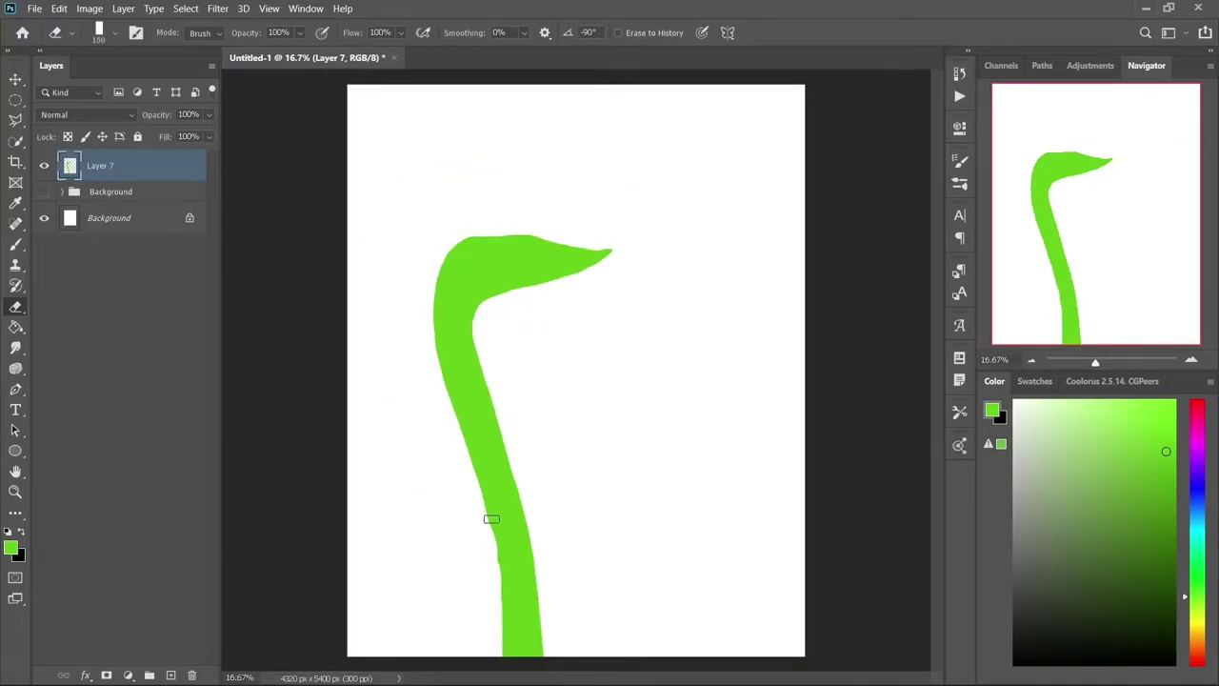
drag(489, 479, 499, 495)
Step: Add a new layer above the body and pick the Scales brush from Character Brushes
key(b)
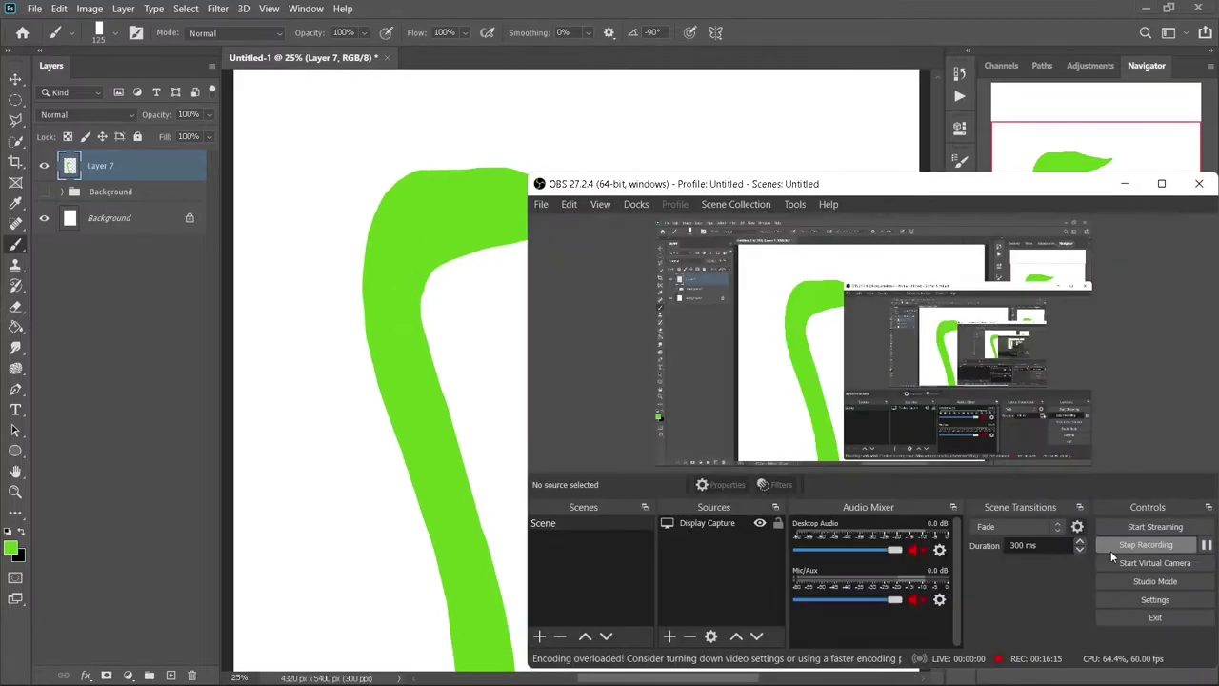
key(ctrl+shift+alt+n)
scroll(691, 425, up, 1)
right_click(581, 245)
click(633, 429)
scroll(638, 457, down, 3)
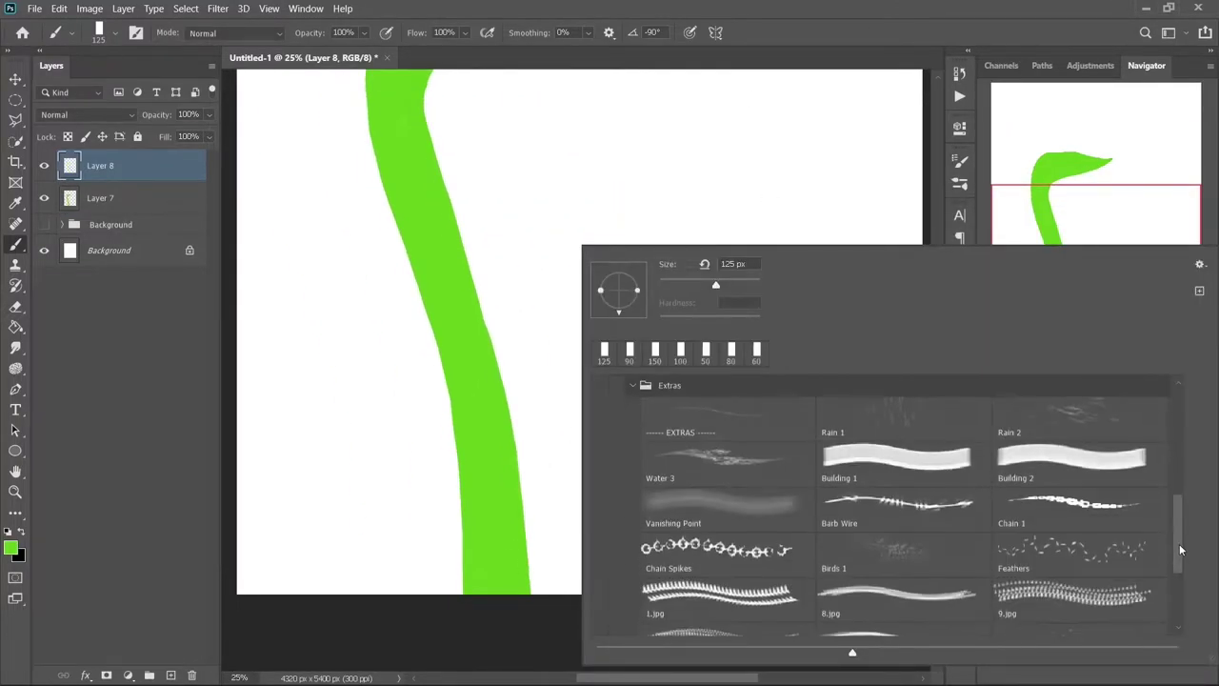
scroll(642, 486, down, 3)
scroll(652, 524, down, 5)
click(655, 540)
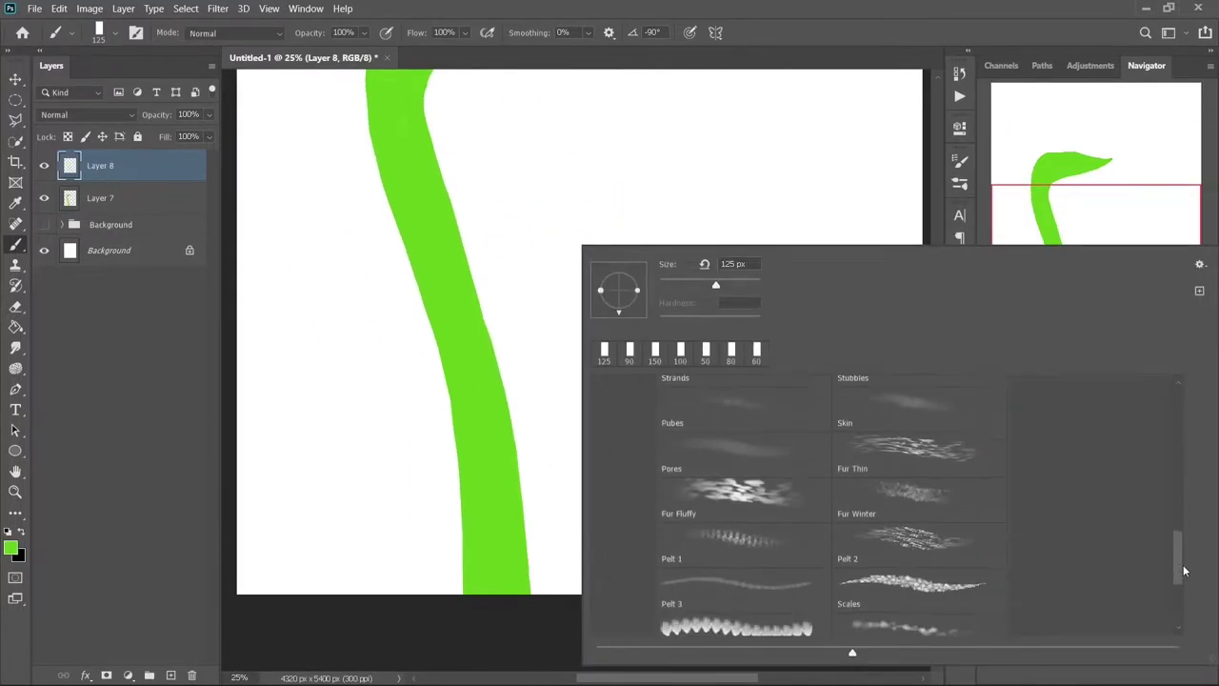
scroll(762, 534, down, 1)
click(504, 540)
Step: Paint scale texture on the body at size 200 with pen-pressure sizing
drag(503, 500, 536, 517)
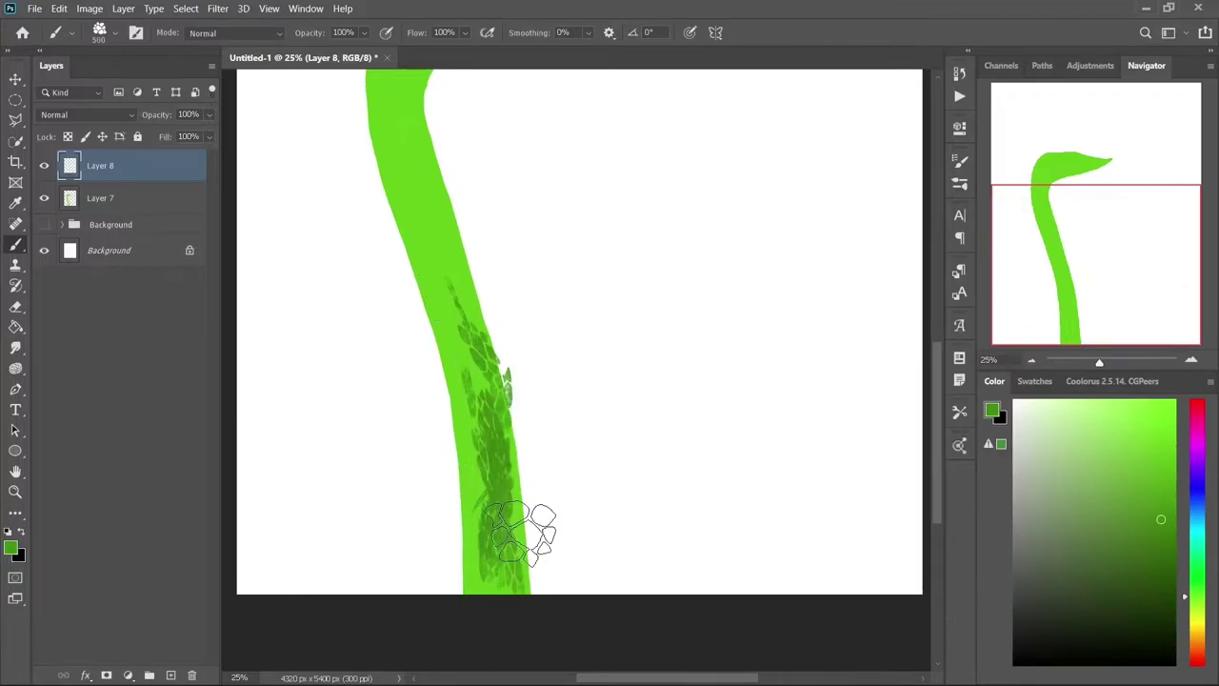
key(ctrl+z)
key(bracketright)
key(bracketleft)
key(bracketleft)
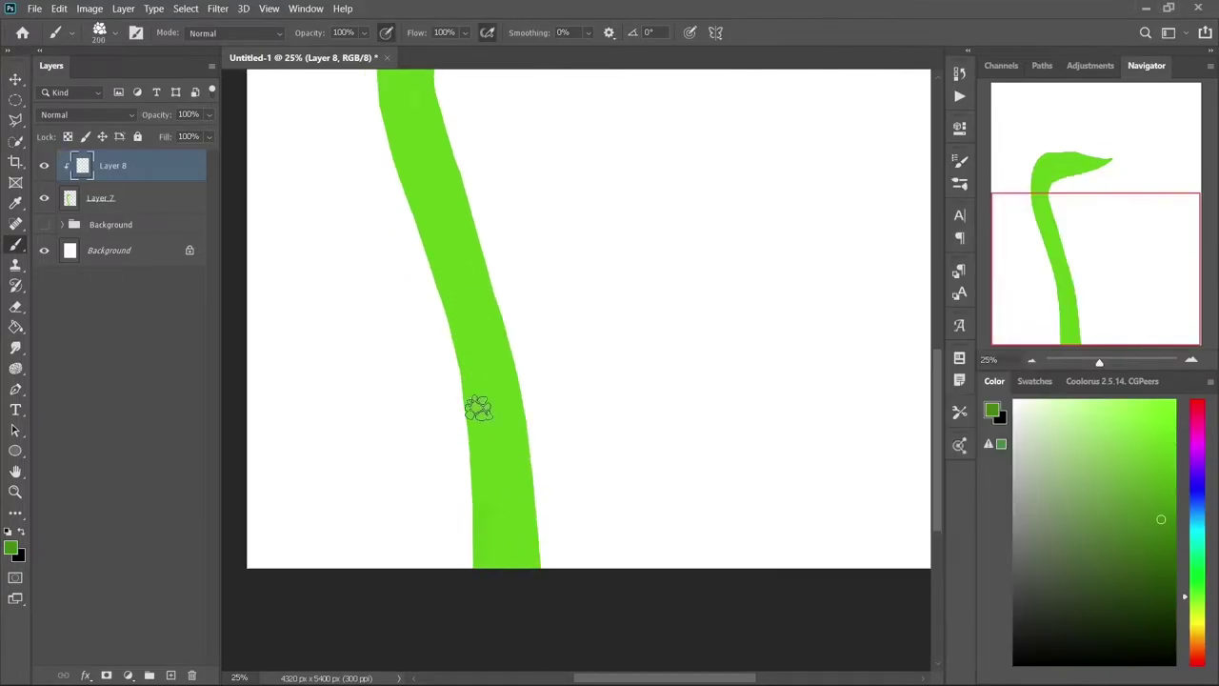
mouse_move(410, 176)
mouse_down()
mouse_move(455, 286)
mouse_move(498, 563)
mouse_move(492, 384)
mouse_up()
click(387, 33)
key(bracketright)
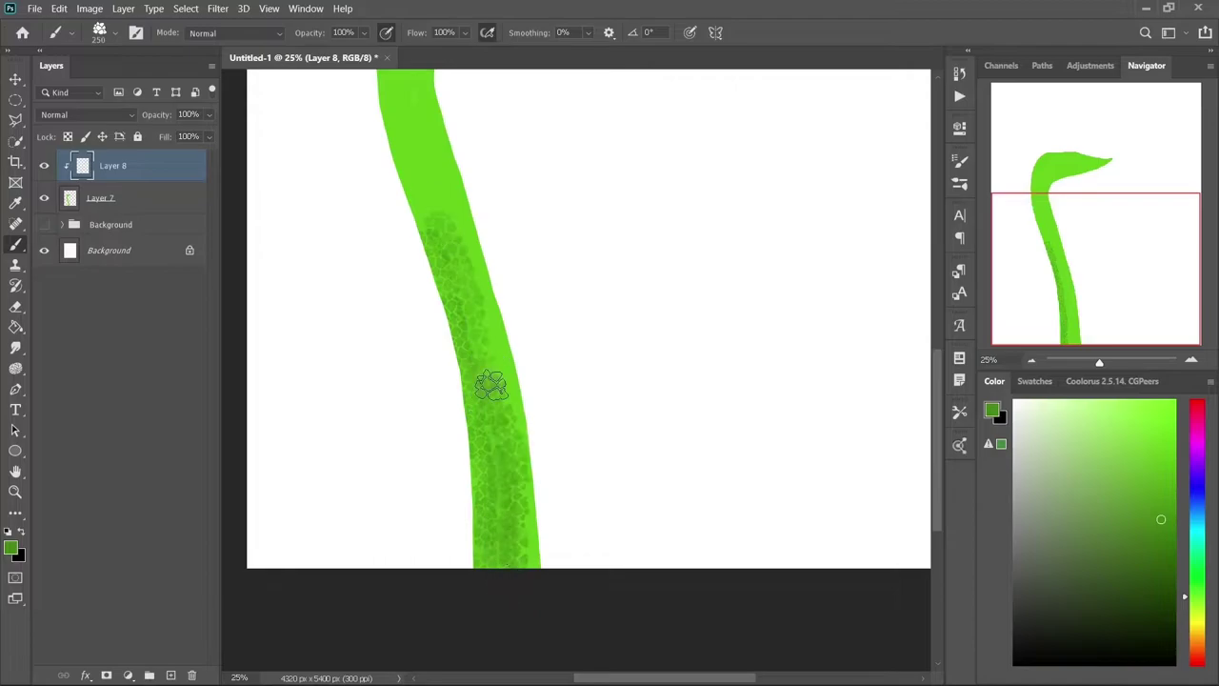
Step: Paint more scales along the body at 250 and 400 px, then pick another scale brush
scroll(493, 384, up, 3)
drag(427, 136, 472, 395)
scroll(524, 362, down, 3)
scroll(571, 318, up, 3)
key(bracketright)
key(bracketright)
key(bracketright)
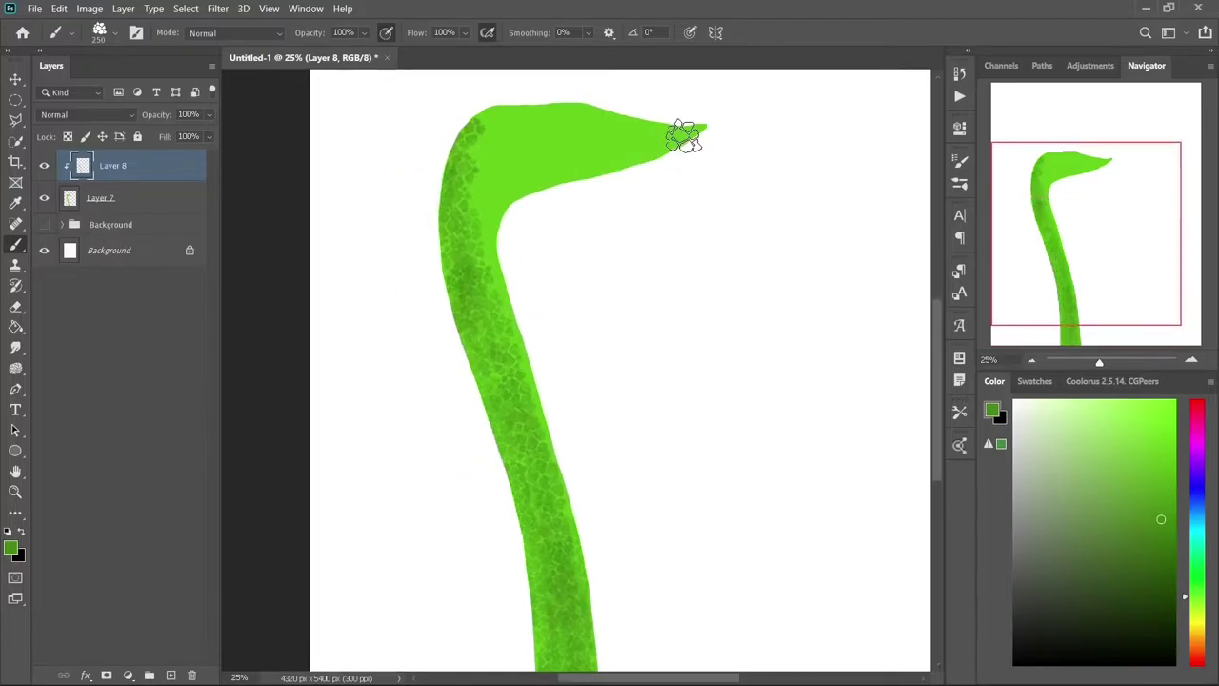
mouse_move(679, 127)
mouse_down()
mouse_move(544, 109)
mouse_move(469, 221)
mouse_up()
right_click(571, 208)
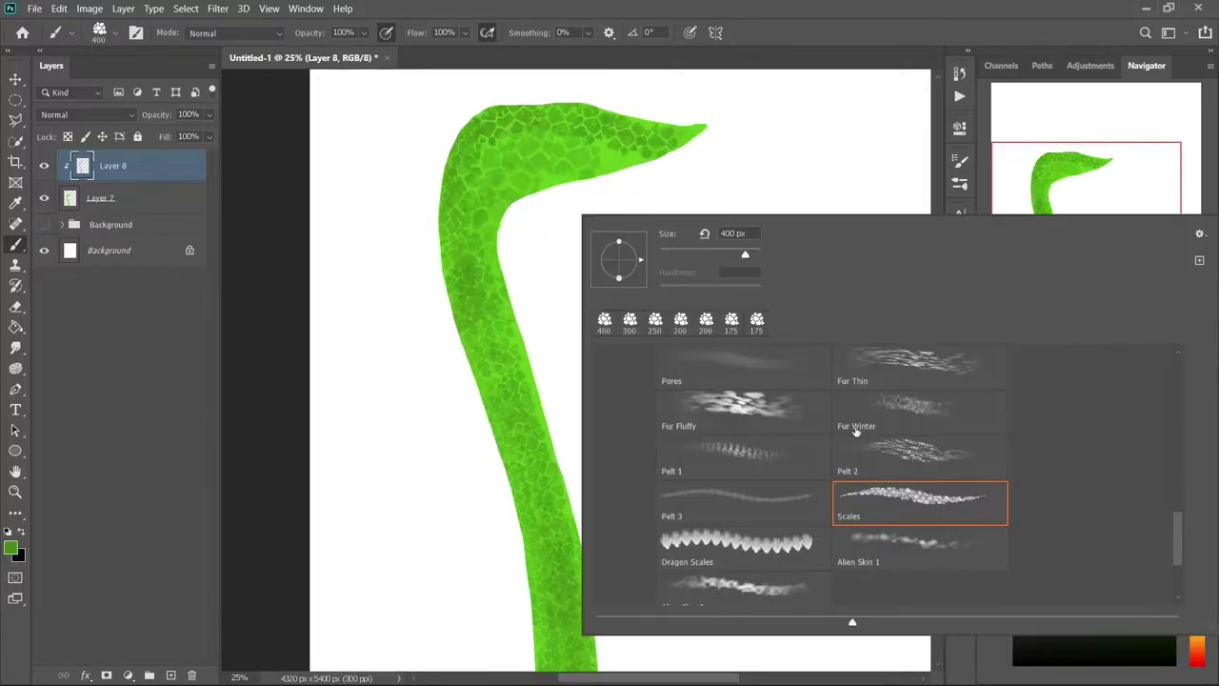
scroll(667, 457, up, 5)
click(635, 419)
Step: Add a new layer clipped to the snake body and zoom in on the neck
key(ctrl+shift+alt+n)
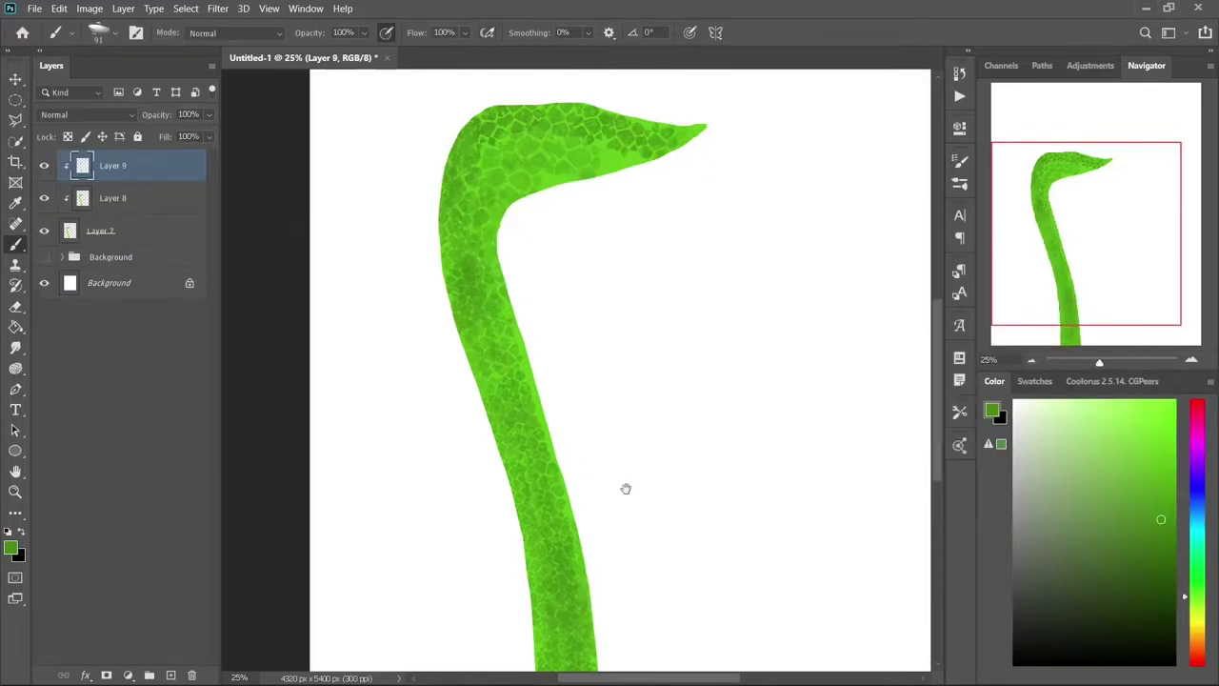
key(shift+alt+m)
scroll(497, 500, down, 3)
key(ctrl+plus)
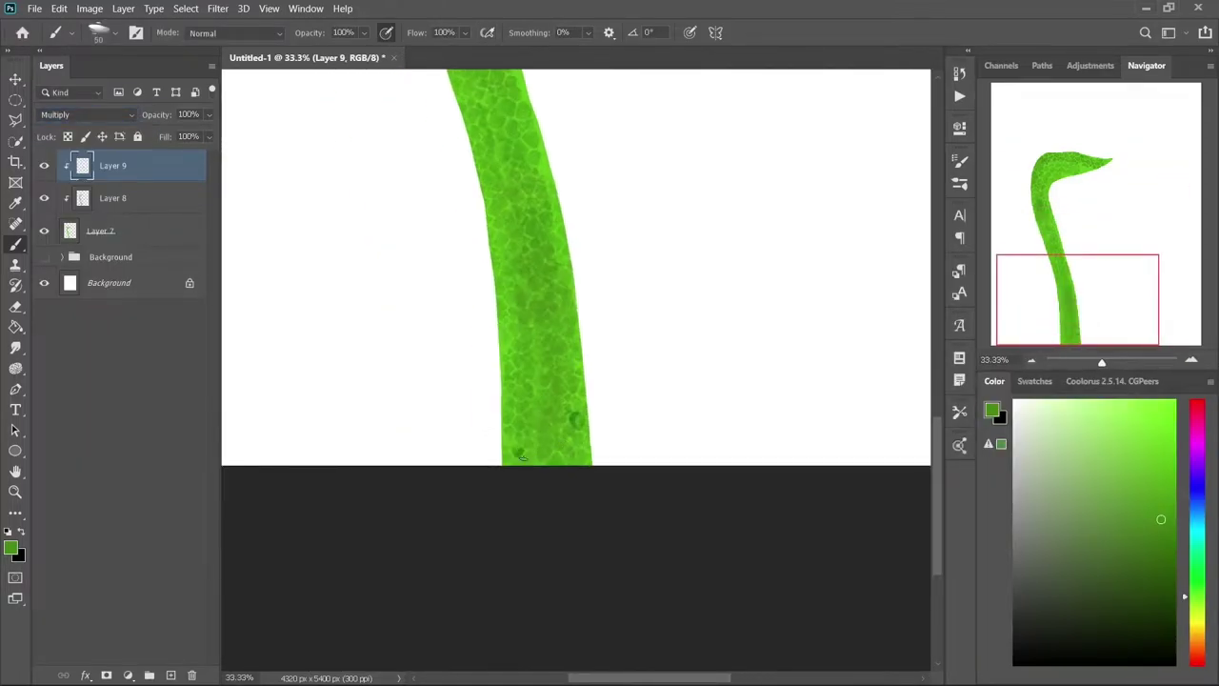
key(ctrl+plus)
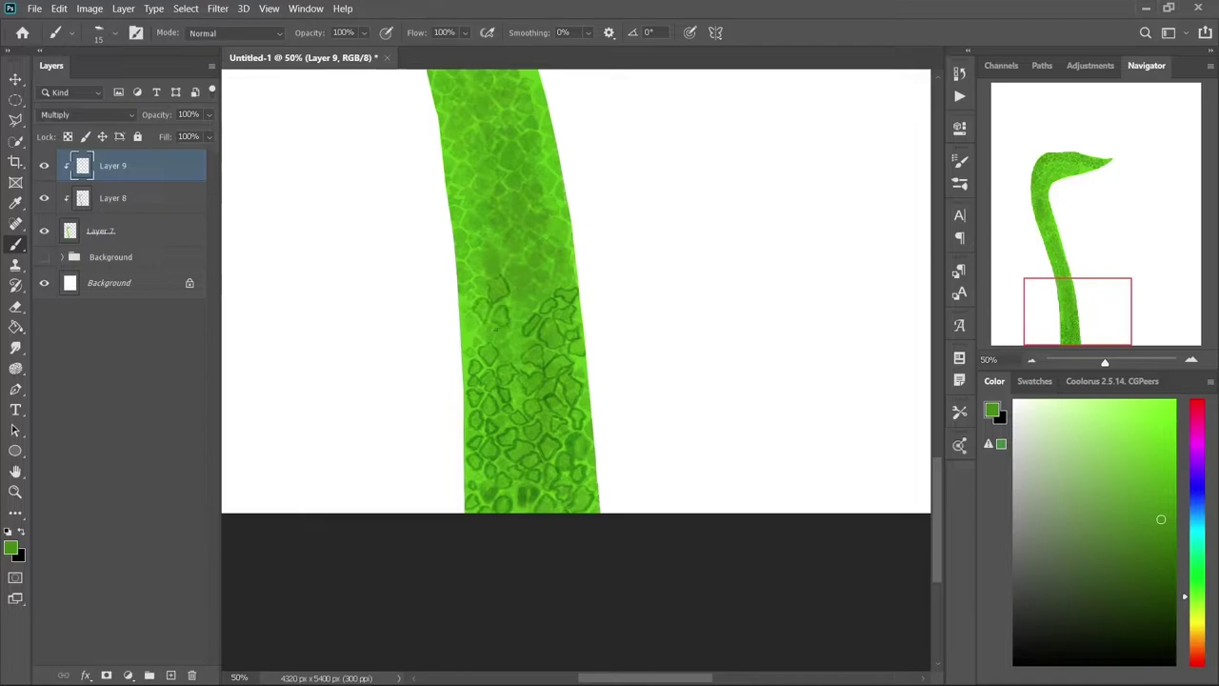
drag(517, 281, 536, 467)
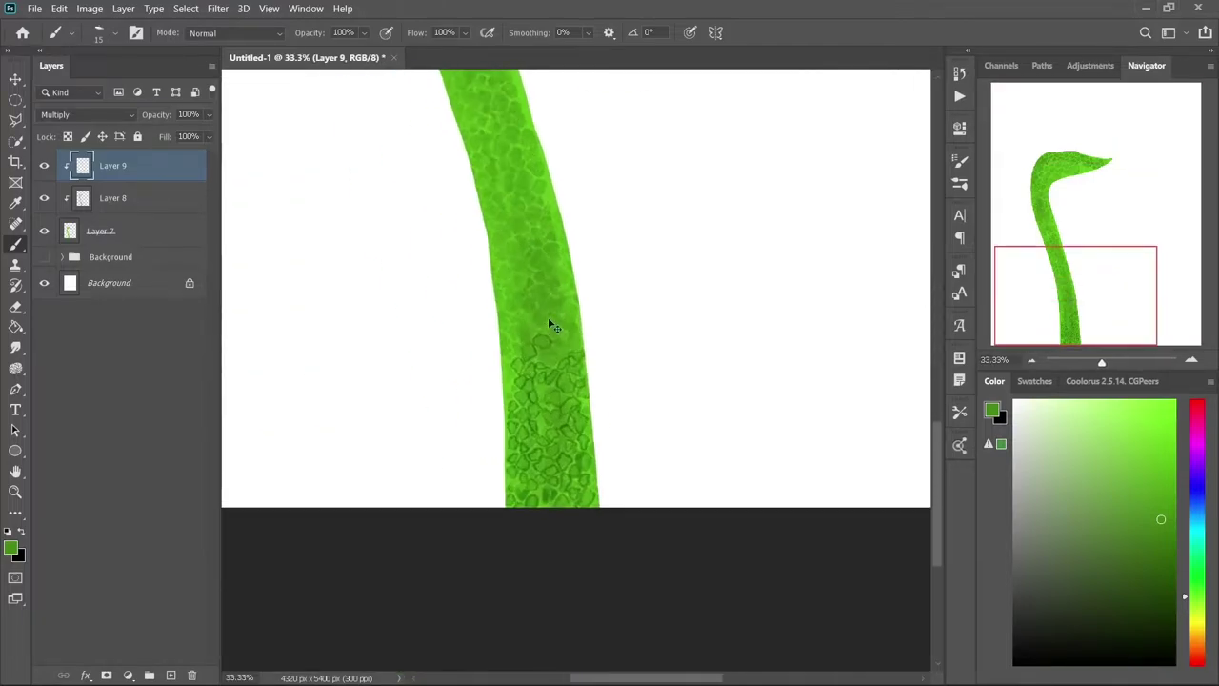
Step: Set Layer 8's blend mode to Multiply and return to Layer 9
click(112, 197)
click(85, 114)
click(50, 175)
key(alt+bracketright)
scroll(549, 321, up, 2)
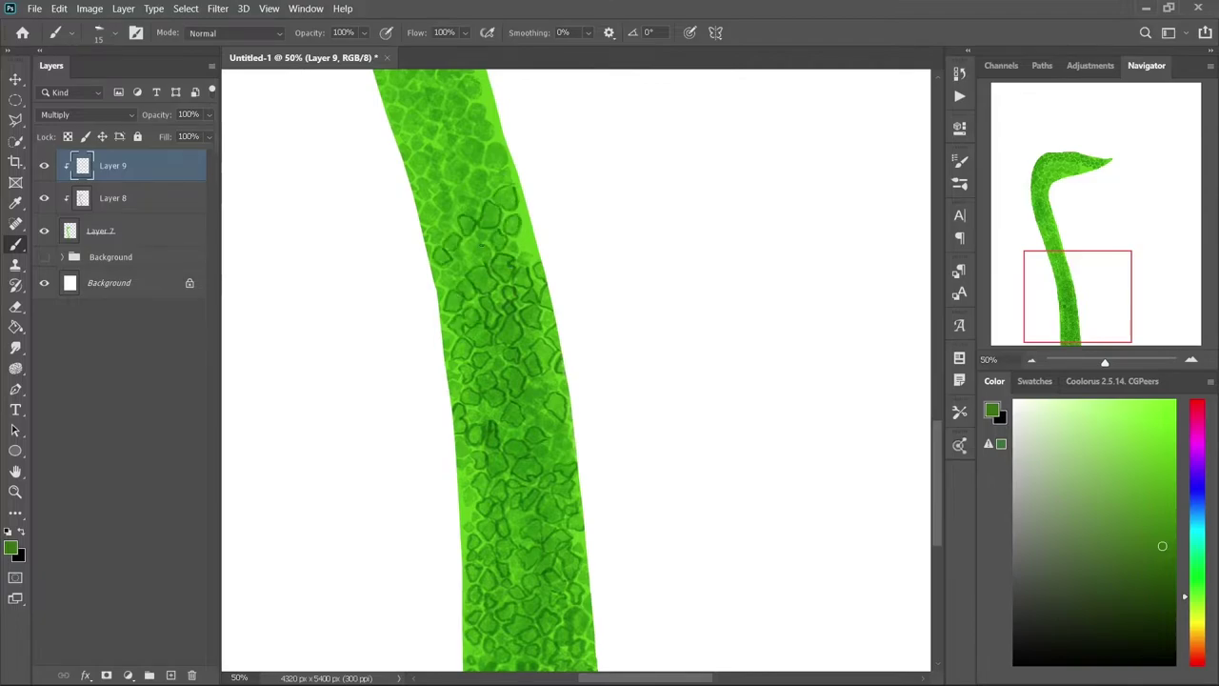
scroll(565, 413, up, 5)
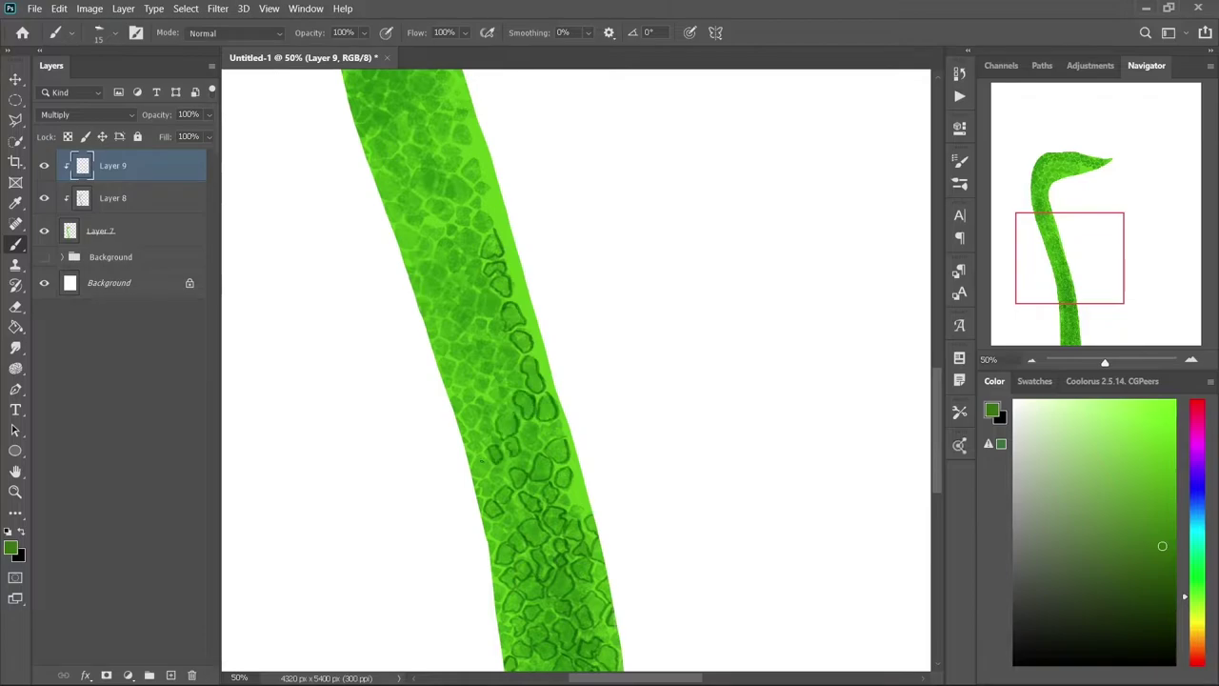
scroll(547, 331, down, 2)
Step: Paint darker scale outlines along the neck's upper bend, then zoom out to the whole image
key(ctrl+minus)
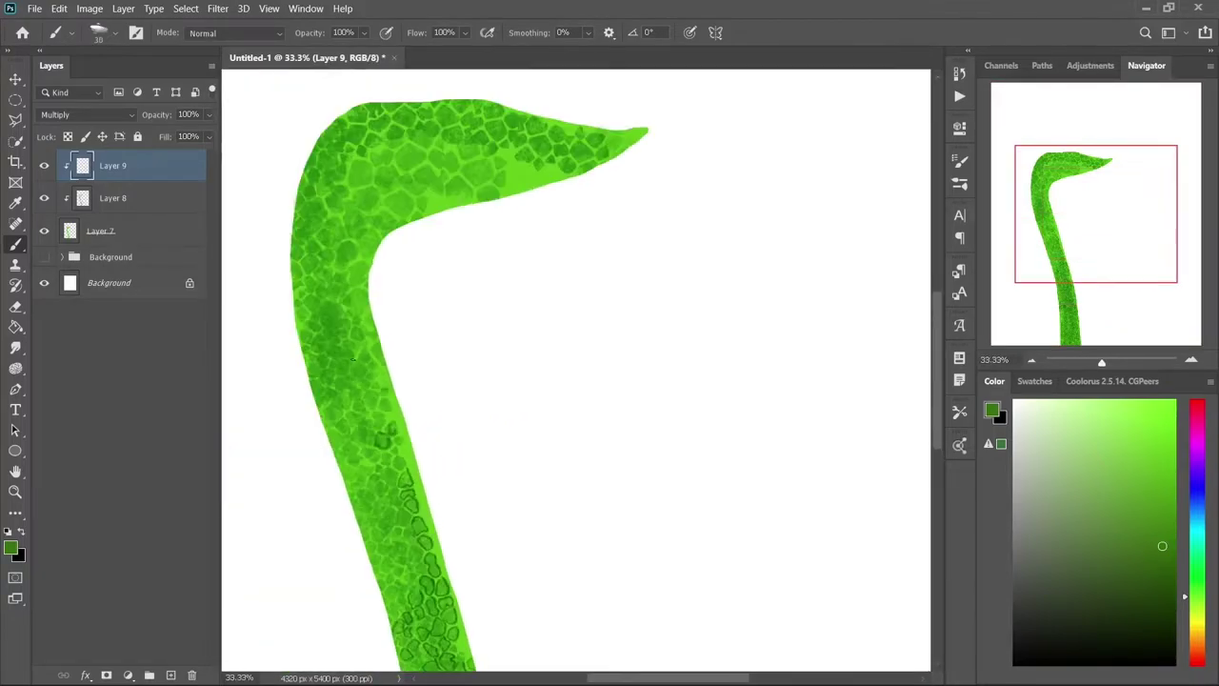
mouse_move(362, 172)
mouse_down()
mouse_move(400, 152)
mouse_move(362, 124)
mouse_move(327, 187)
mouse_up()
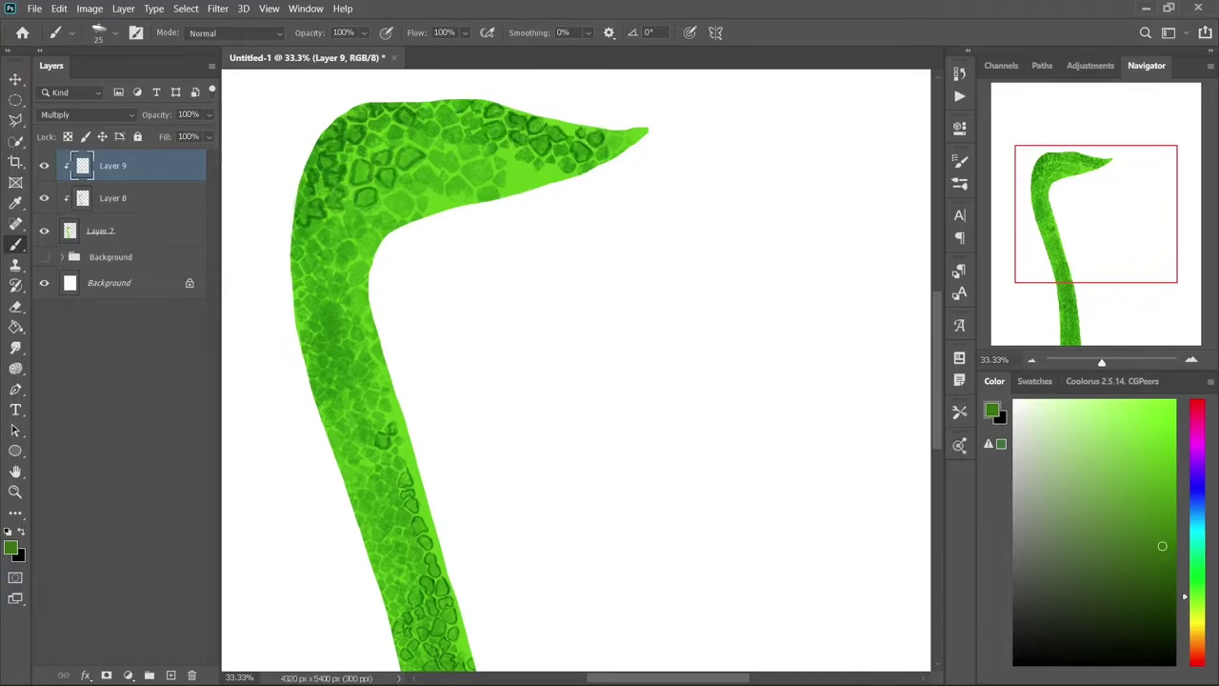
drag(391, 201, 505, 183)
drag(347, 231, 391, 219)
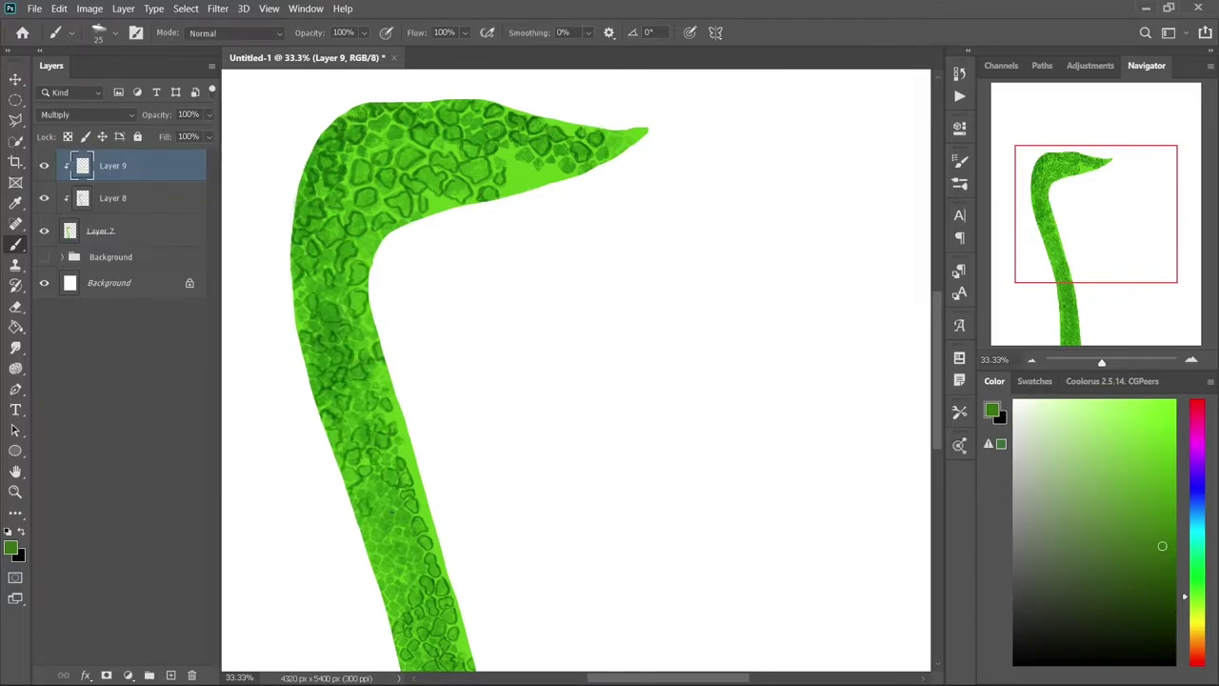
scroll(576, 371, down, 5)
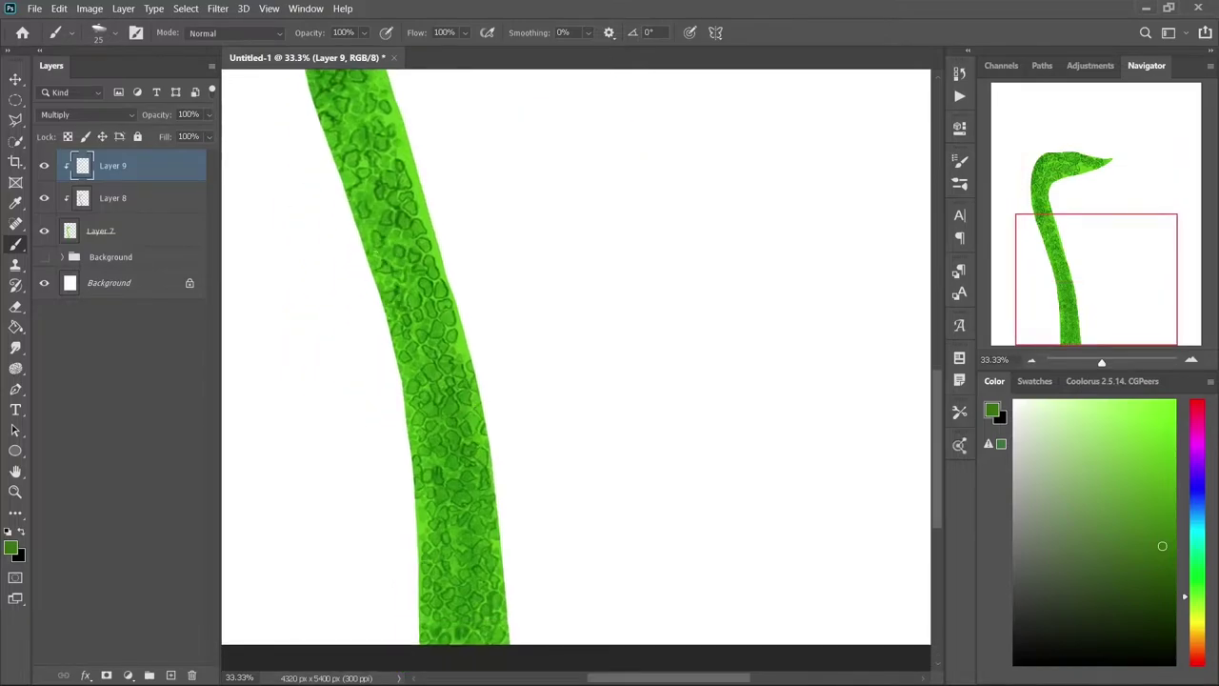
key(ctrl+minus)
key(ctrl+minus)
click(86, 115)
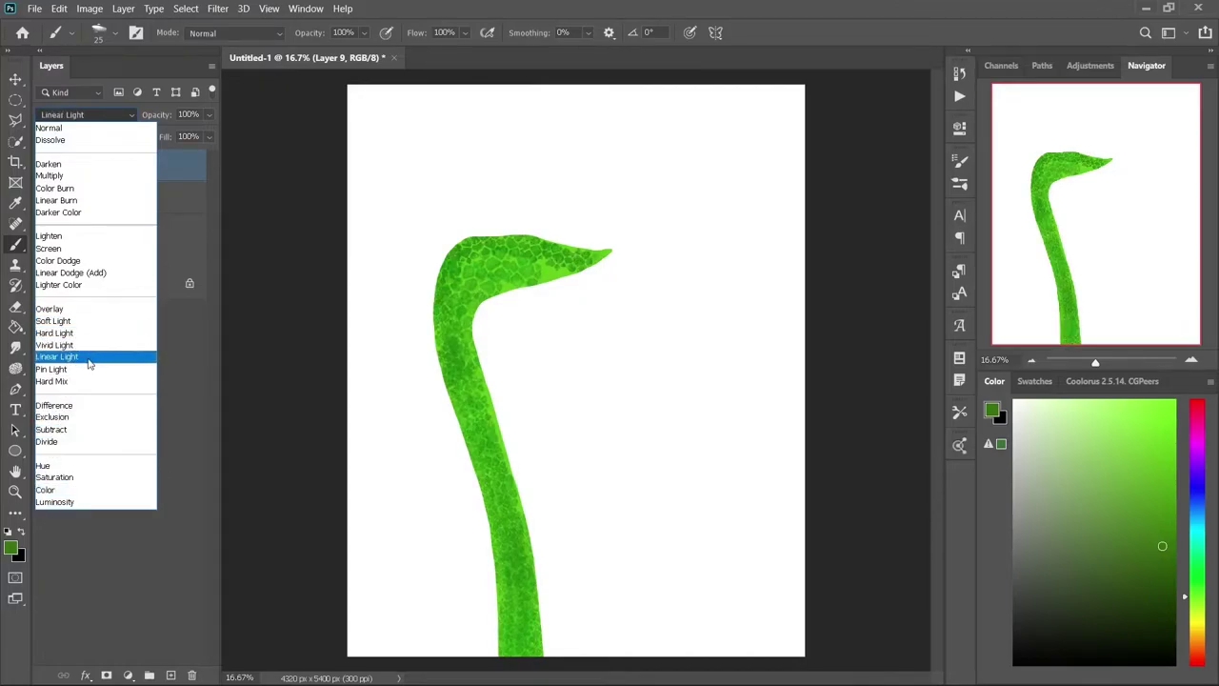
Step: Duplicate the scale outline layer as a Color Dodge copy at 25% opacity, slightly offset
click(57, 344)
key(ctrl+j)
key(ctrl+j)
click(86, 114)
click(58, 253)
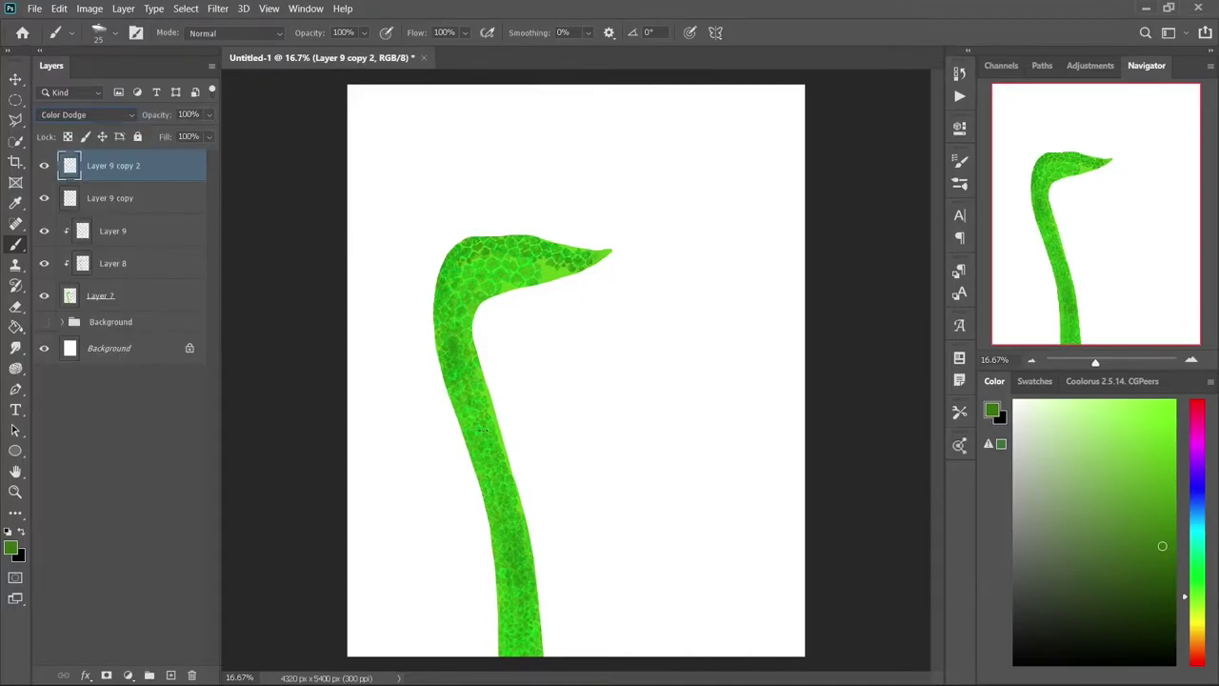
key(v)
mouse_move(435, 407)
mouse_down()
mouse_move(493, 431)
mouse_move(435, 407)
mouse_up()
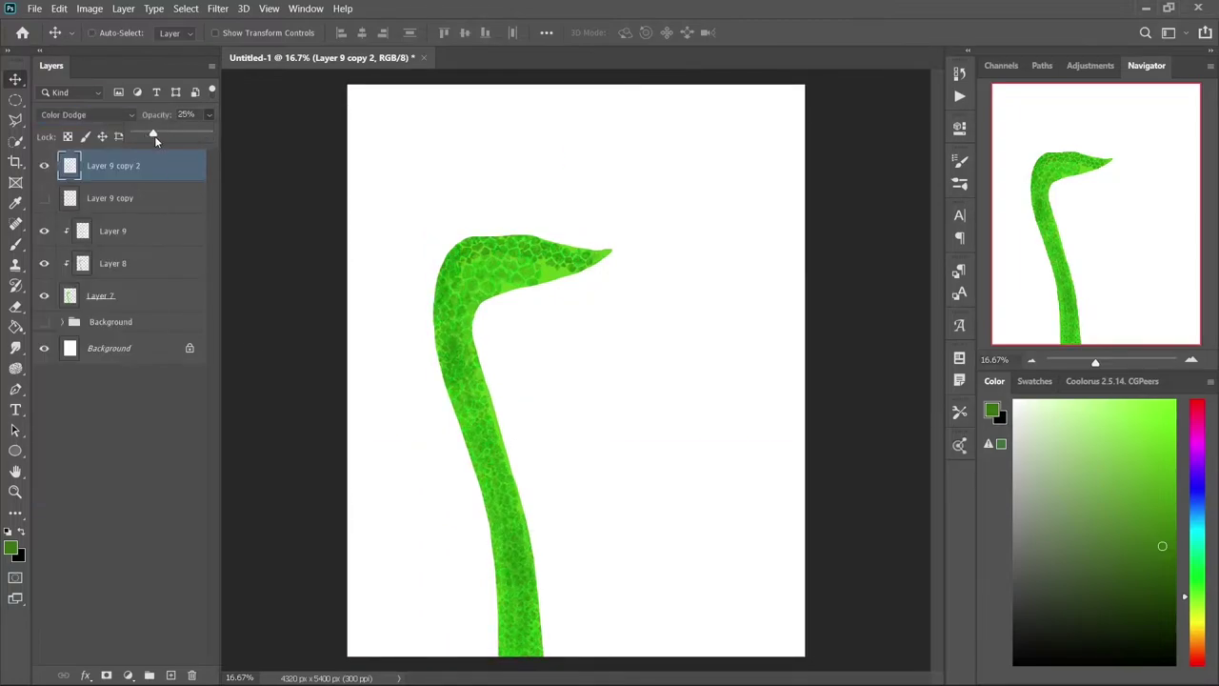
key(2)
key(5)
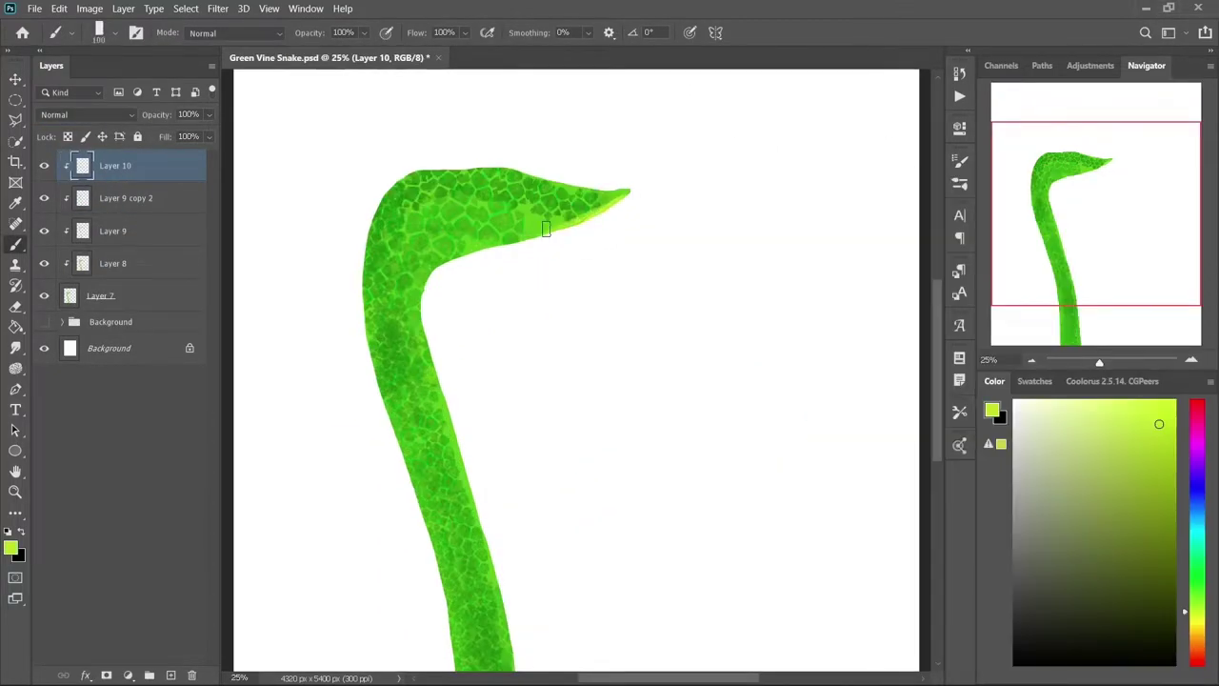
Step: Paint a yellow-green highlight under the snake's neck
drag(546, 229, 522, 247)
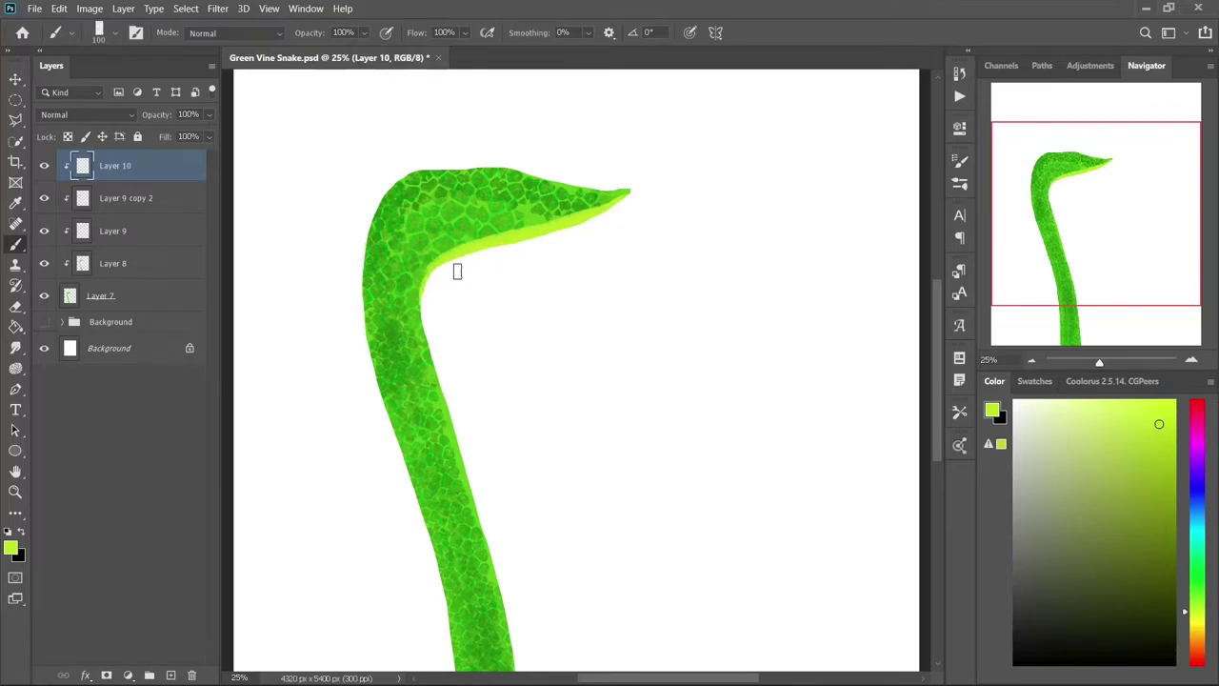
drag(457, 271, 512, 631)
scroll(468, 542, down, 5)
scroll(579, 341, up, 6)
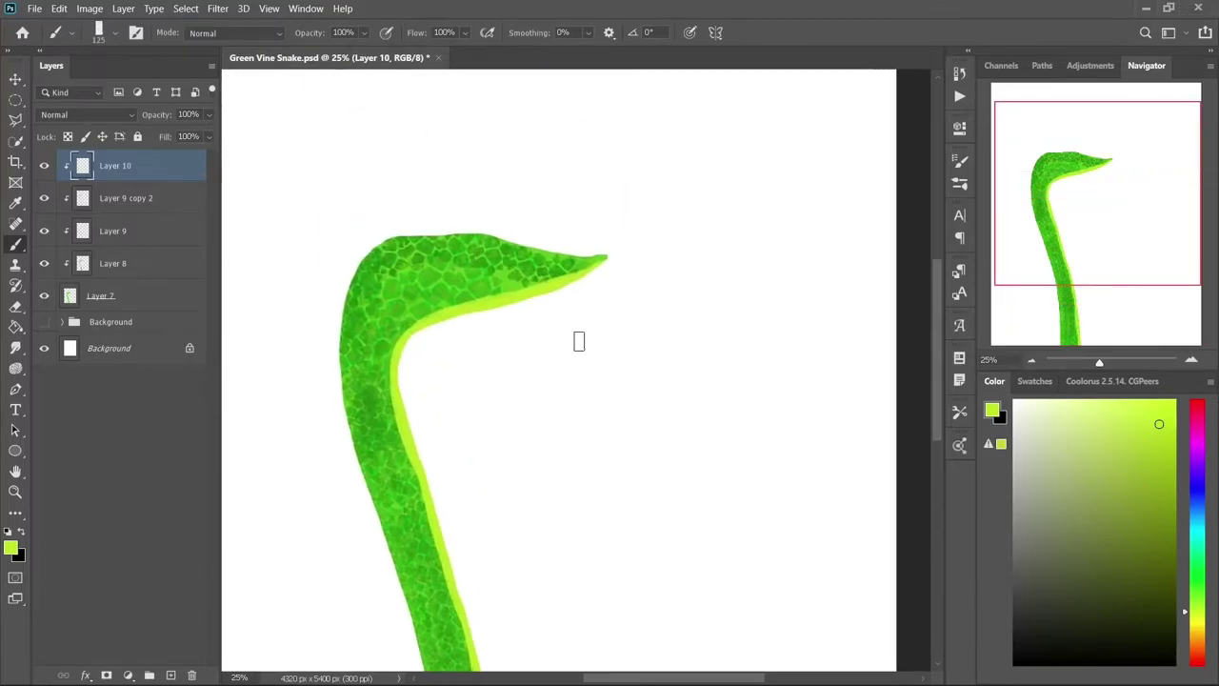
Step: Choose dark olive green with a textured brush preset and blend the stripe layer as Lighter Color
alt+click(576, 309)
right_click(604, 259)
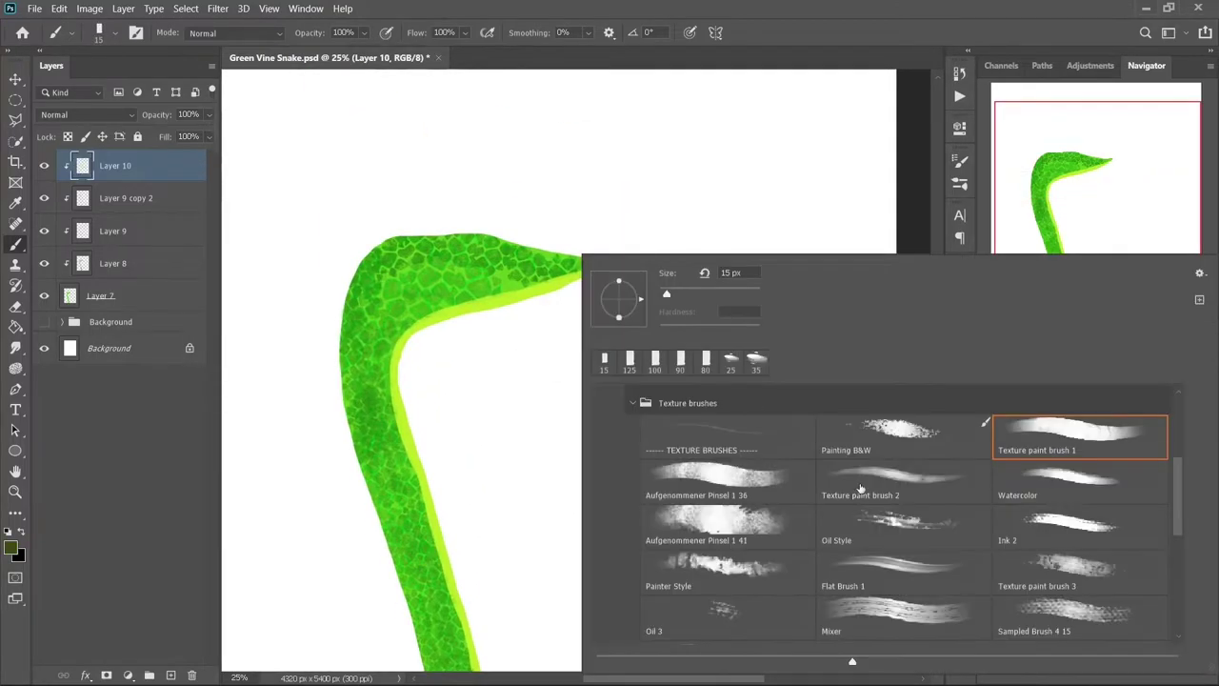
double_click(1061, 430)
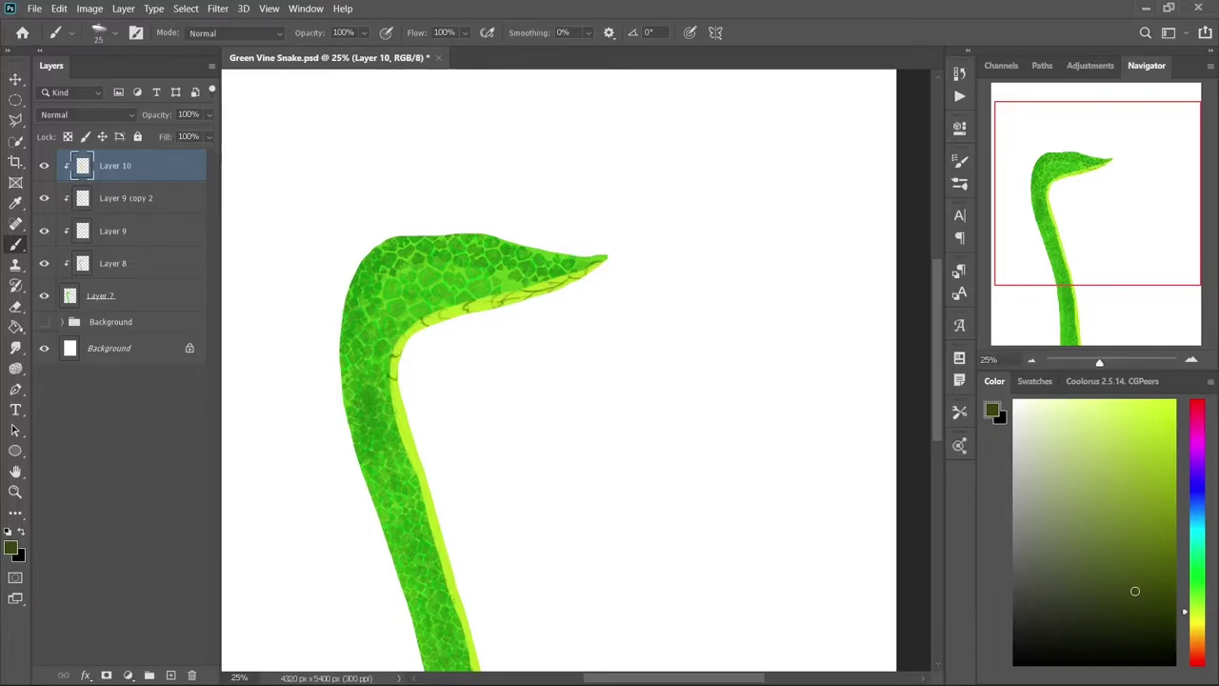
scroll(419, 457, down, 5)
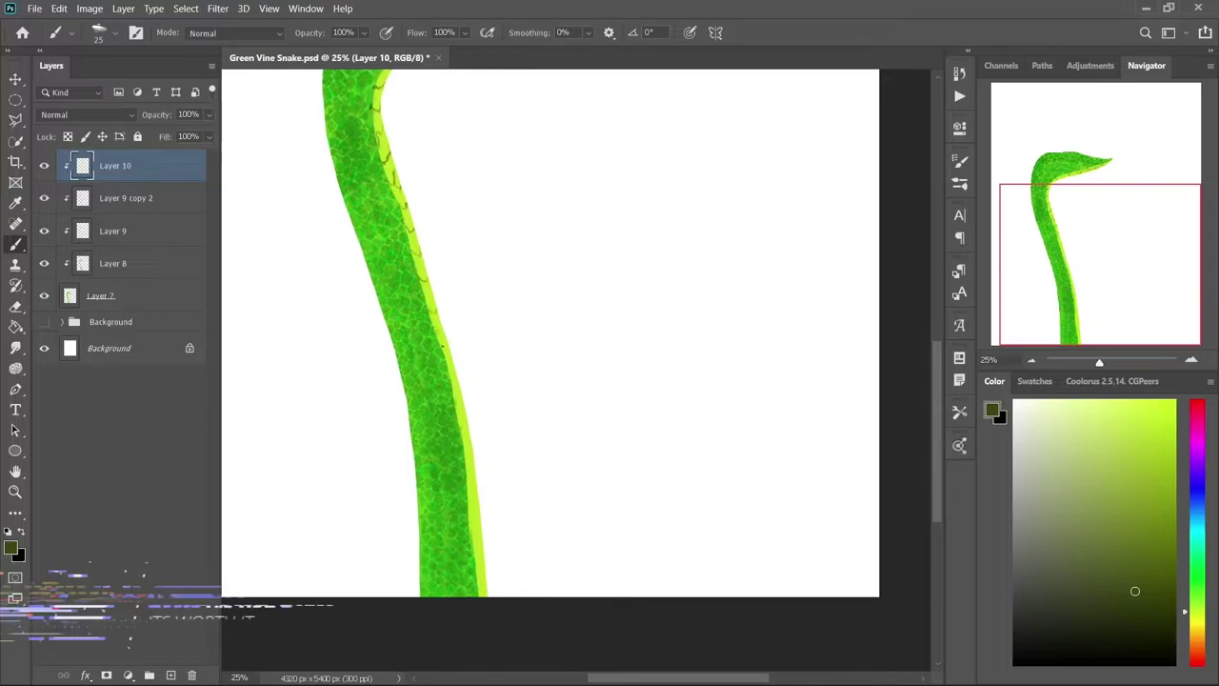
click(86, 114)
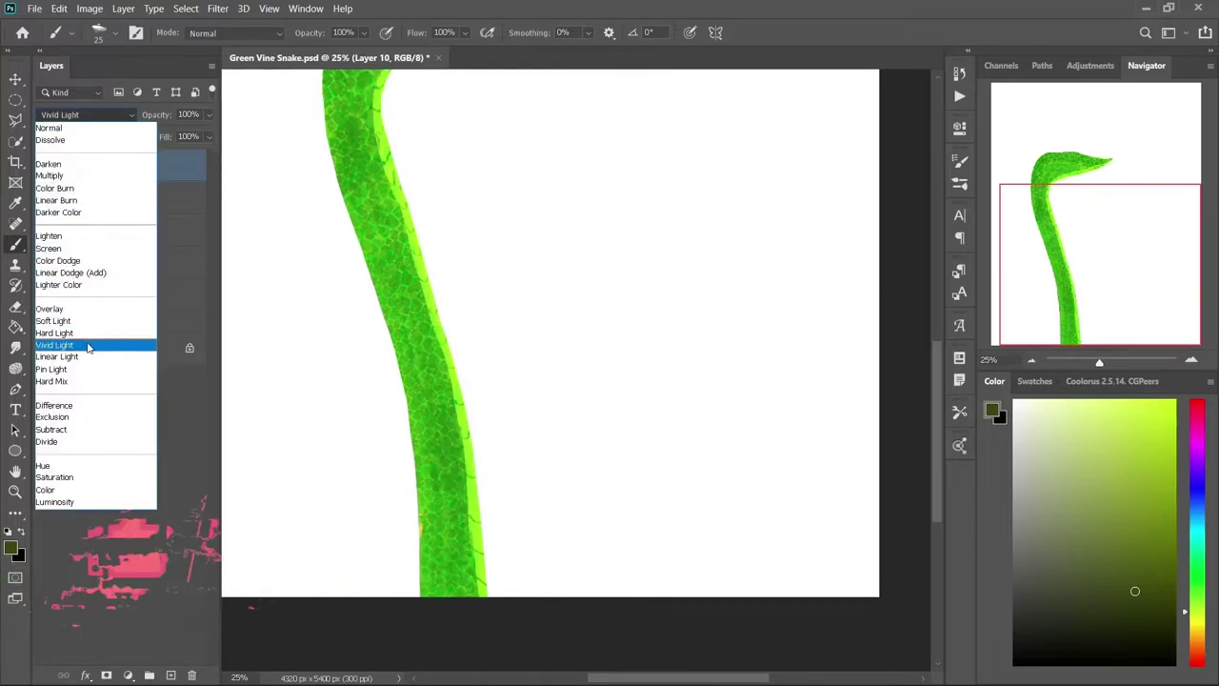
click(59, 285)
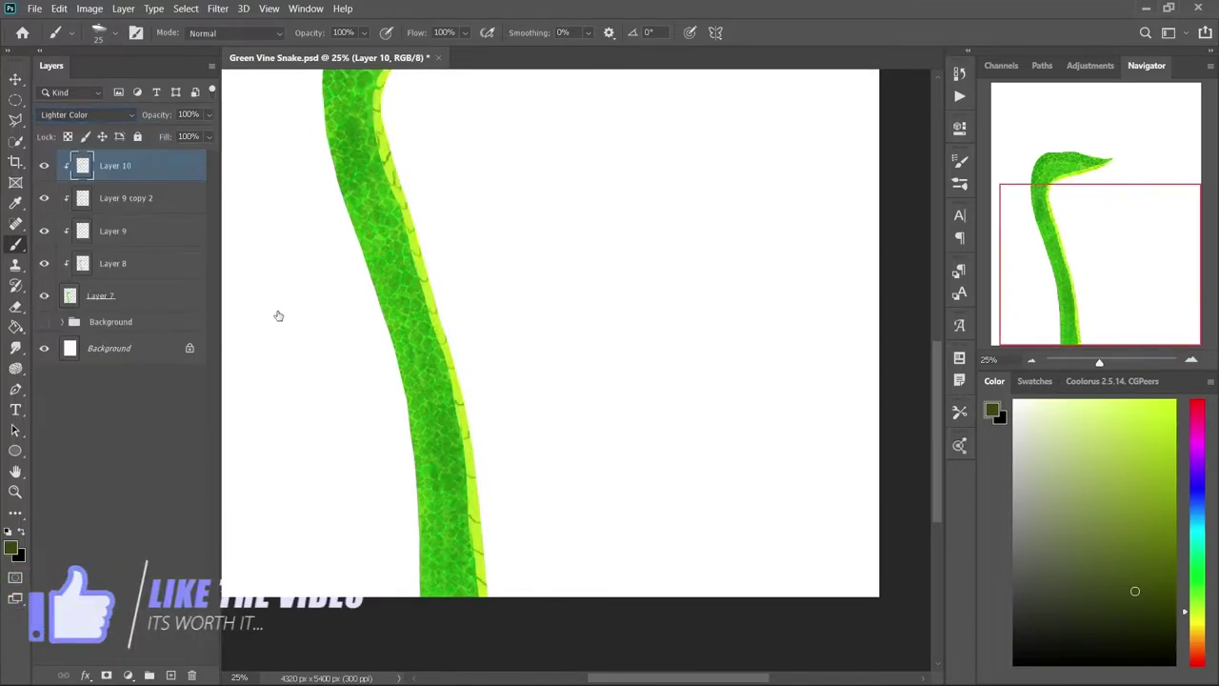
key(ctrl+minus)
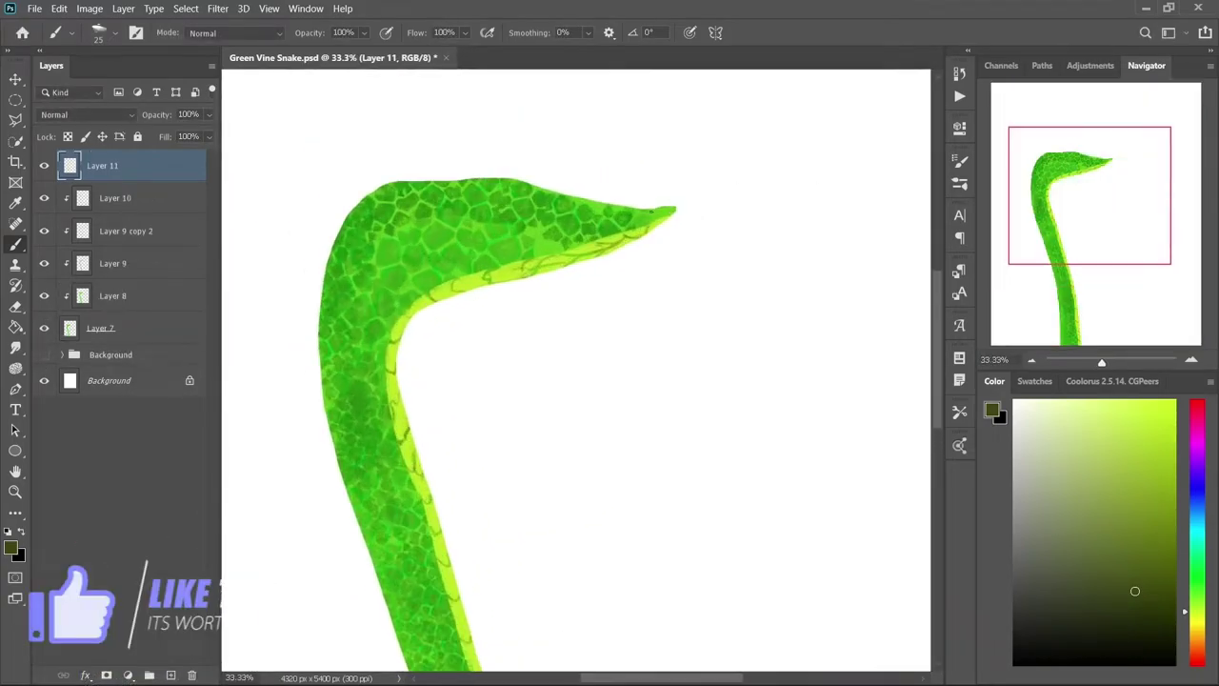
Step: Paint a black nostril at the snout tip and a yellow eye on a clipped layer
drag(683, 289, 695, 284)
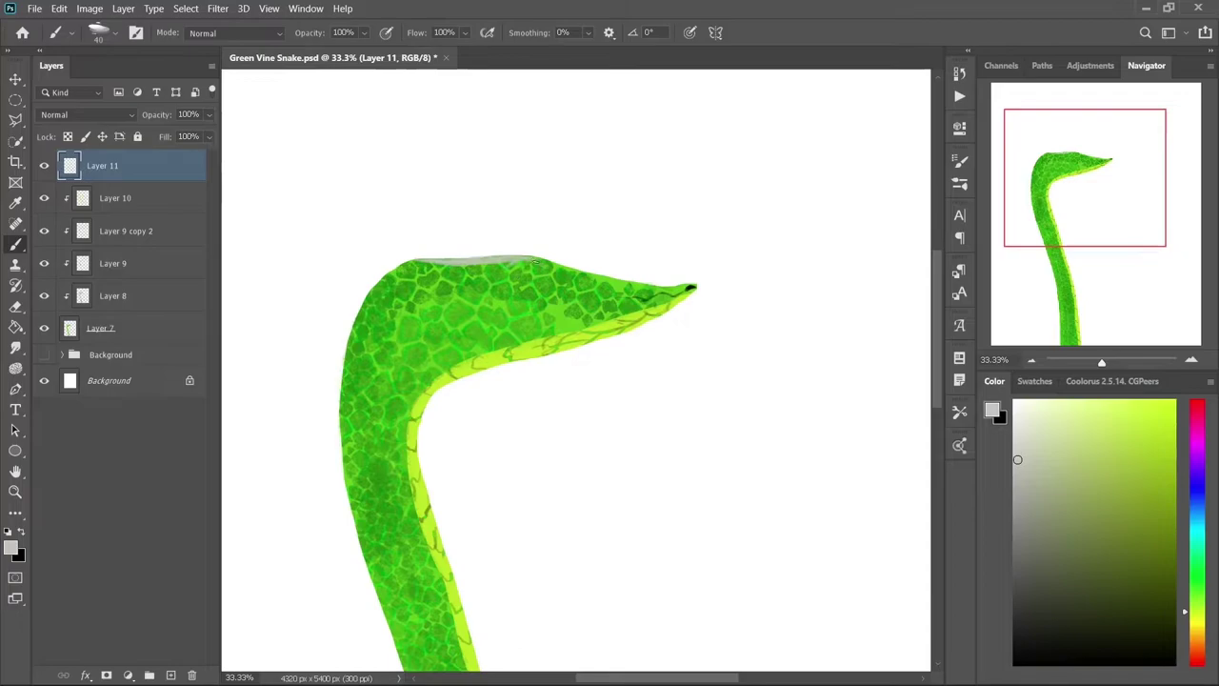
key(ctrl+alt+g)
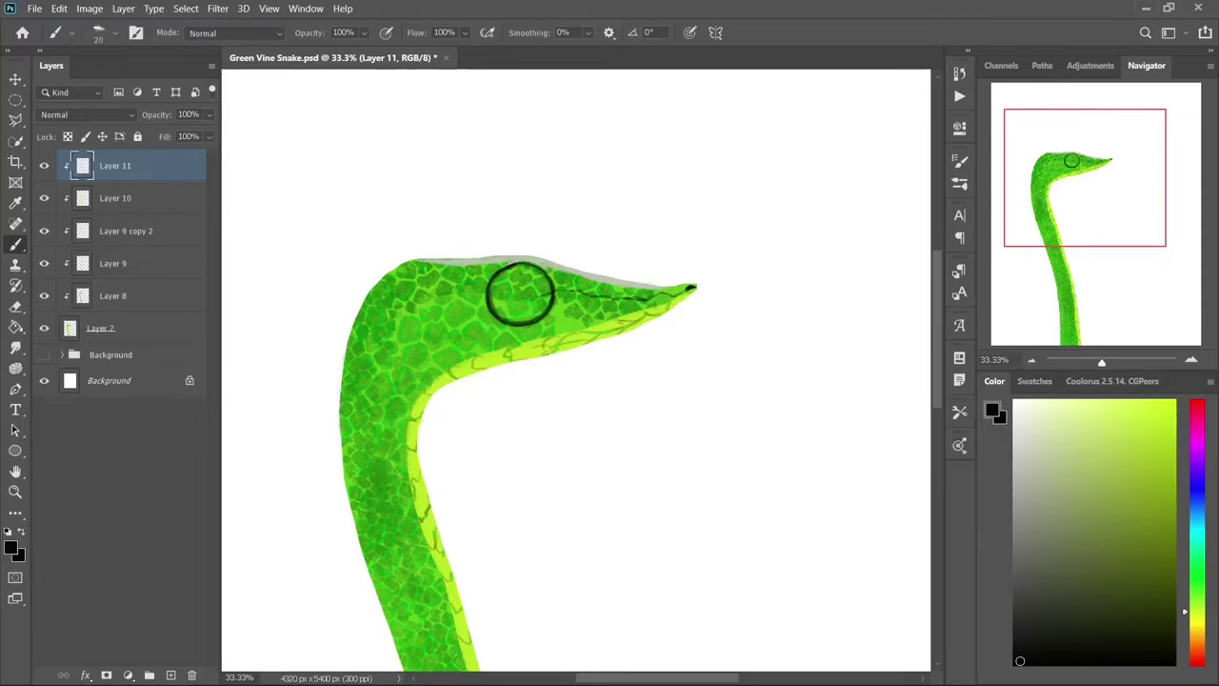
mouse_move(525, 289)
mouse_down()
mouse_move(502, 307)
mouse_move(563, 261)
mouse_up()
Step: Lasso the eye and move it into place, then reset the brush colour to black
key(l)
mouse_move(476, 106)
mouse_down()
mouse_move(509, 123)
mouse_move(479, 105)
mouse_move(483, 145)
mouse_move(475, 137)
mouse_up()
key(v)
key(ctrl+d)
key(b)
alt+click(499, 101)
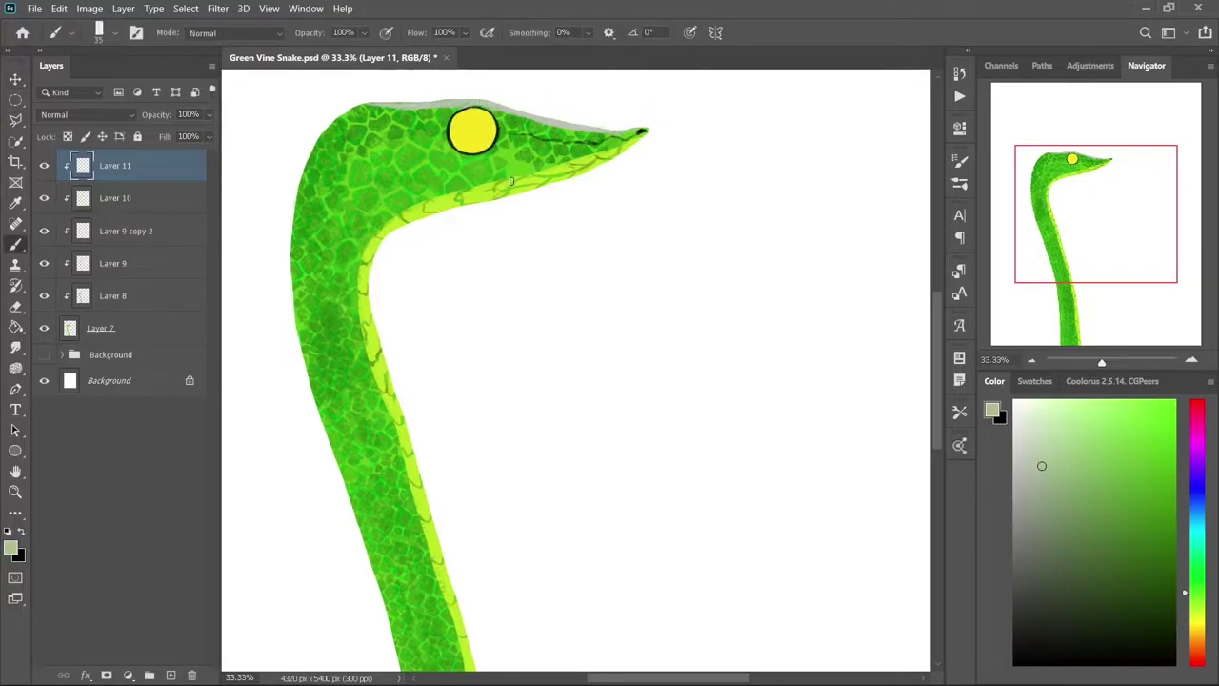
key(d)
key(bracketright)
key(bracketright)
key(bracketright)
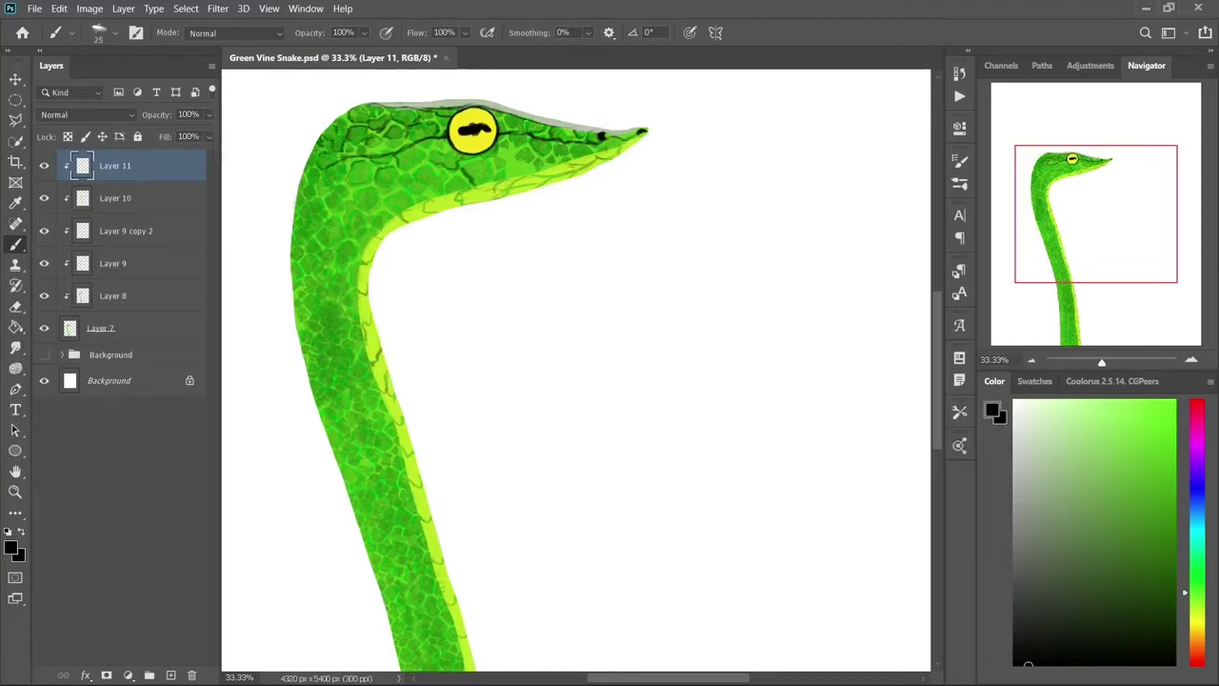
Step: On Layer 10, paint yellow along the inner neck edge and lighter green on the jaw and neck
click(115, 197)
click(1171, 407)
drag(585, 159, 387, 301)
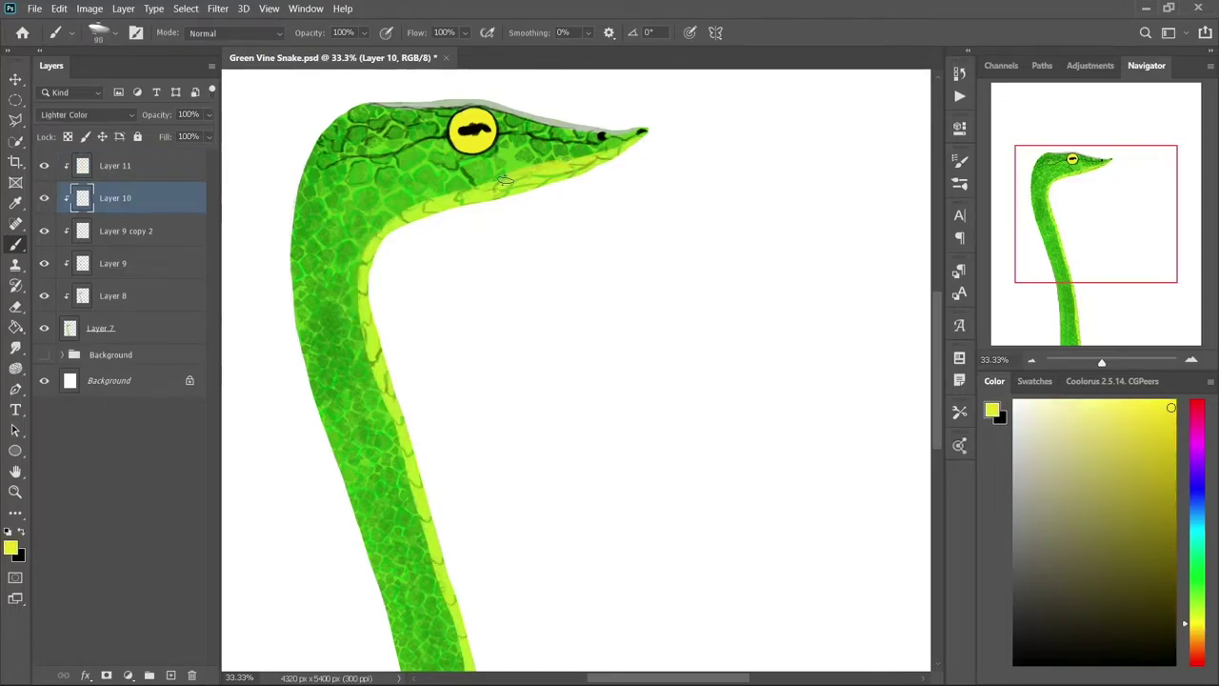
alt+click(428, 169)
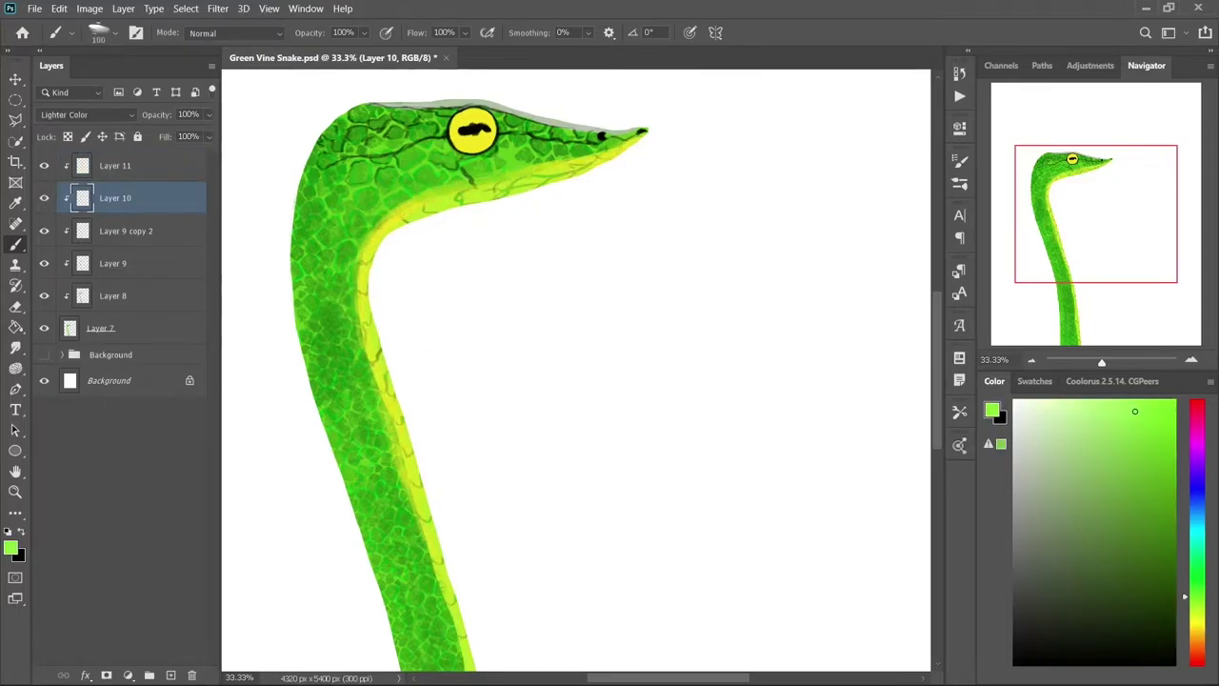
key(bracketright)
mouse_move(429, 168)
mouse_down()
mouse_move(412, 217)
mouse_move(409, 581)
mouse_move(376, 405)
mouse_up()
key(bracketright)
key(bracketright)
key(bracketright)
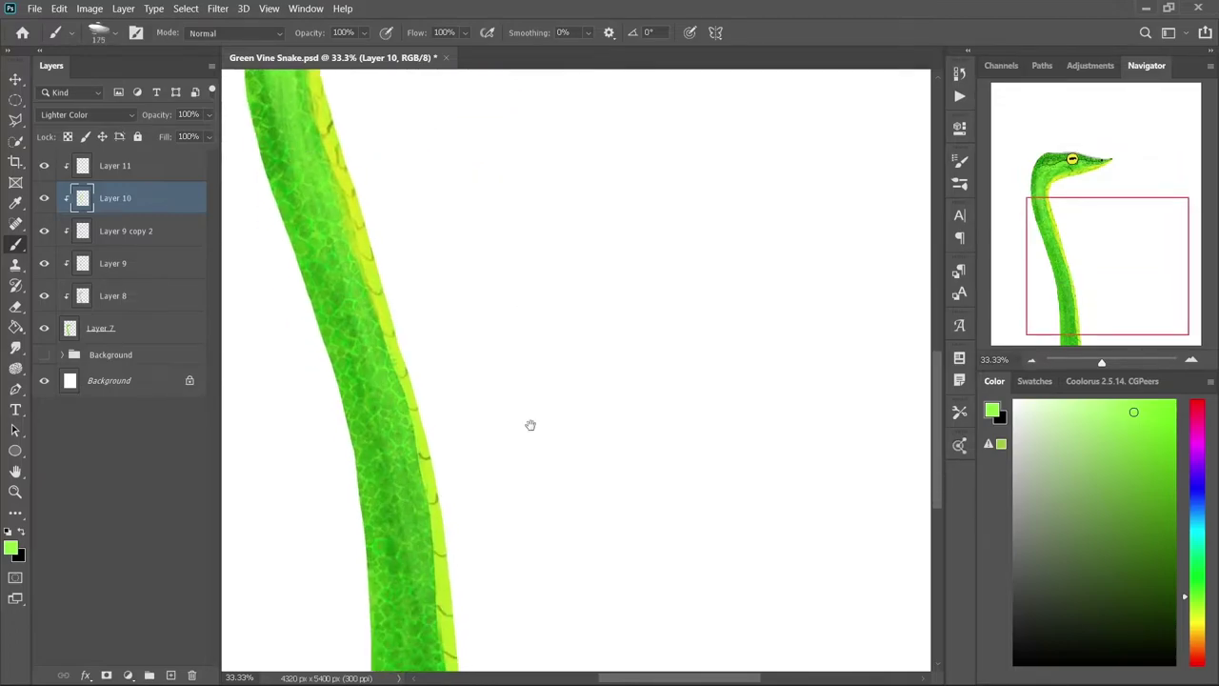
mouse_move(527, 425)
mouse_down()
mouse_move(595, 444)
mouse_move(609, 672)
mouse_up()
Step: Pick olive yellow for eye shading on Layer 11 and show the green bokeh Background group
key(bracketleft)
key(bracketleft)
key(bracketleft)
alt+click(558, 101)
drag(558, 133, 566, 230)
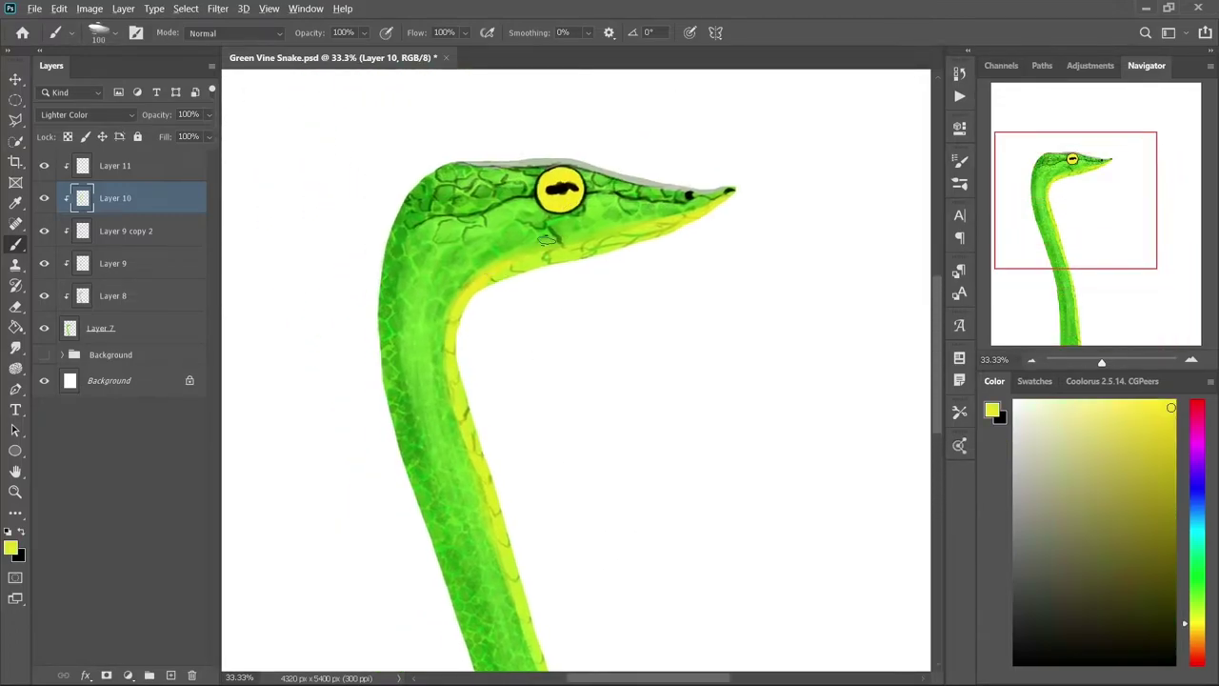
key(alt+bracketright)
key(bracketright)
key(bracketright)
key(bracketright)
key(x)
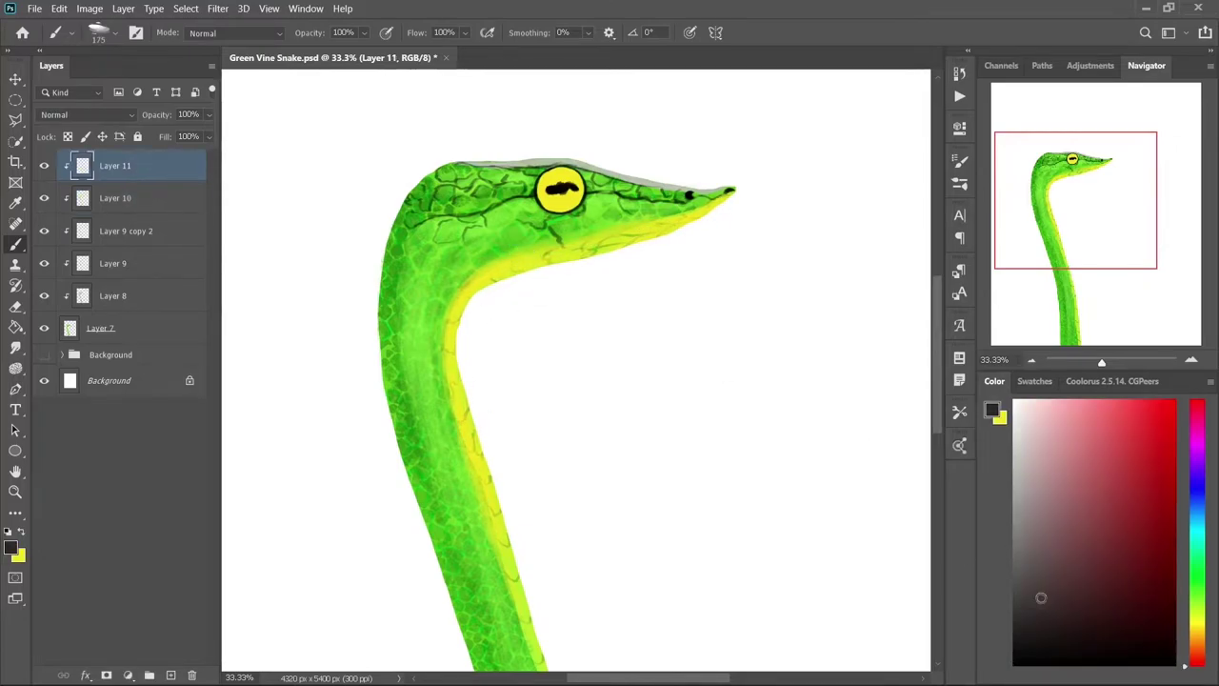
alt+click(566, 193)
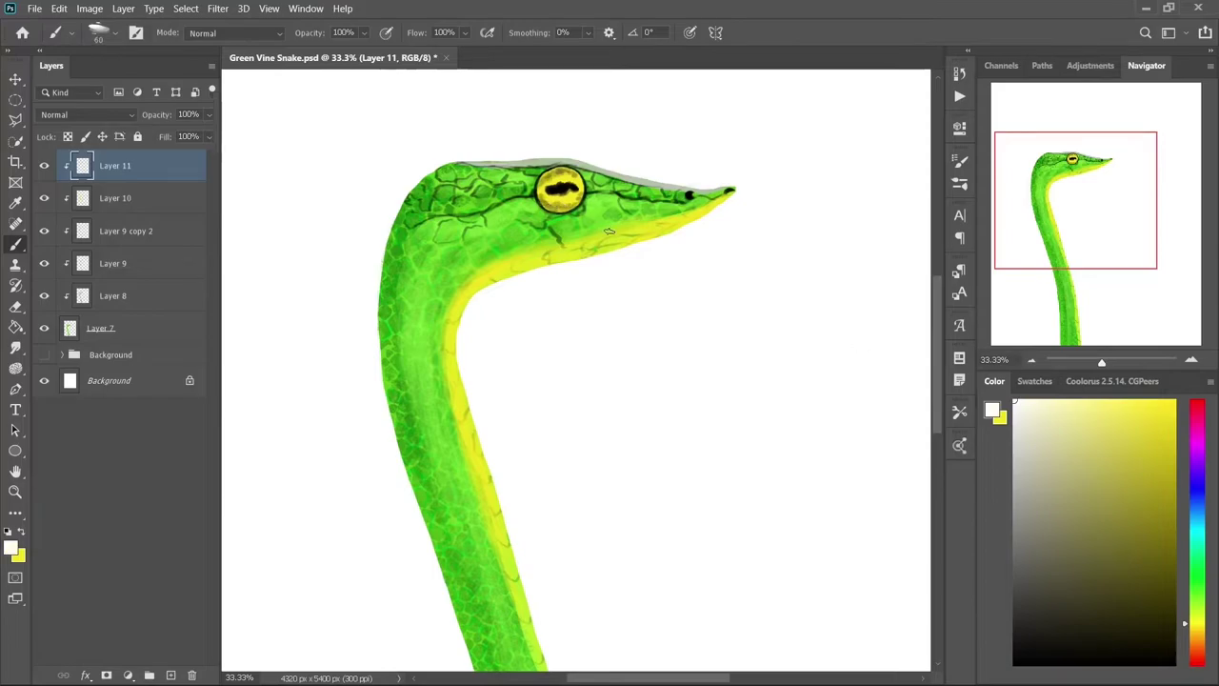
key(bracketleft)
key(bracketleft)
key(bracketleft)
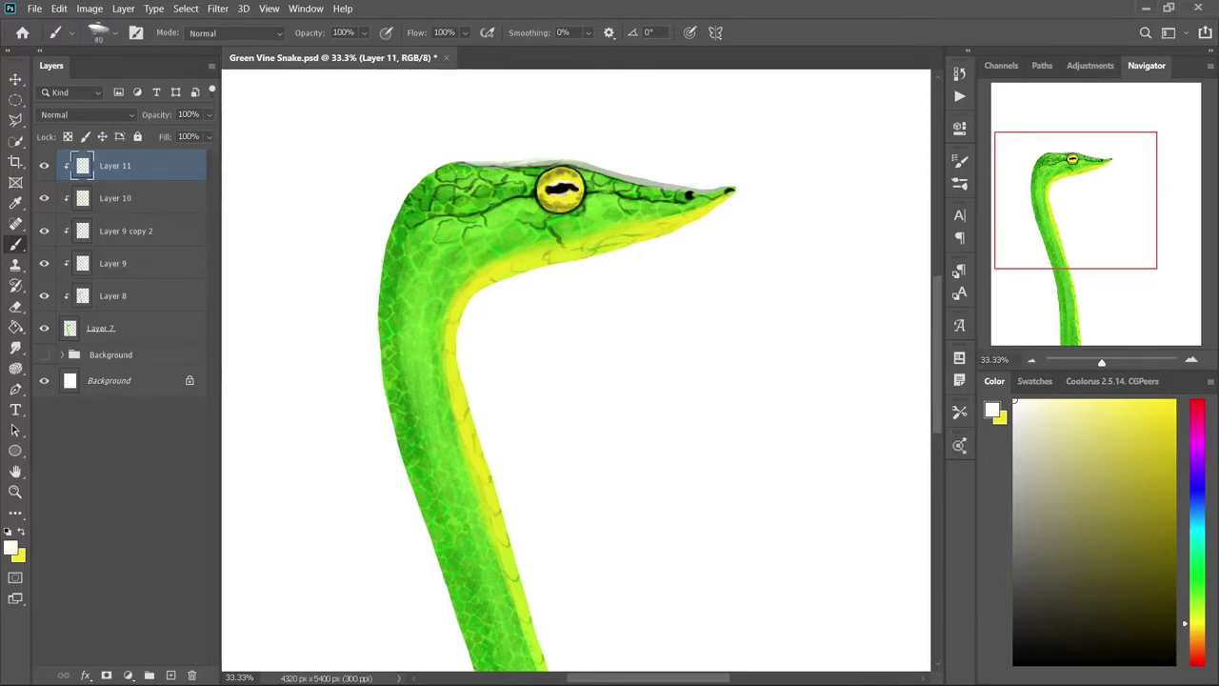
click(44, 354)
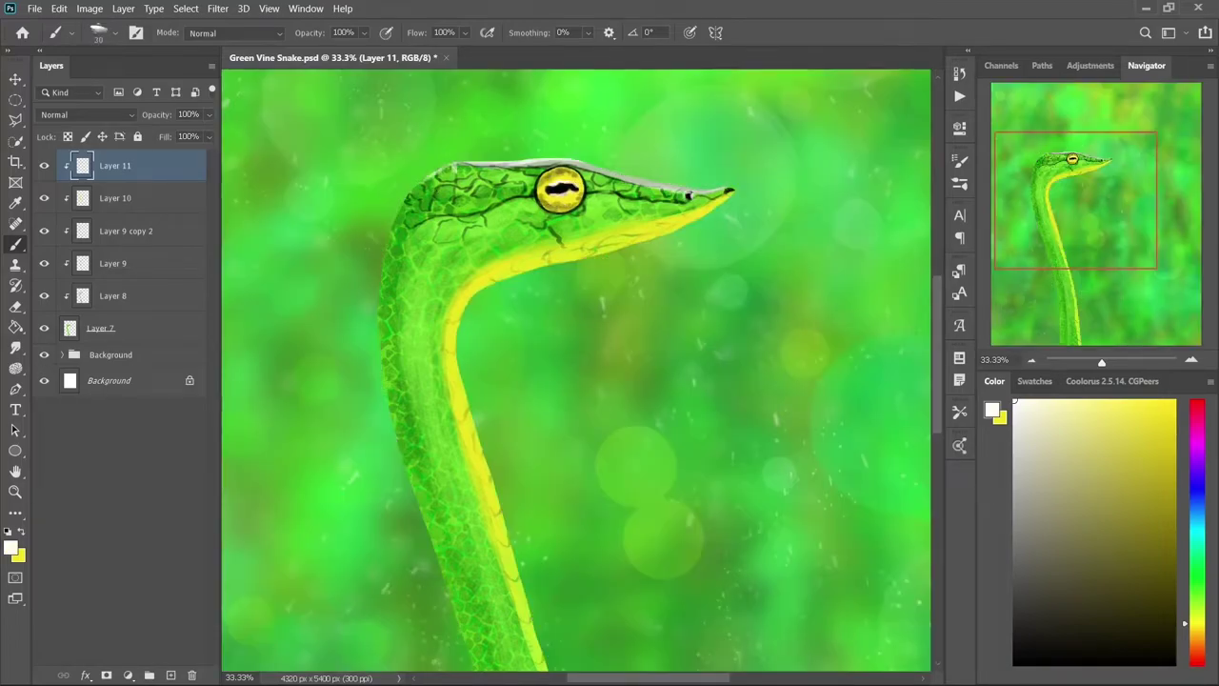
Step: Add a clipped Multiply layer and paint darker shading down the neck with a soft round brush at 37% flow
key(ctrl+minus)
key(ctrl+minus)
key(ctrl+minus)
key(ctrl+plus)
key(ctrl+shift+alt+n)
key(shift+alt+m)
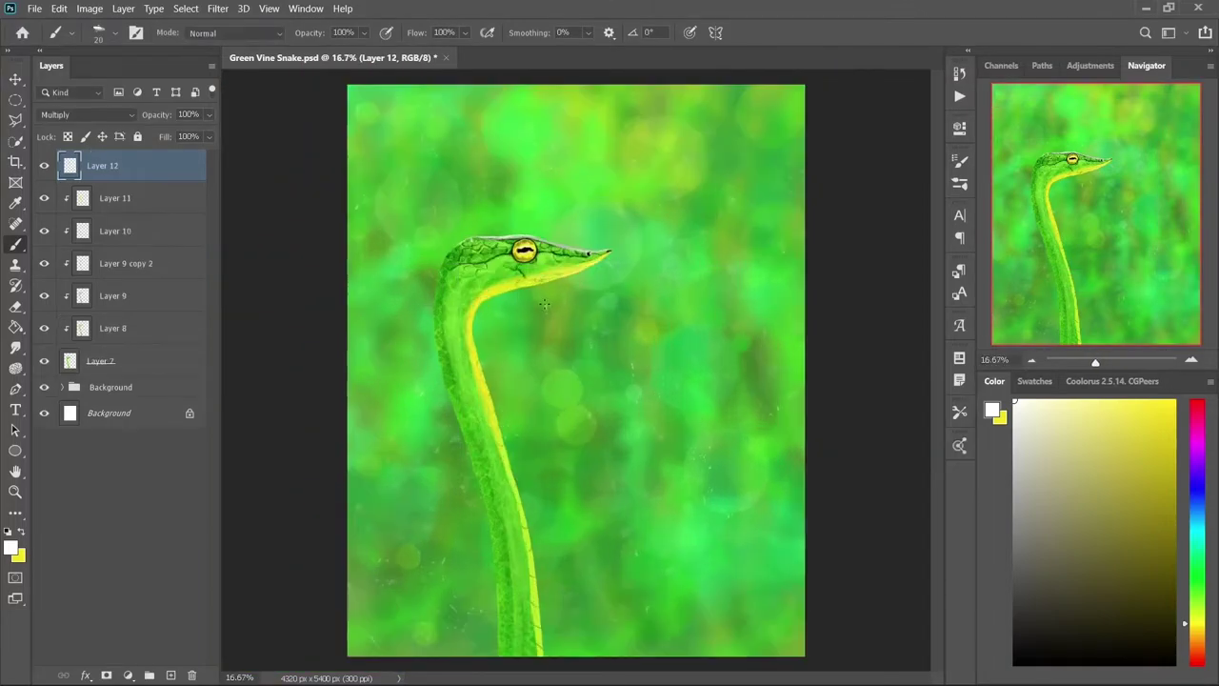
right_click(703, 605)
double_click(703, 606)
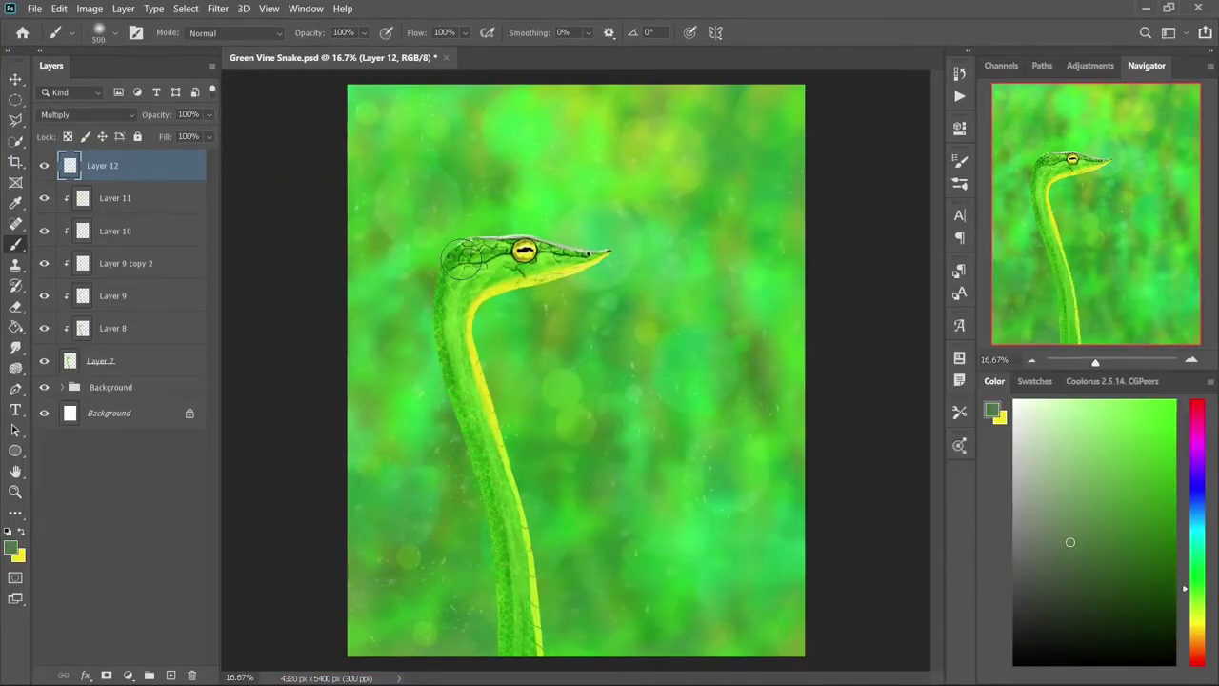
key(ctrl+alt+g)
key(shift+3)
key(shift+7)
mouse_move(444, 286)
mouse_down()
mouse_move(517, 628)
mouse_move(448, 267)
mouse_move(483, 246)
mouse_move(405, 250)
mouse_up()
Step: Darken the lower jaw below the eye, then shade along the neck with a 400 px brush
key(ctrl+plus)
key(bracketleft)
key(bracketleft)
key(bracketleft)
key(bracketleft)
key(bracketleft)
key(bracketleft)
key(ctrl+plus)
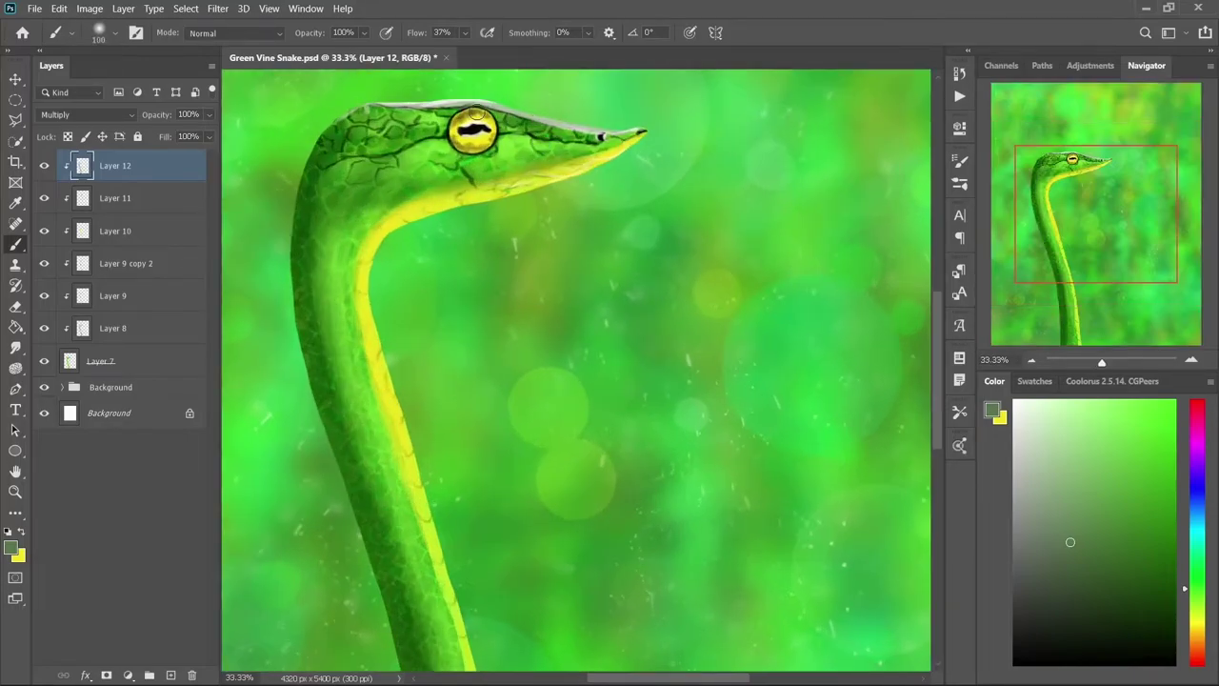
key(ctrl+plus)
key(bracketleft)
key(bracketleft)
key(bracketleft)
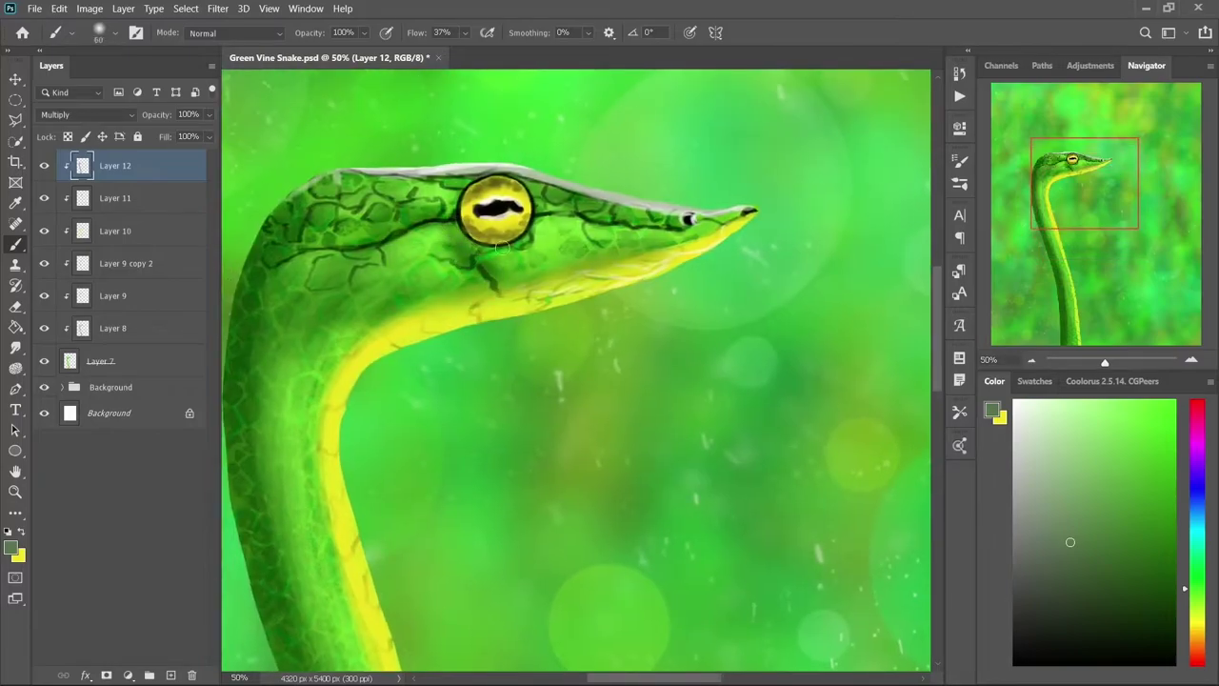
drag(717, 230, 581, 267)
key(ctrl+minus)
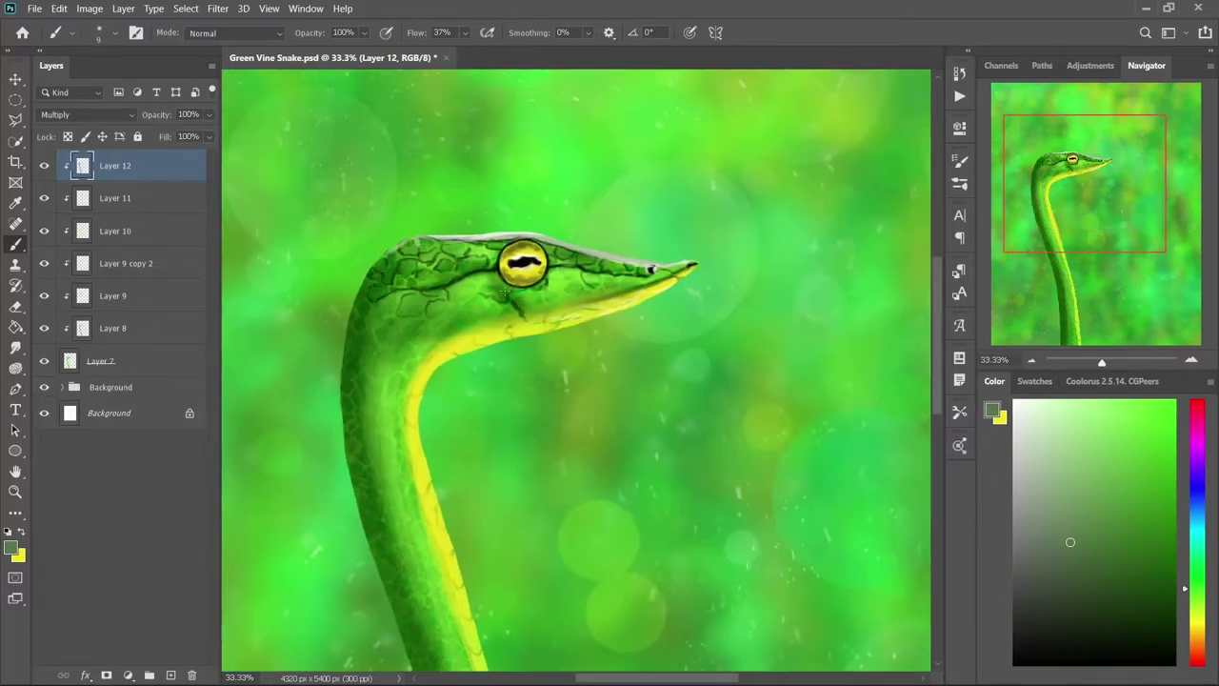
key(ctrl+minus)
key(bracketright)
key(bracketright)
key(bracketright)
key(bracketright)
key(bracketright)
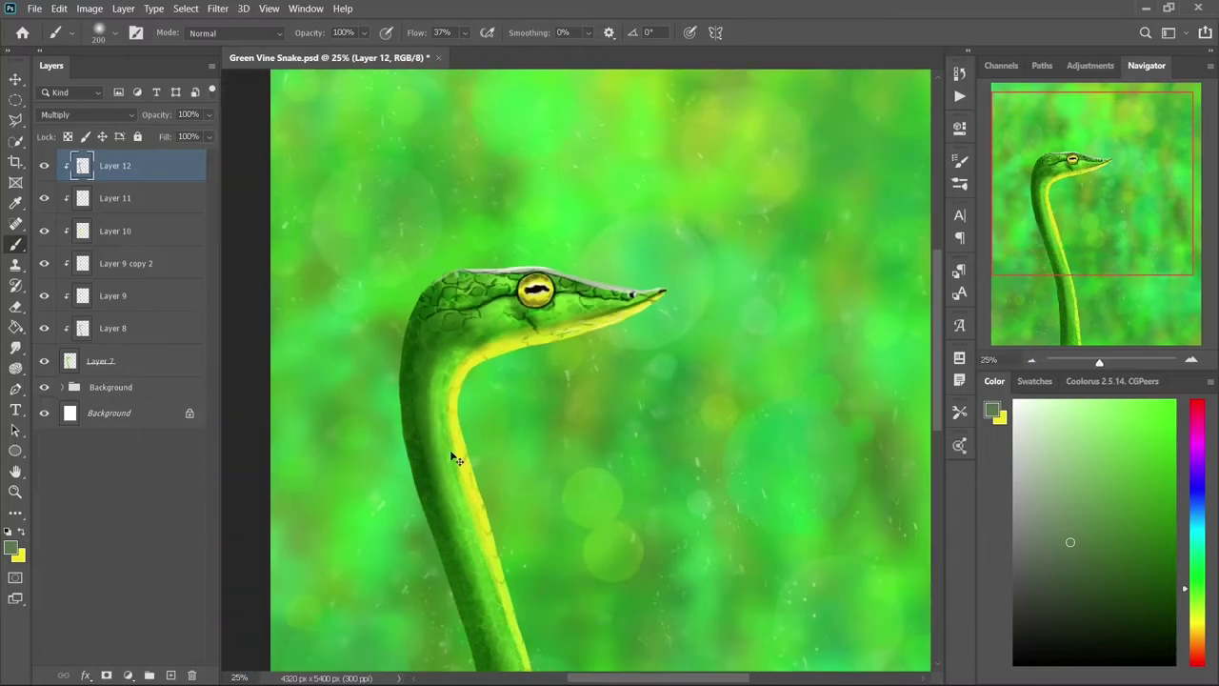
key(ctrl+minus)
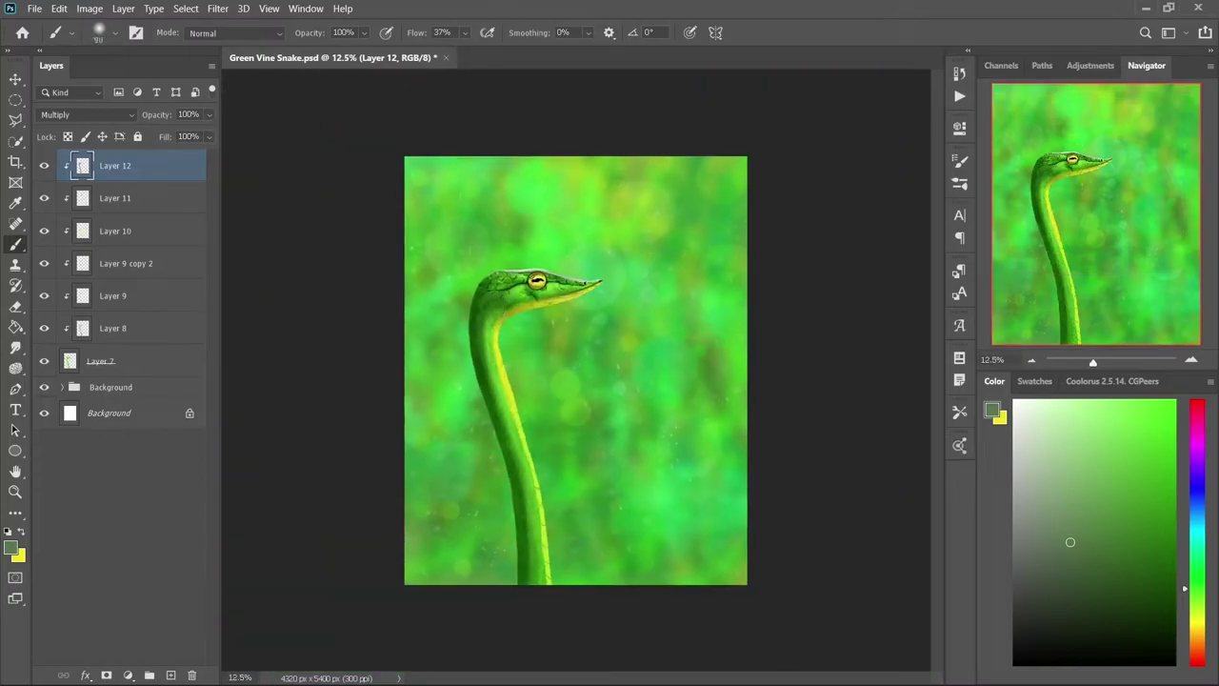
key(bracketright)
key(bracketright)
key(bracketright)
drag(525, 572, 492, 357)
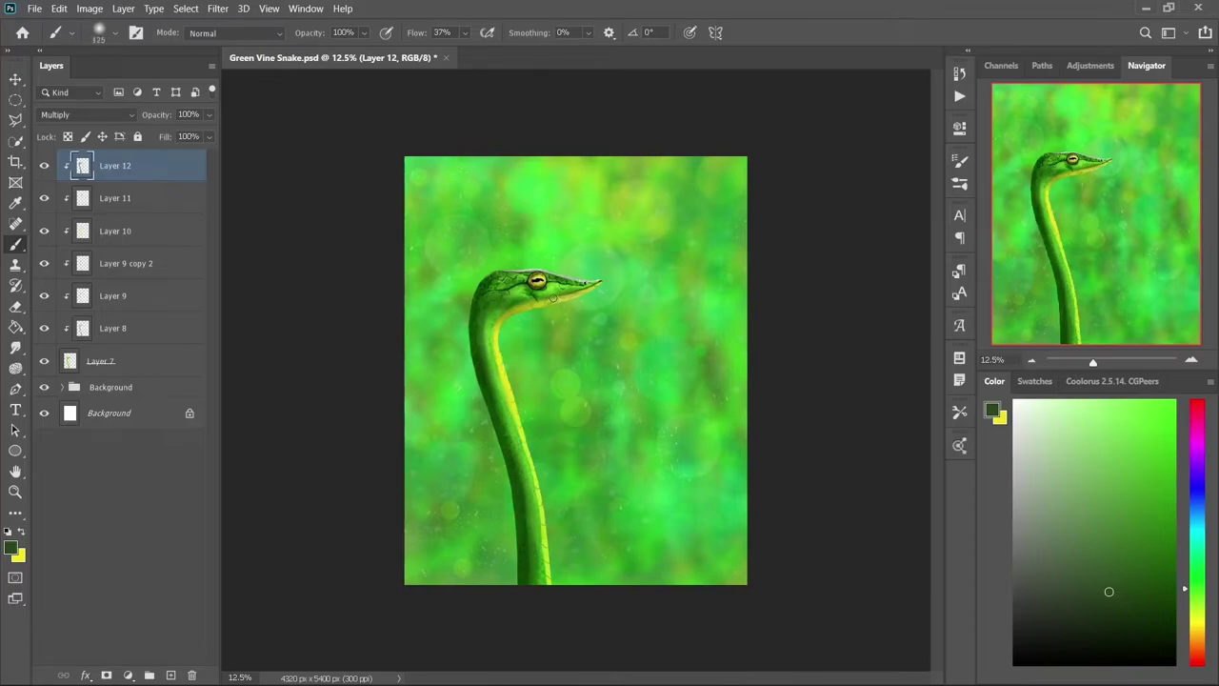
Step: Add a new Overlay layer, then paint darker green shading along the neck on Layer 12
key(ctrl+shift+n)
click(544, 439)
key(Return)
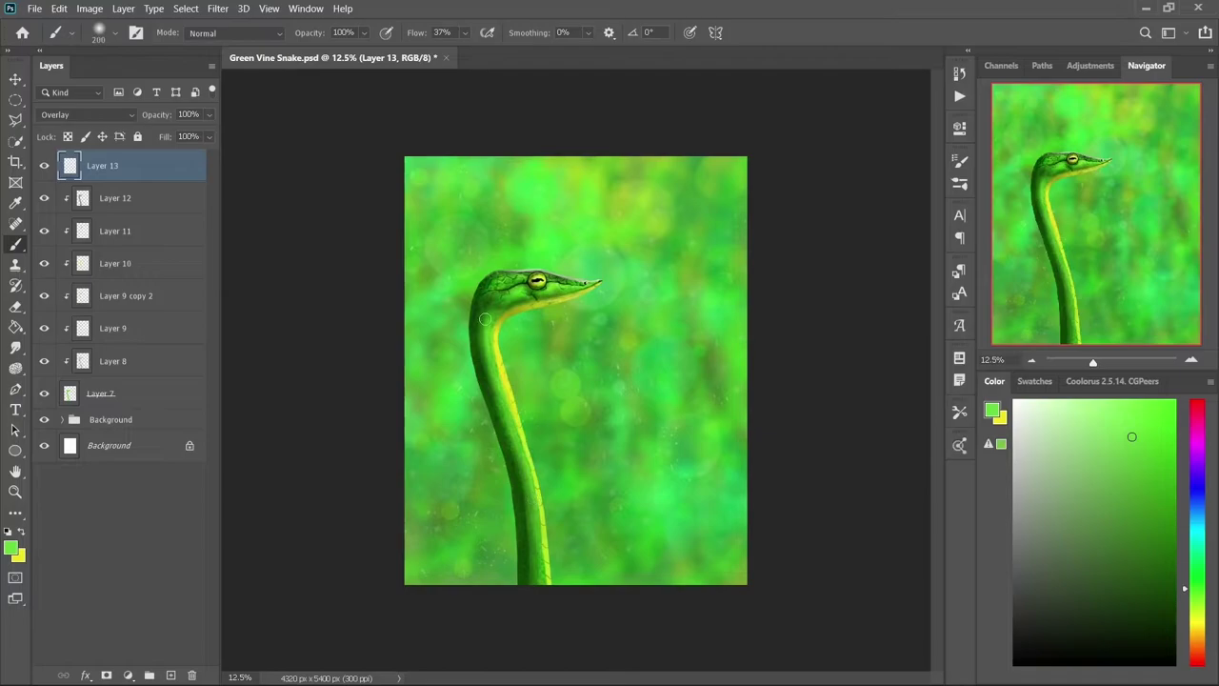
key(alt+bracketleft)
click(1102, 555)
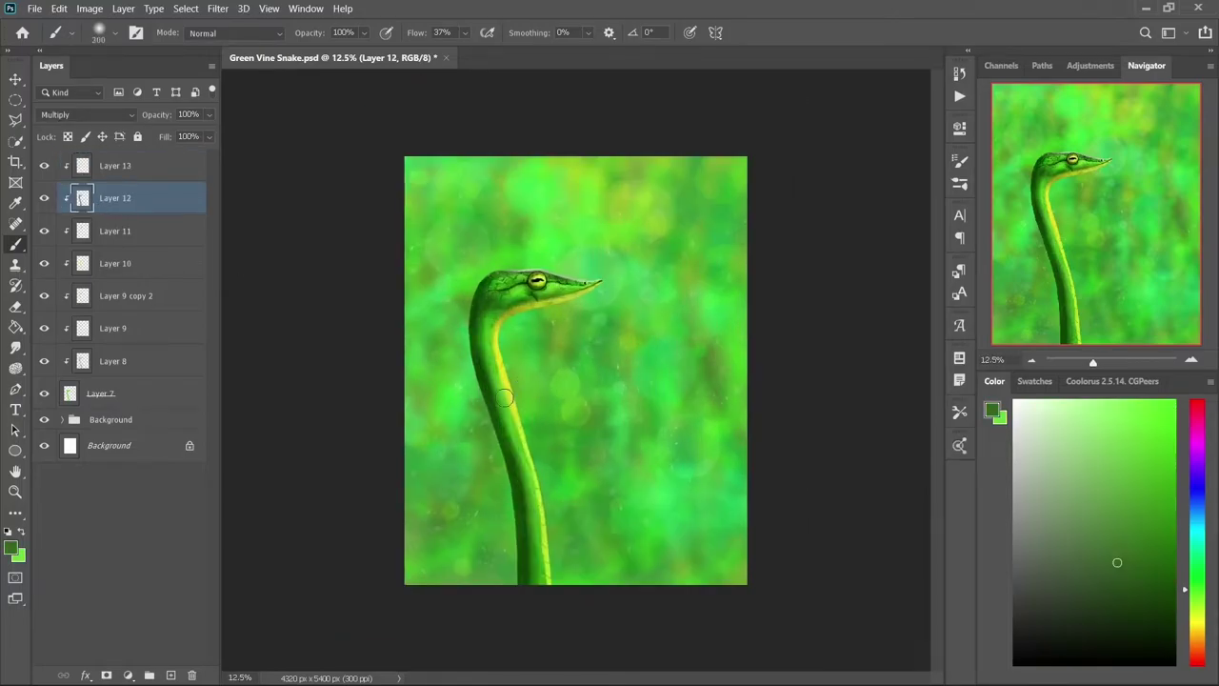
drag(543, 581, 502, 328)
key(ctrl+plus)
key(bracketleft)
key(bracketleft)
key(bracketleft)
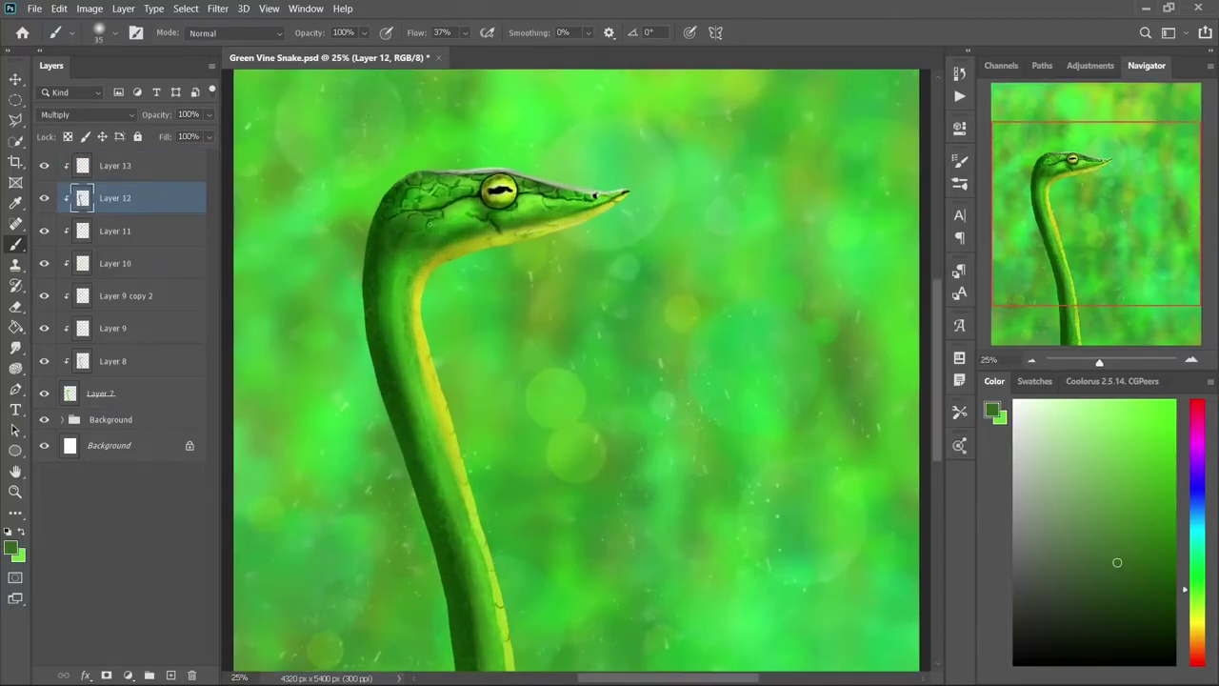
Step: Brush yellow-green highlights down the neck on Overlay Layer 13
key(alt+bracketright)
key(bracketright)
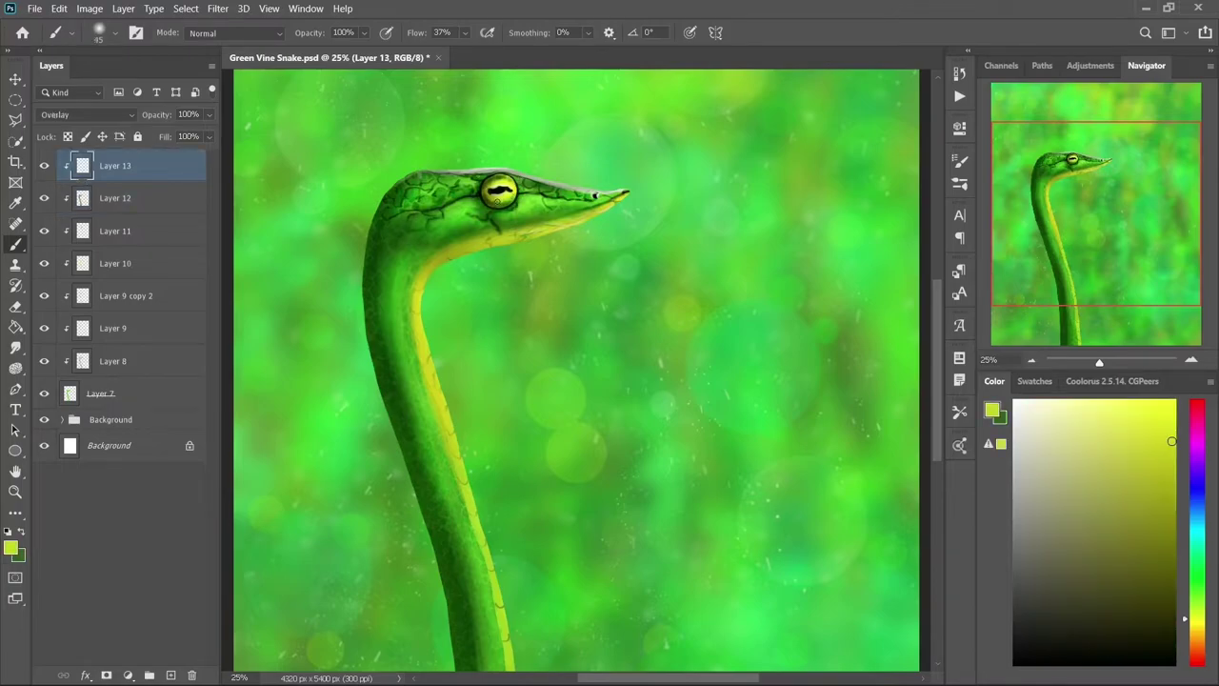
drag(428, 281, 504, 638)
scroll(505, 571, down, 5)
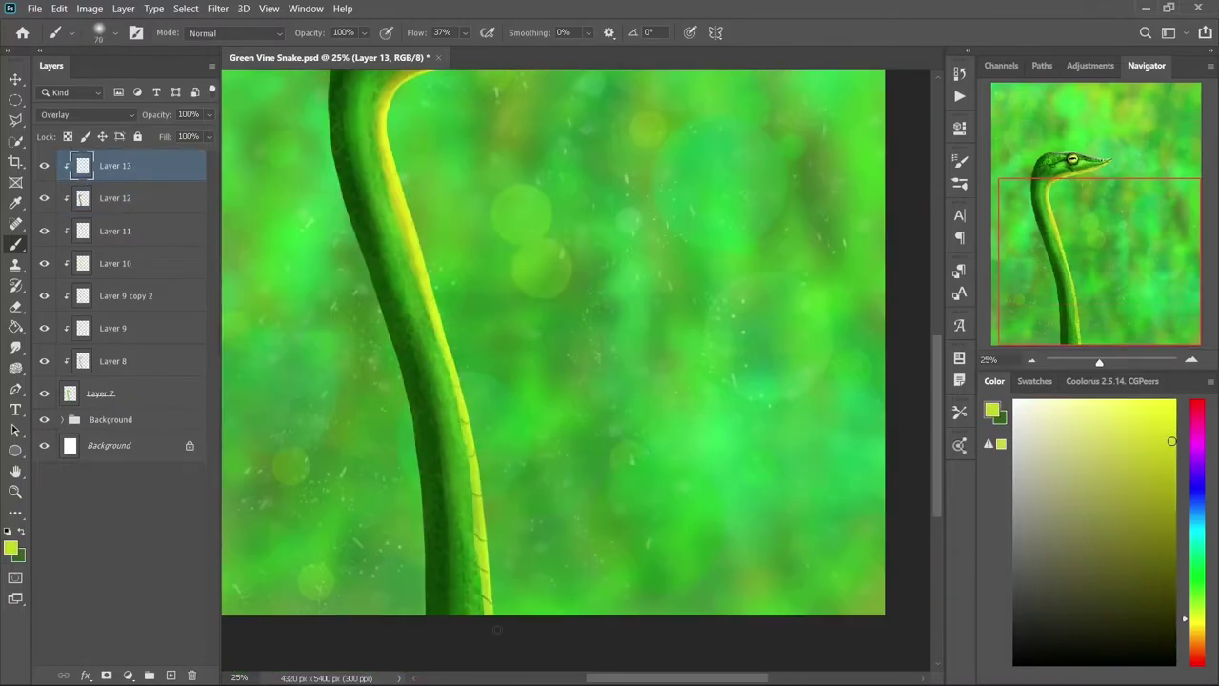
key(ctrl+minus)
key(bracketright)
key(bracketright)
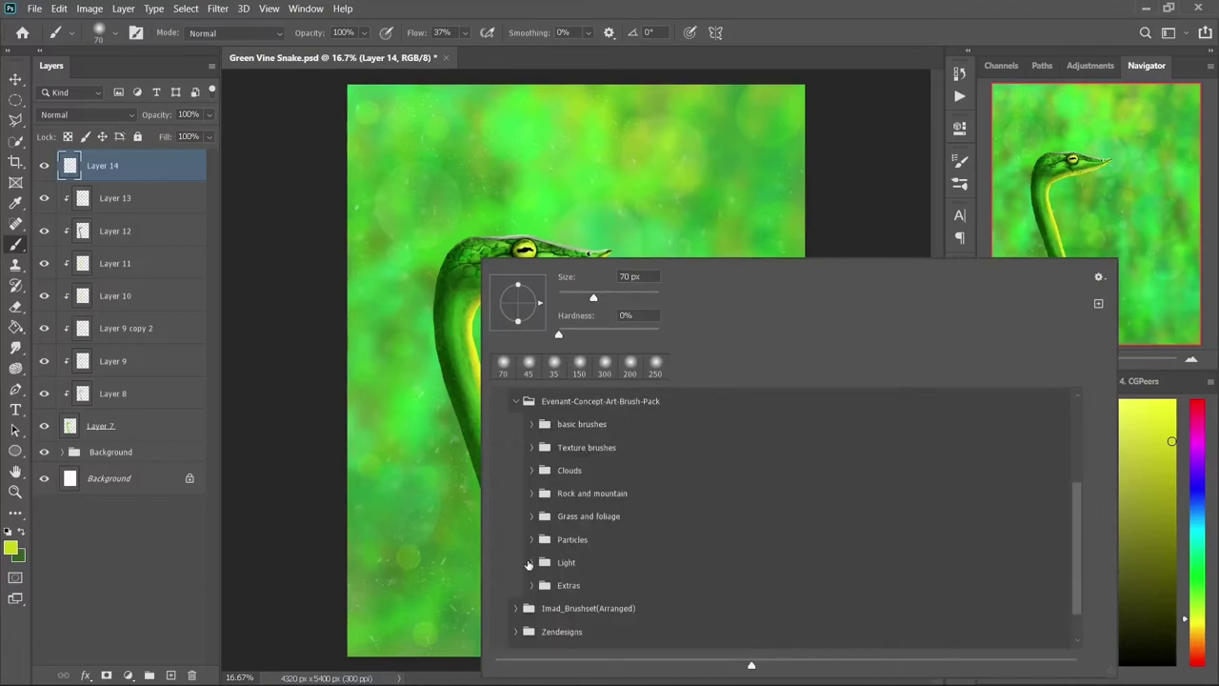
Step: Paint broad foliage on a new layer and soften it with Gaussian Blur
key(d)
key(x)
key(shift+0)
key(bracketright)
key(bracketright)
key(bracketright)
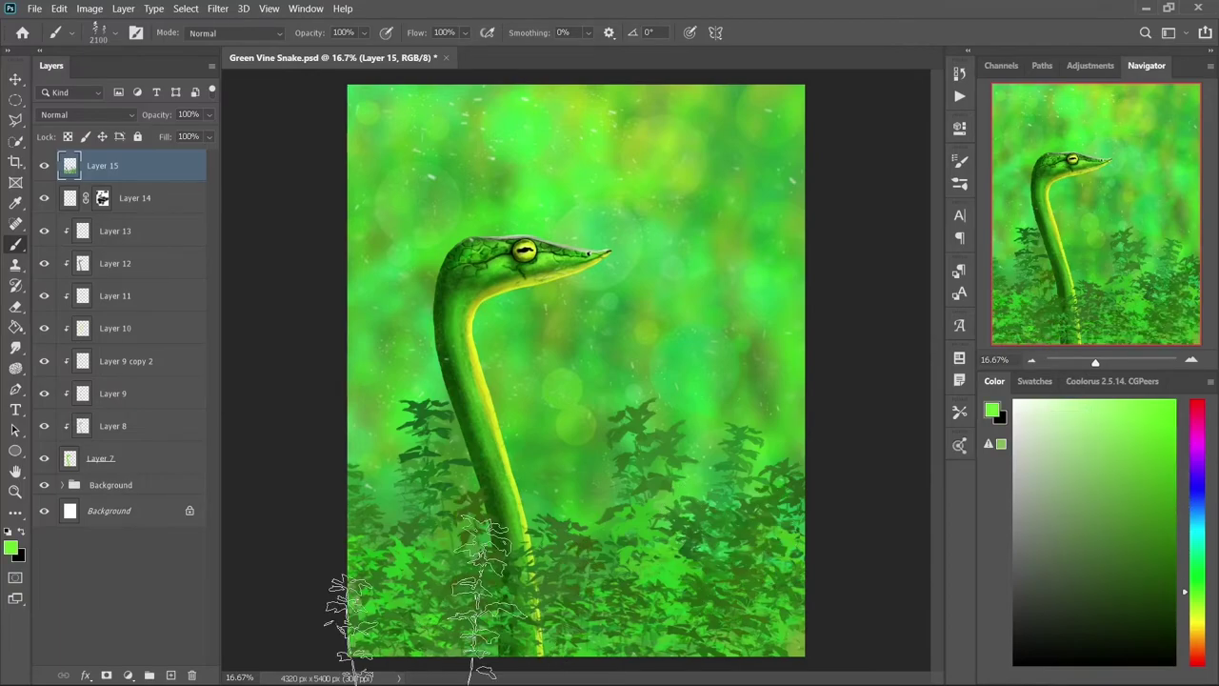
click(217, 9)
click(163, 234)
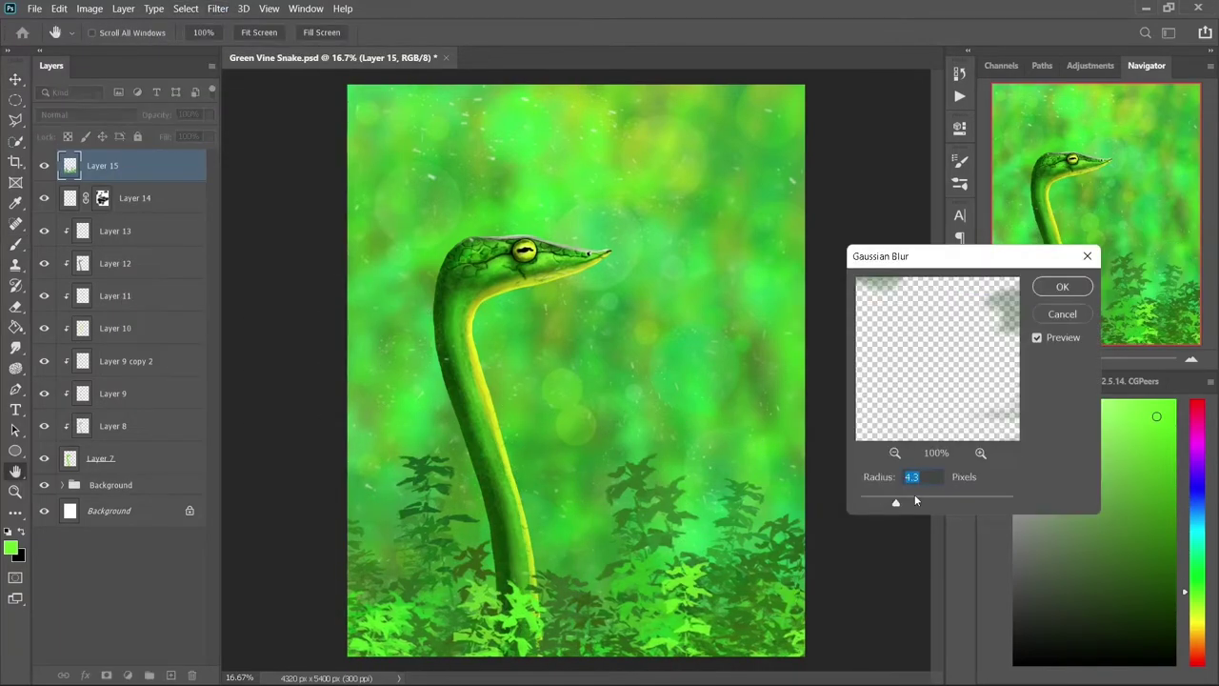
key(Return)
Step: Stamp Fern brush fronds around the top, left, right and bottom of the canvas
key(b)
right_click(721, 256)
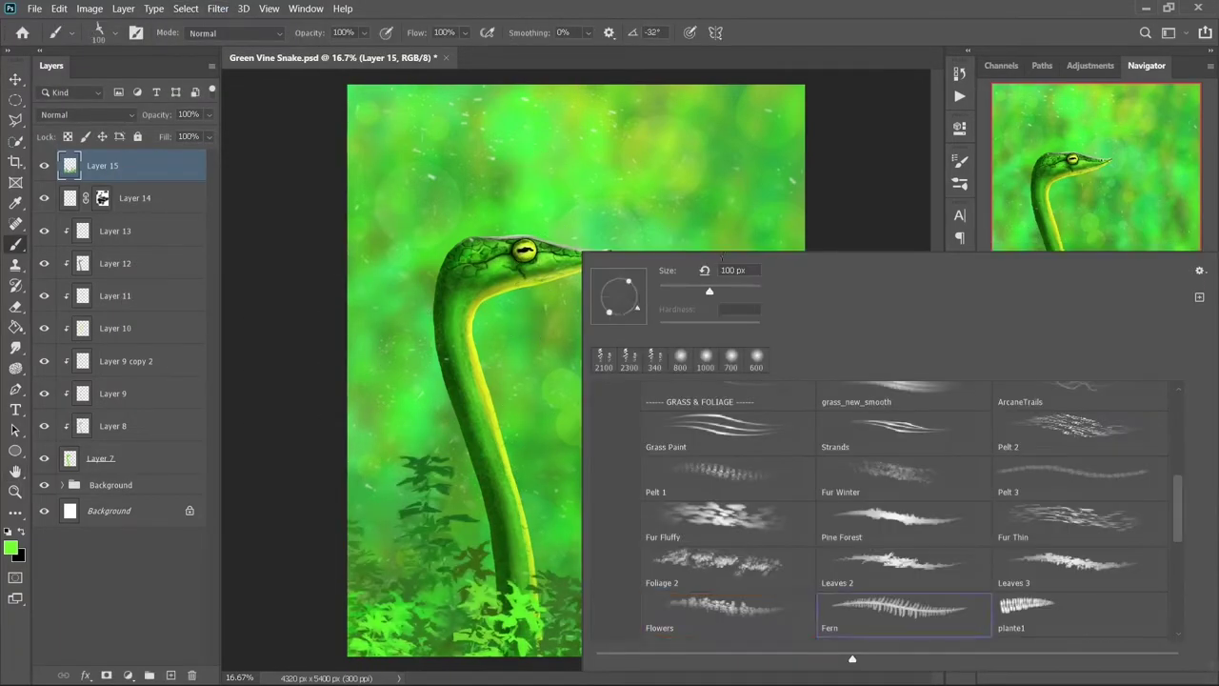
double_click(903, 609)
click(400, 267)
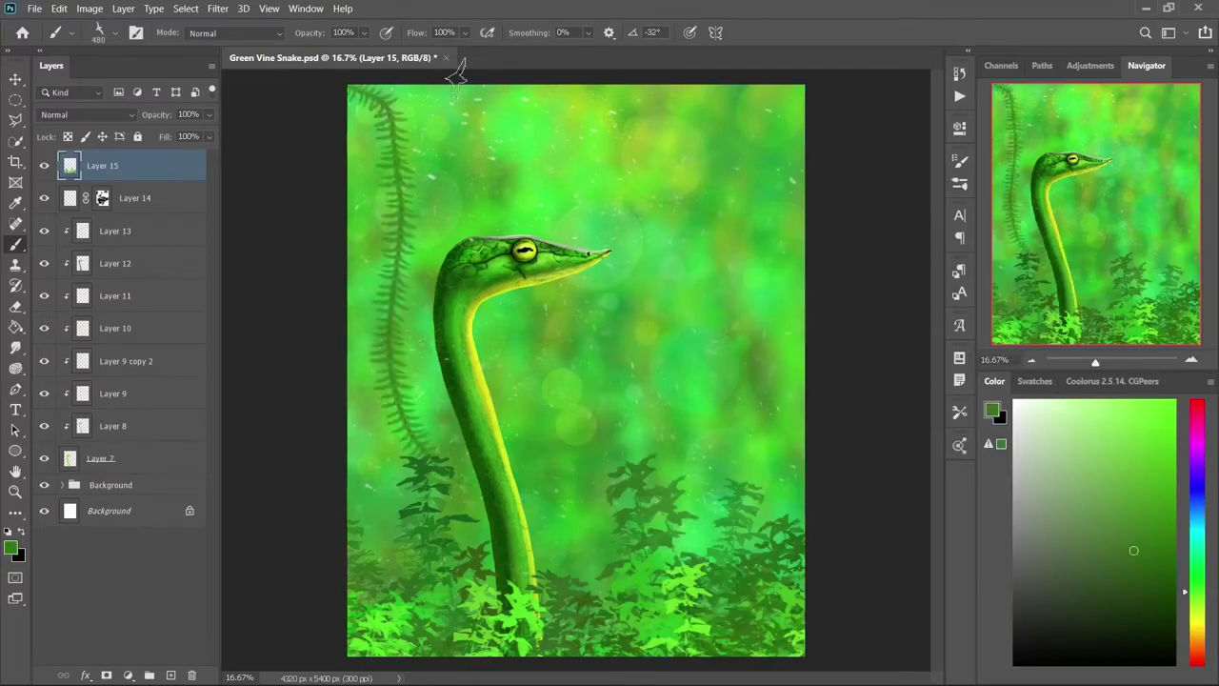
key(ctrl+z)
click(408, 162)
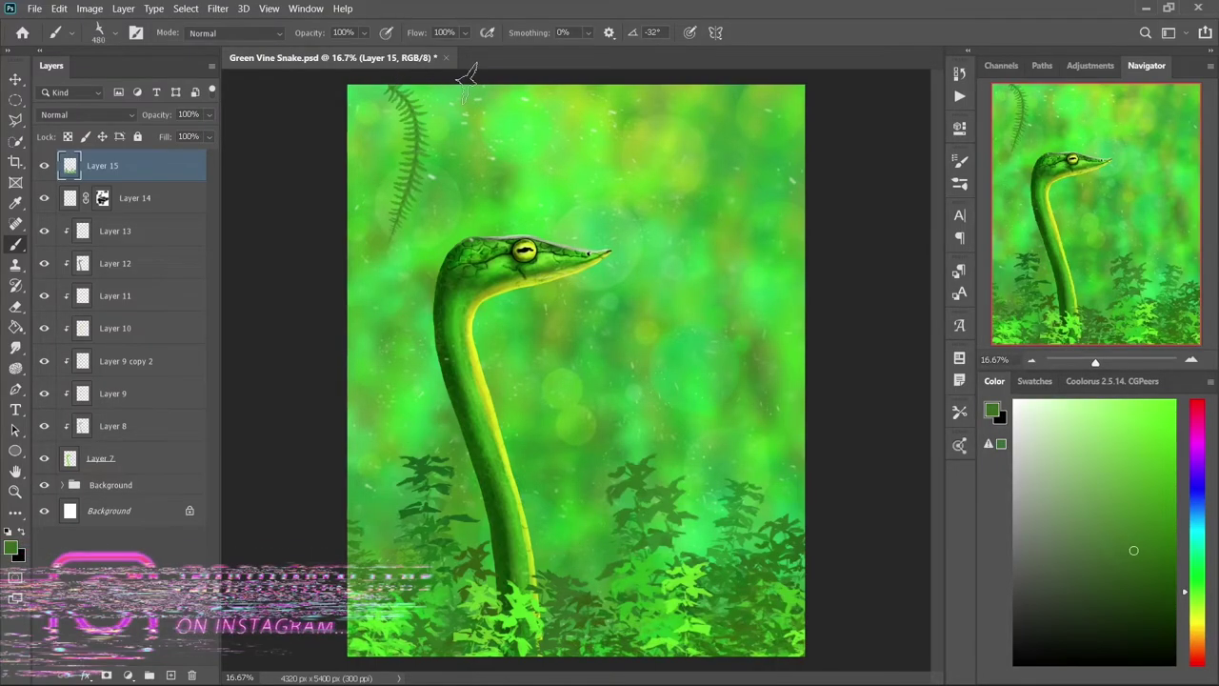
click(724, 250)
click(733, 162)
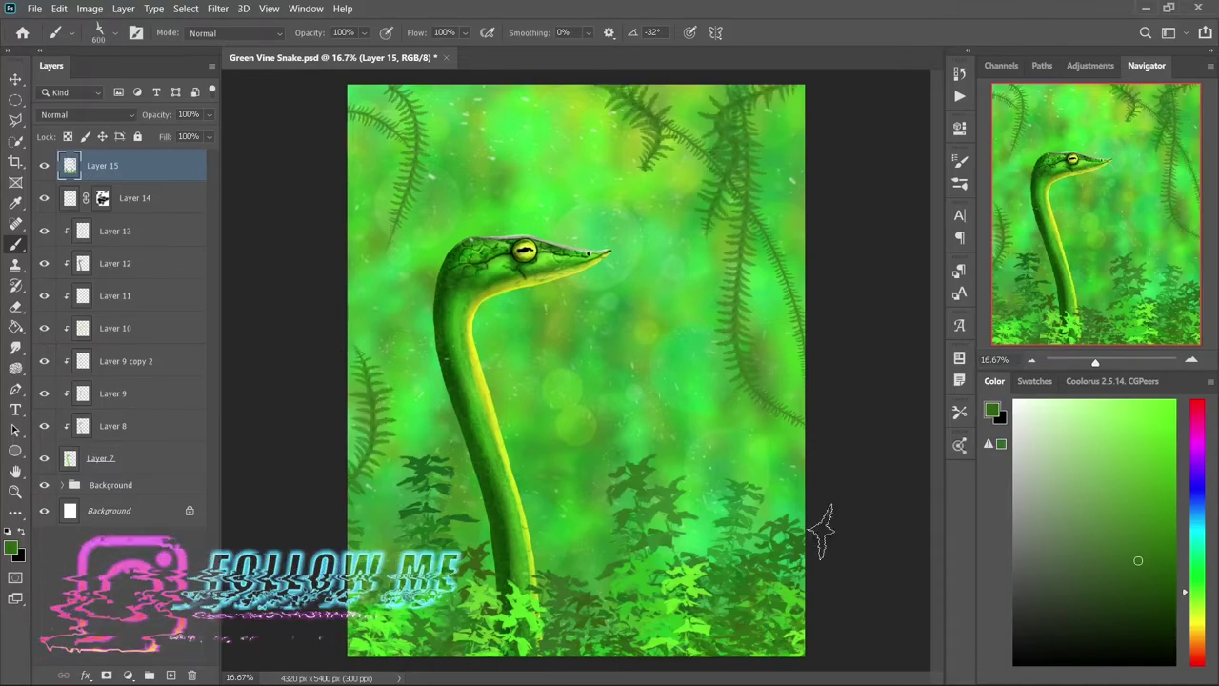
click(733, 476)
click(376, 400)
click(433, 95)
click(566, 495)
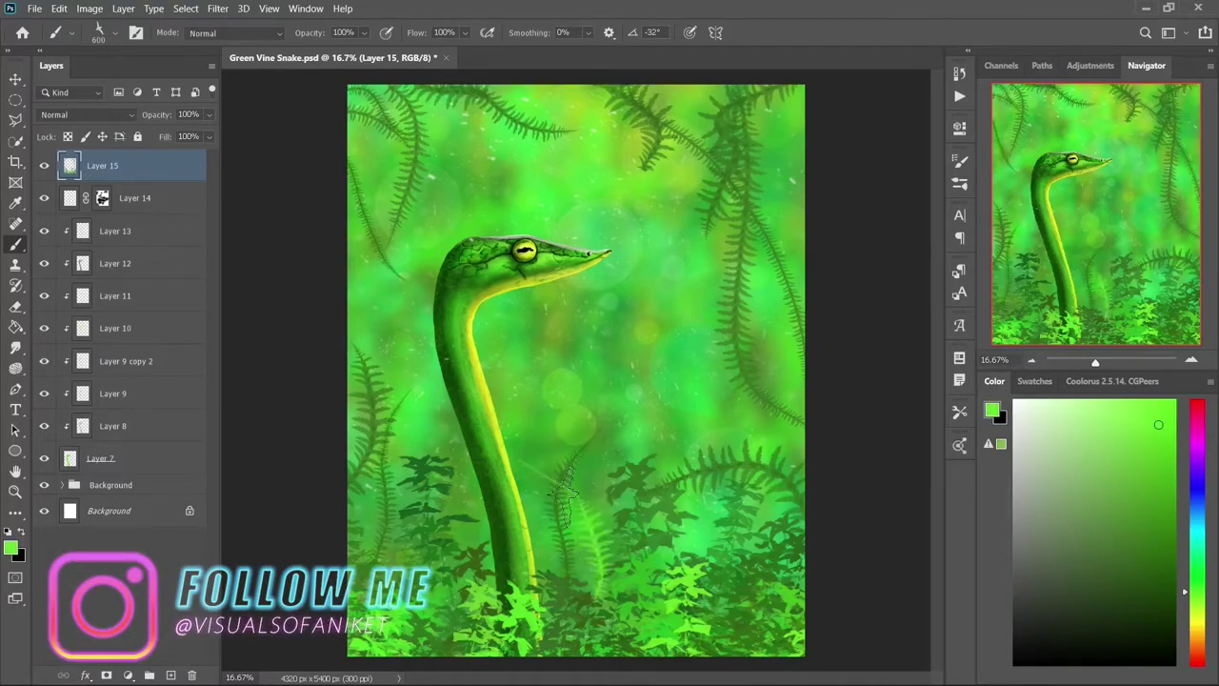
Step: Blur the fern layer and mask out the dark fern along the canvas top
key(ctrl+alt+f)
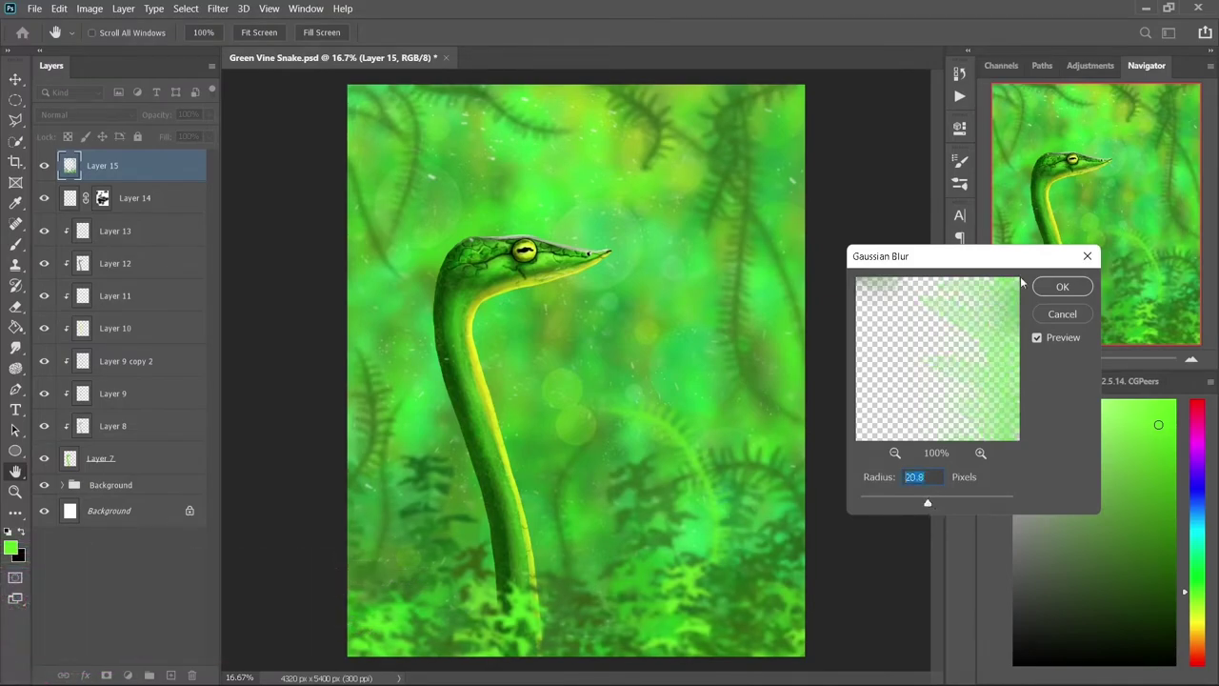
key(Return)
click(106, 676)
key(b)
right_click(610, 205)
double_click(756, 310)
mouse_move(654, 232)
mouse_down()
mouse_move(655, 118)
mouse_move(429, 124)
mouse_move(352, 204)
mouse_up()
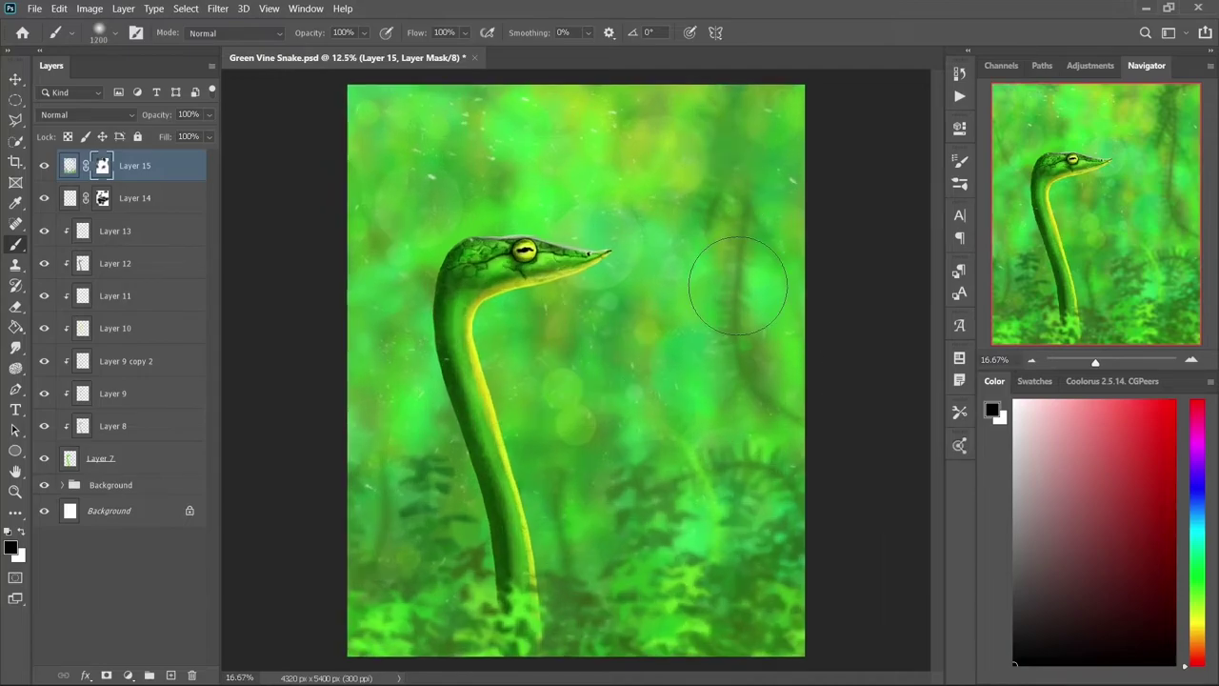
key(bracketright)
key(bracketright)
key(bracketright)
key(ctrl+minus)
Step: Add a green Multiply glaze layer in the Background group, erased near the snake's head
click(61, 485)
click(115, 510)
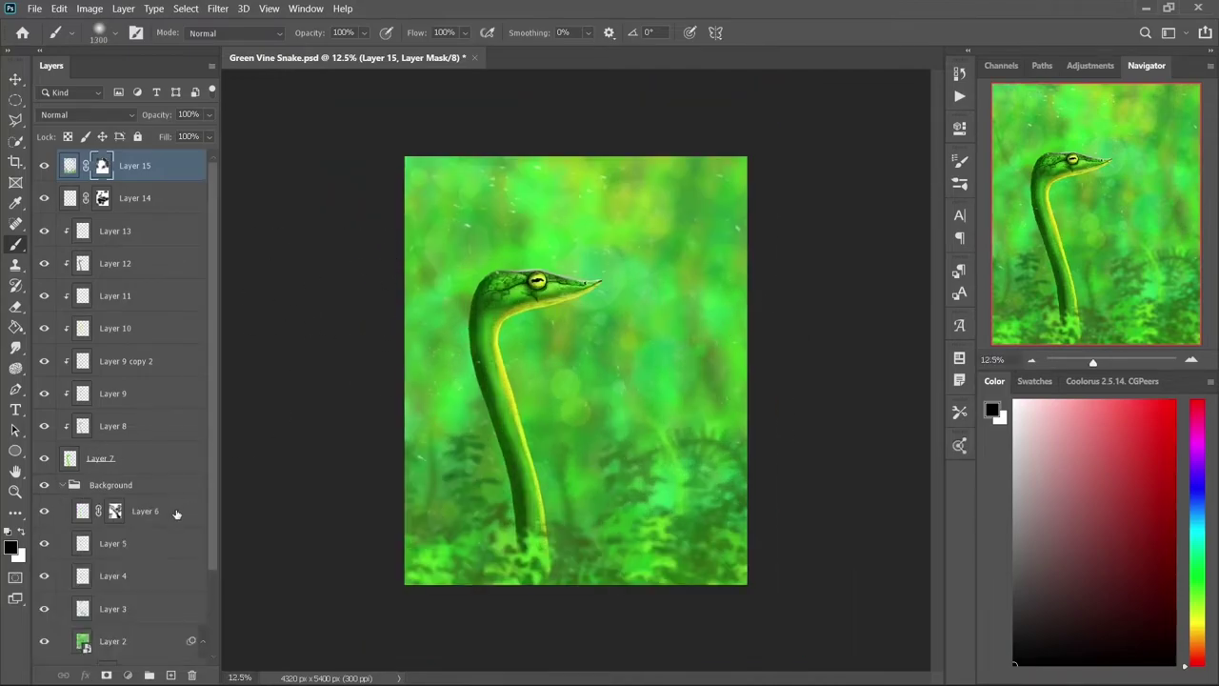
key(ctrl+shift+alt+n)
key(shift+alt+m)
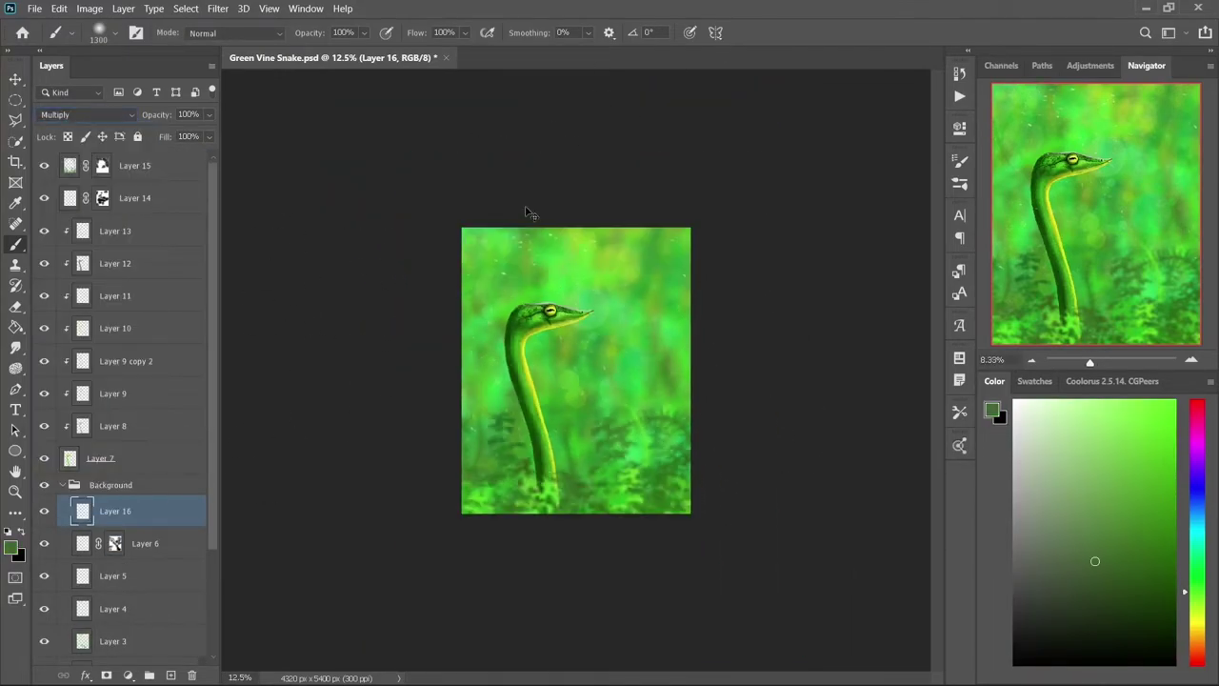
key(bracketright)
key(bracketright)
key(bracketright)
drag(515, 218, 571, 420)
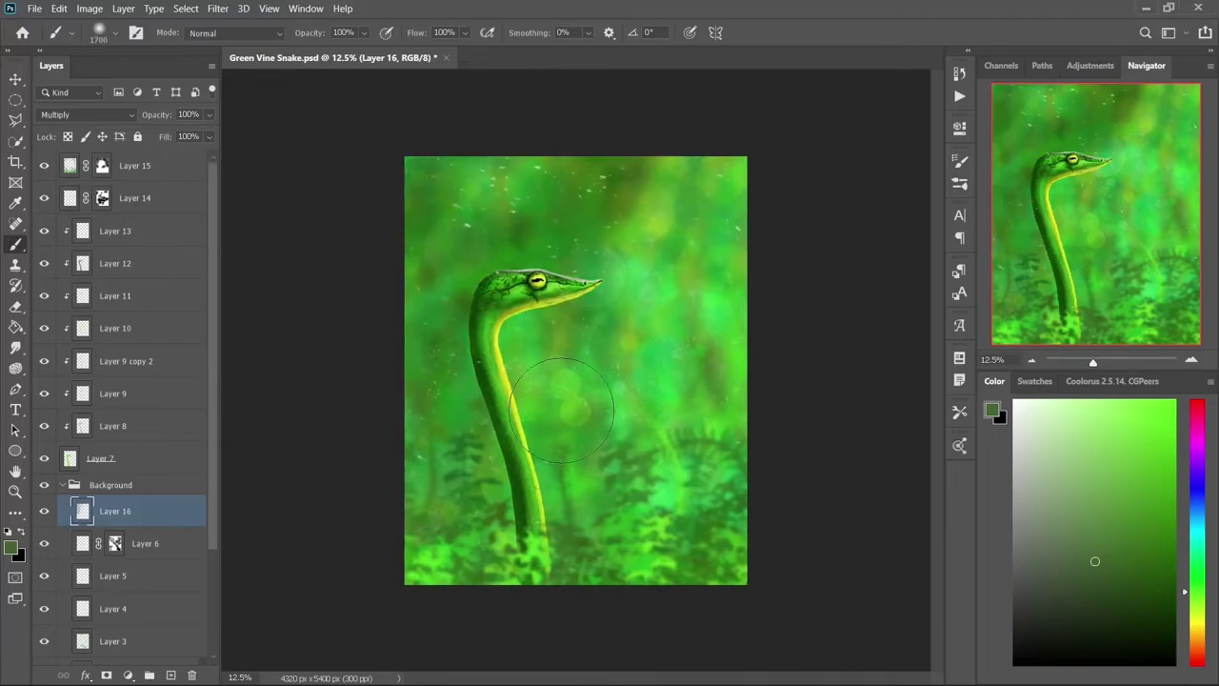
key(e)
drag(623, 270, 644, 321)
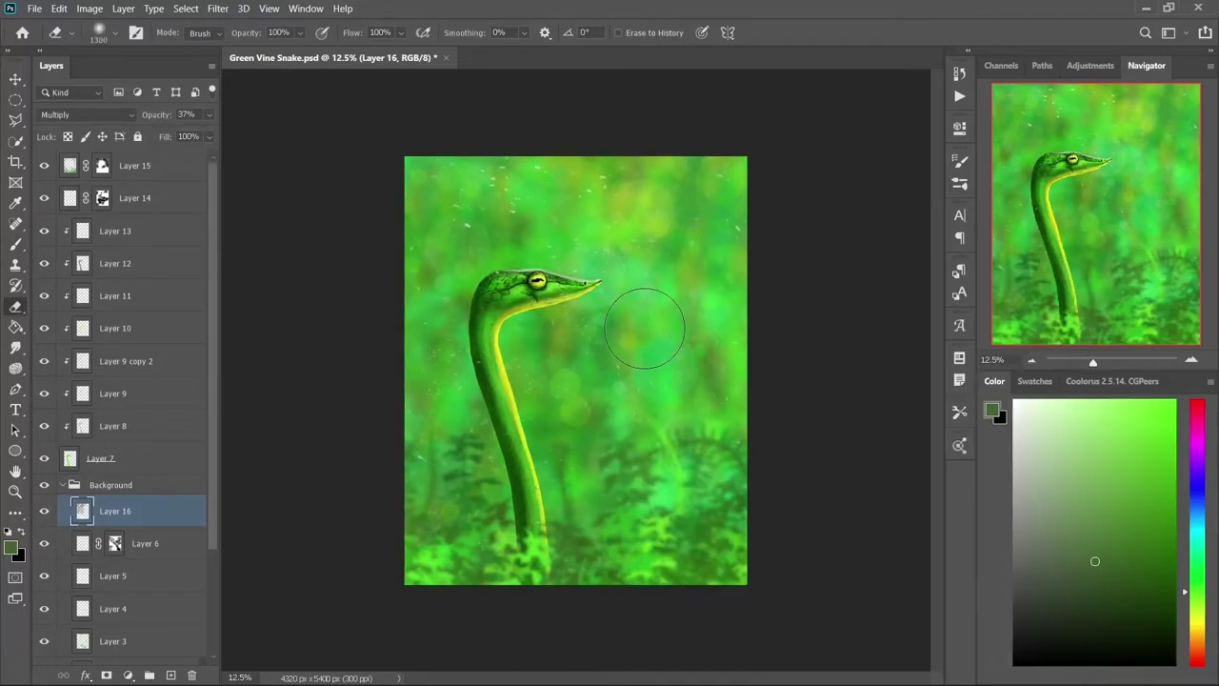
Step: Create Layer 17 for the light rays and bring up the brush presets
key(ctrl+shift+alt+n)
key(b)
right_click(530, 234)
Step: Stamp yellow Rays 1 light rays beside the snake's head, enlarge them, and blend as Overlay at 63%
click(574, 492)
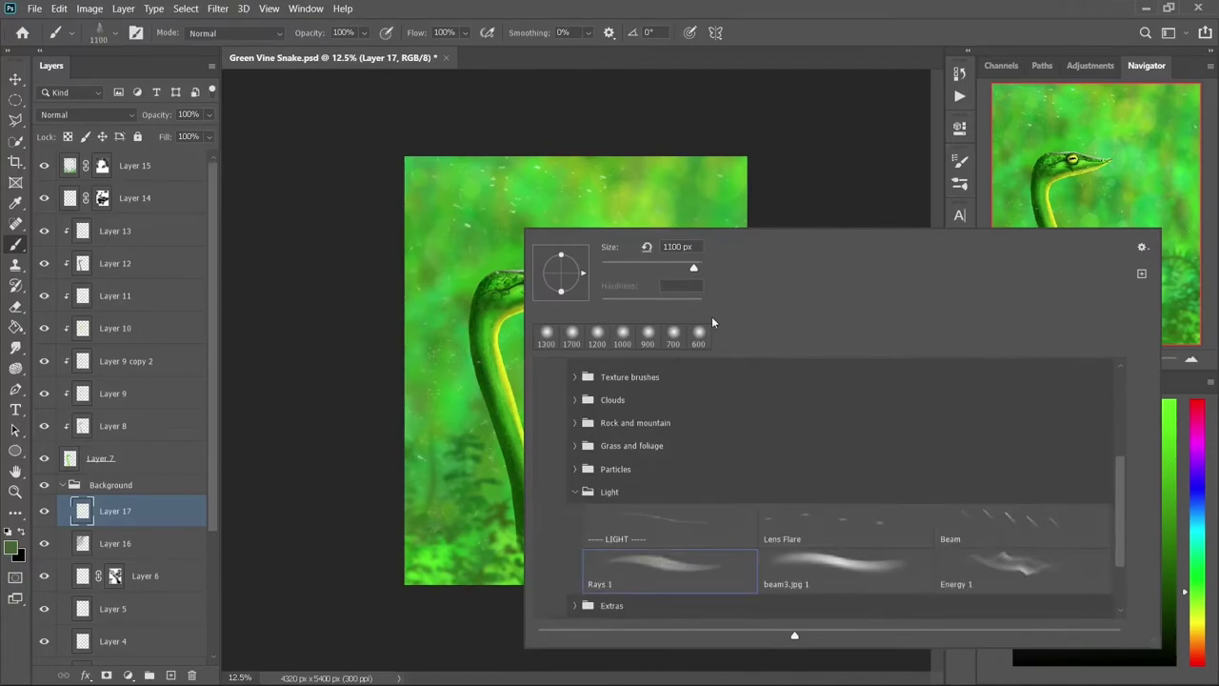
click(619, 568)
key(Return)
click(657, 243)
key(ctrl+t)
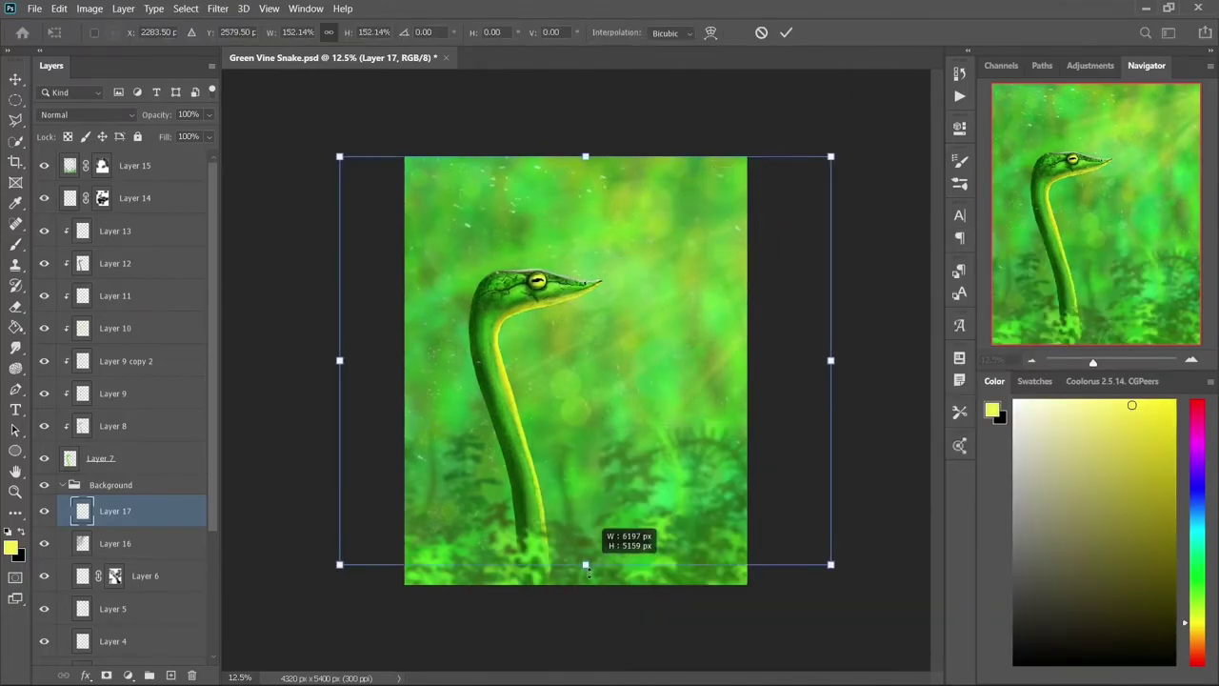
drag(585, 515, 700, 419)
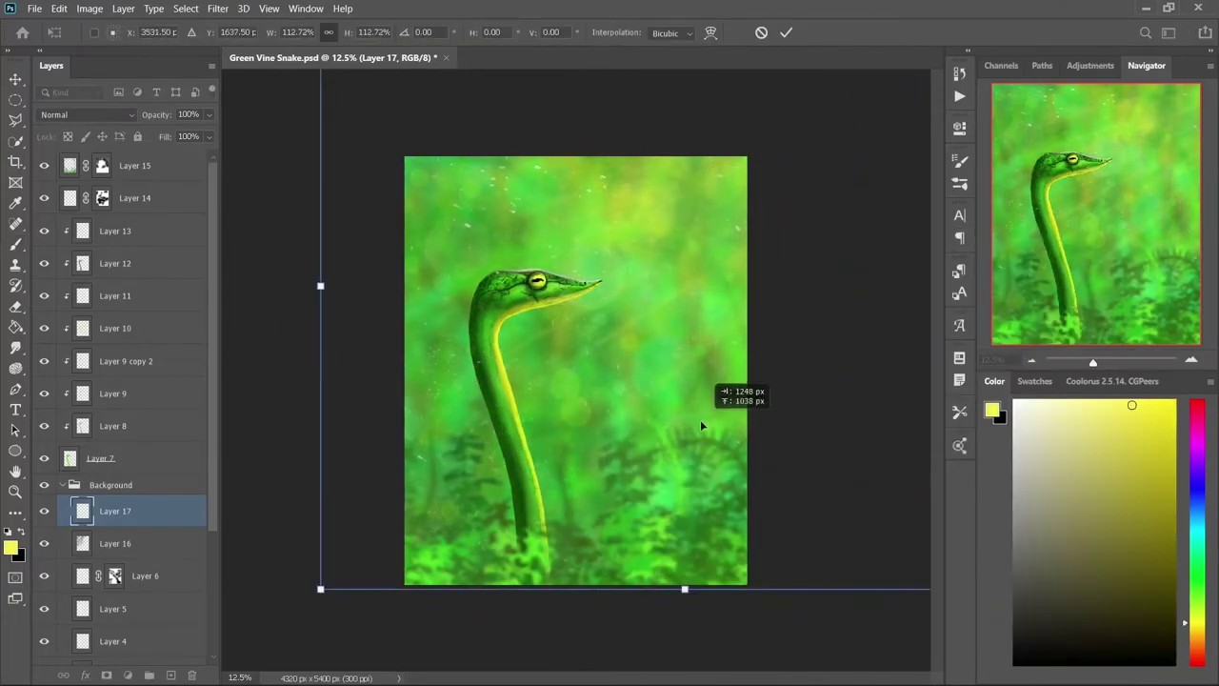
click(786, 33)
right_click(631, 381)
double_click(631, 381)
click(86, 114)
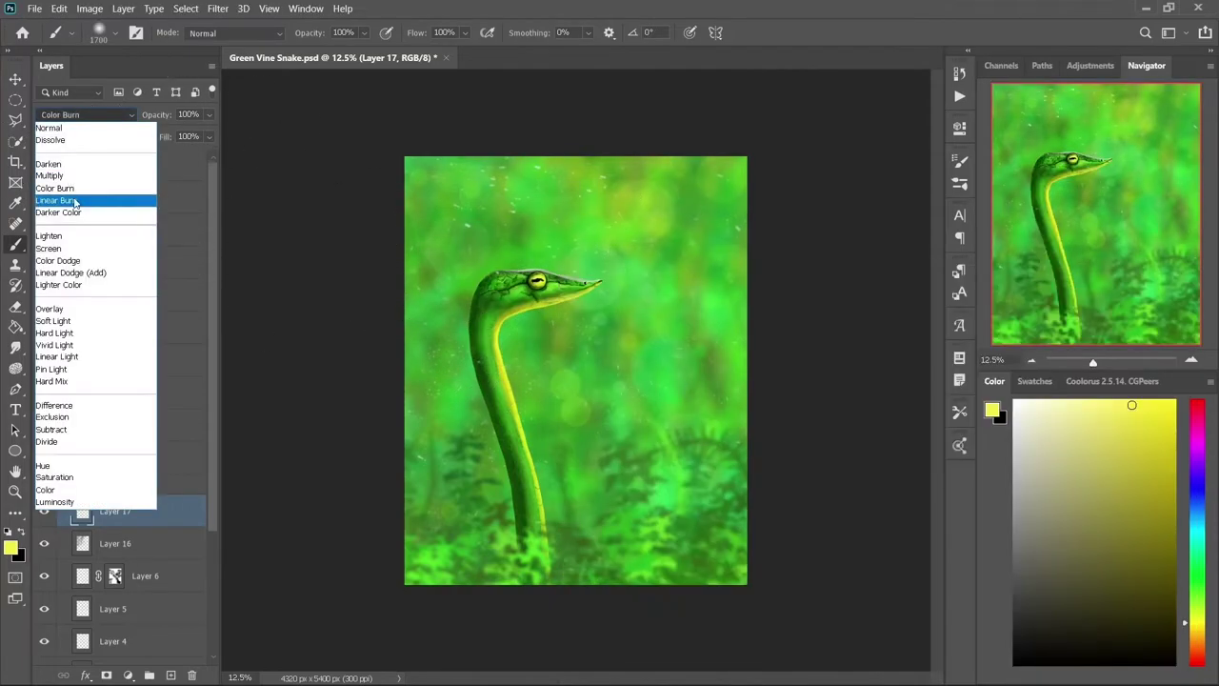
click(73, 311)
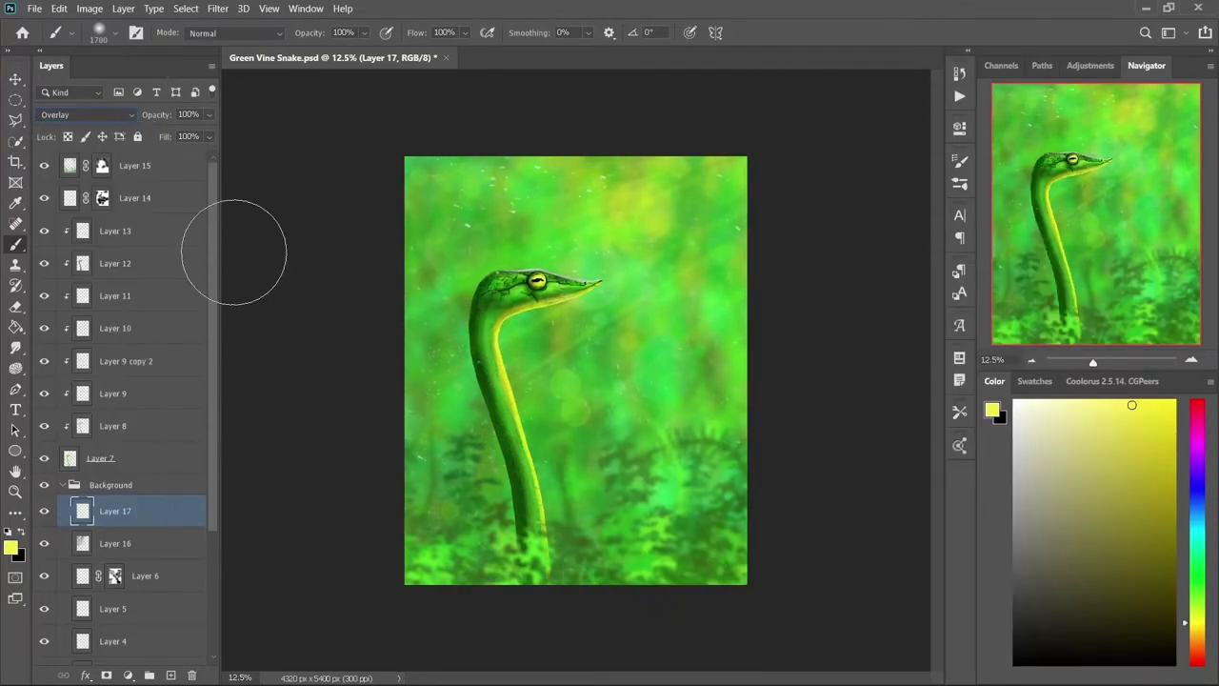
drag(208, 115, 184, 131)
Step: Group Layers 7 through 13 and name the group Vine Snake
click(63, 485)
click(135, 453)
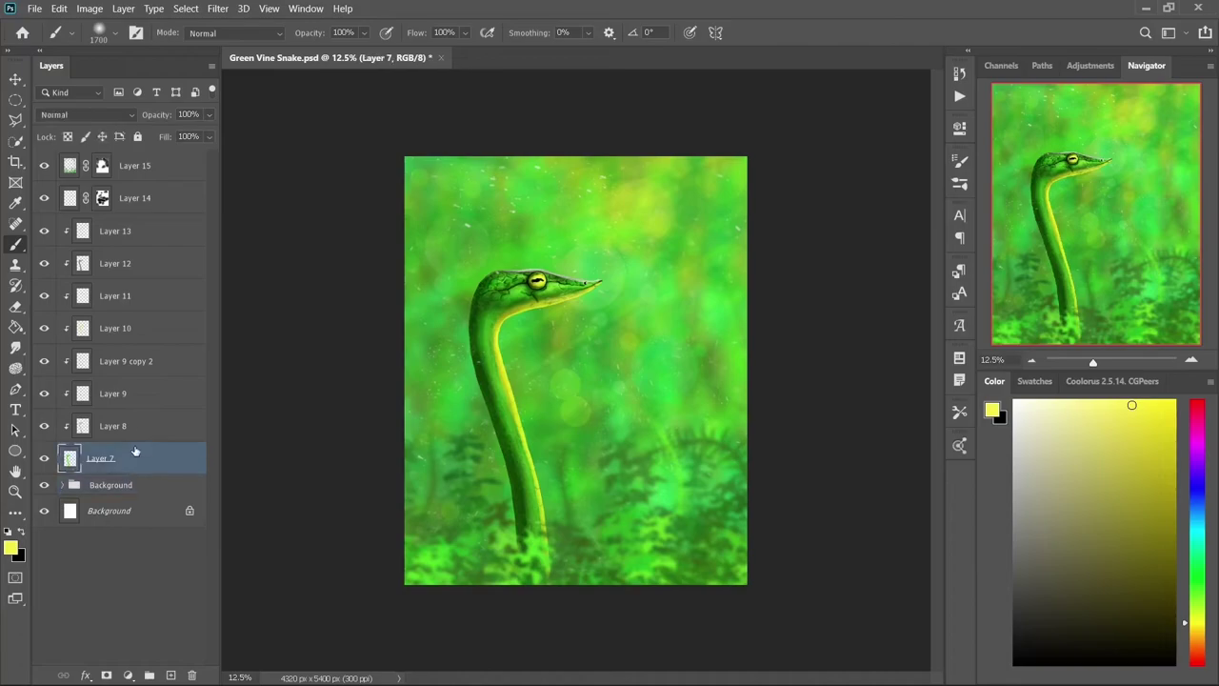
shift+click(139, 234)
key(ctrl+g)
double_click(103, 224)
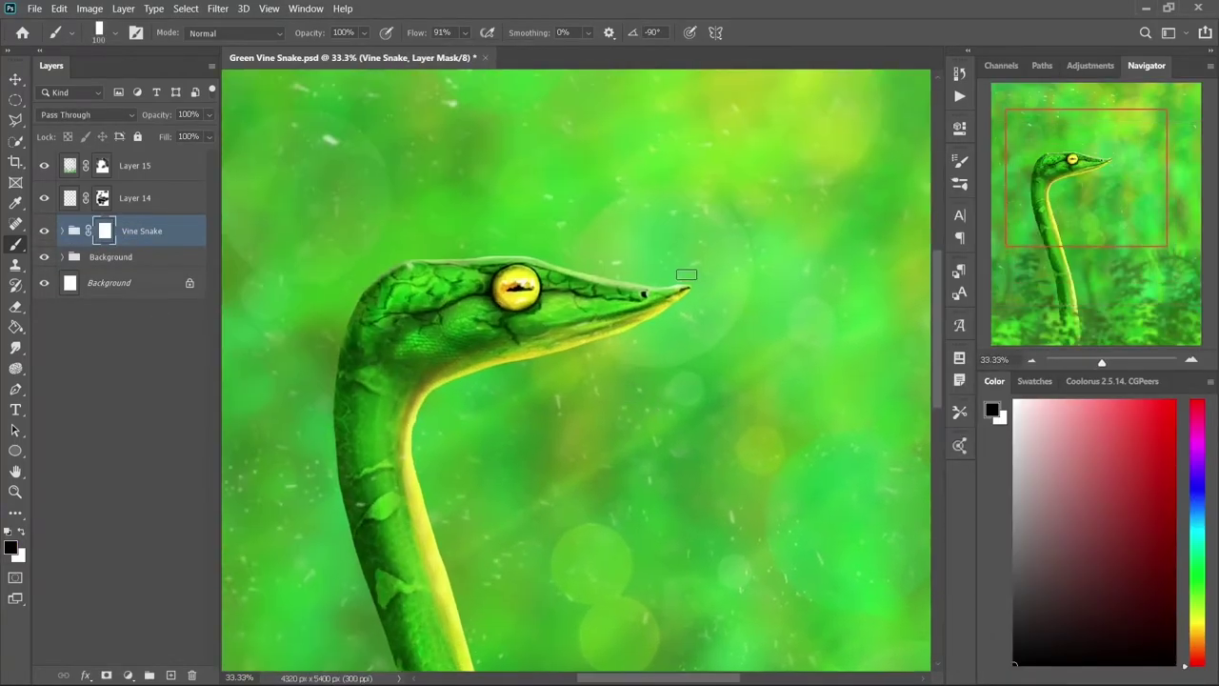
Step: Zoom in on the snake's head and neck, shrink the brush, and scroll the view
key(ctrl+plus)
key(bracketleft)
key(bracketleft)
key(bracketleft)
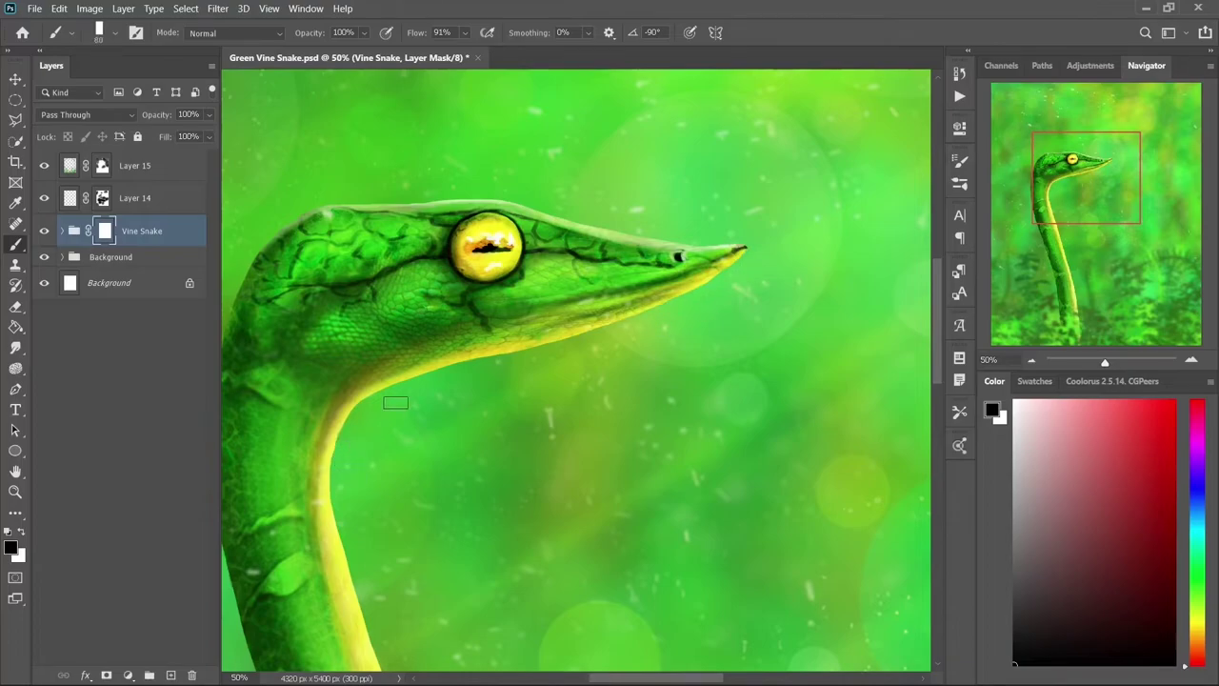
drag(395, 402, 568, 376)
scroll(583, 506, down, 3)
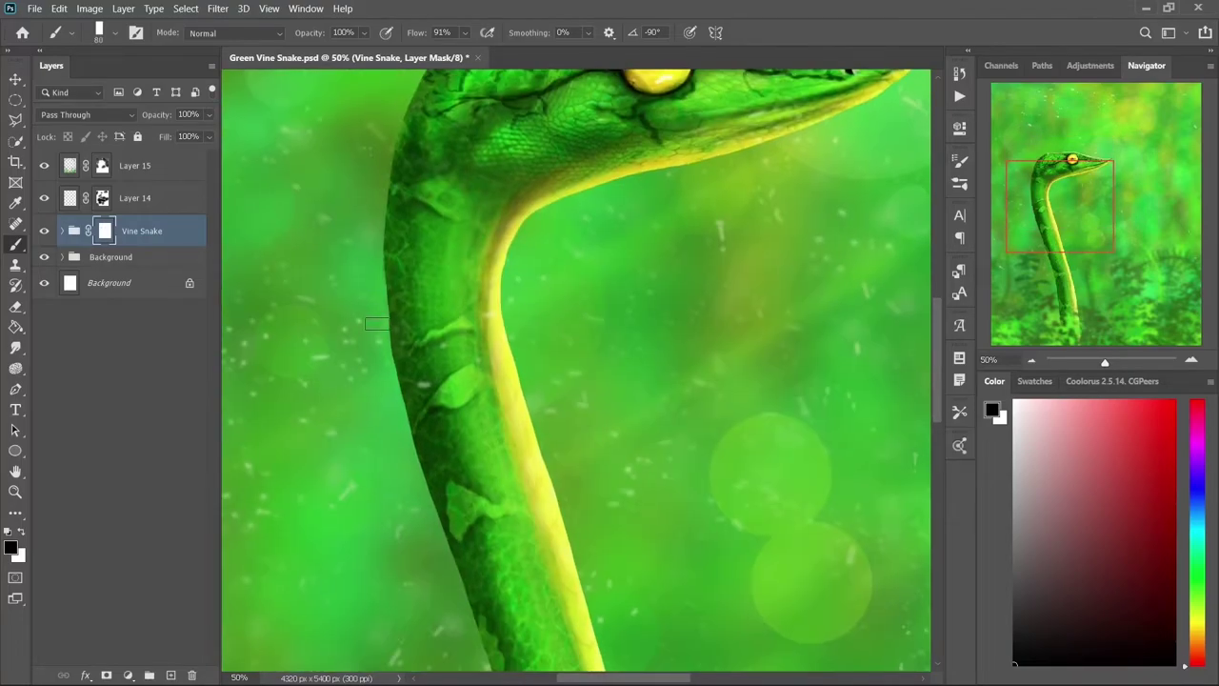
scroll(376, 323, down, 2)
scroll(632, 348, down, 1)
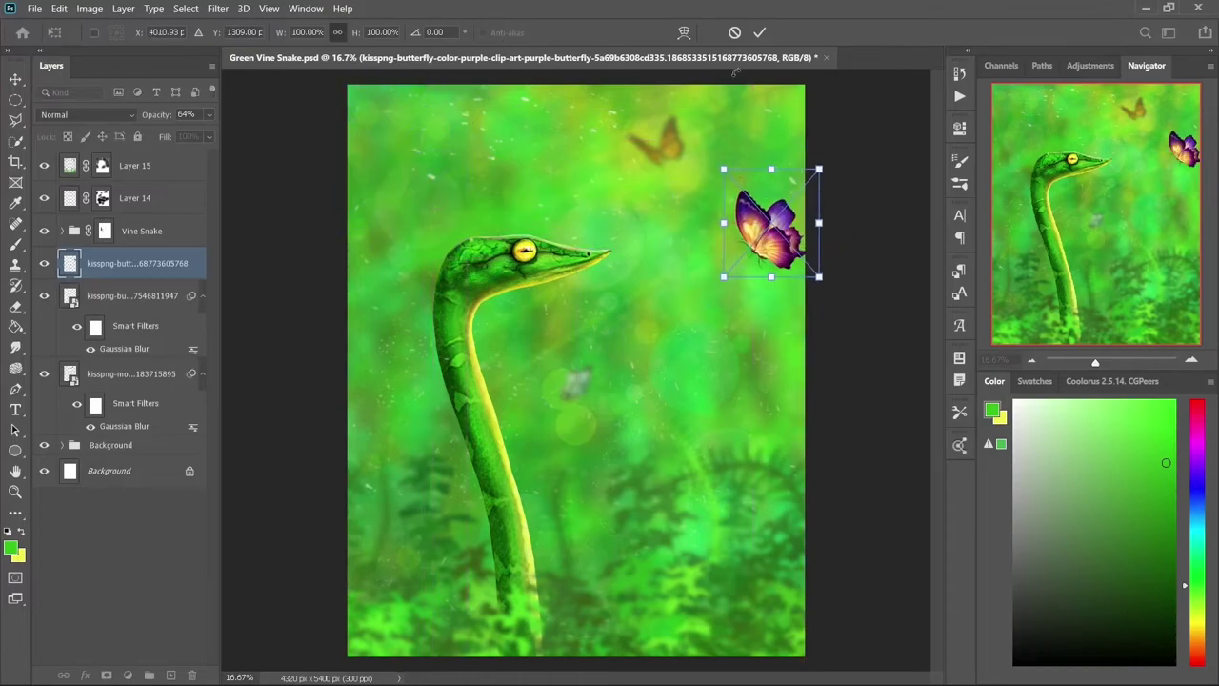
Step: Blur the purple butterfly more heavily, move it top-left, and set opacity to 65%
drag(930, 502, 941, 502)
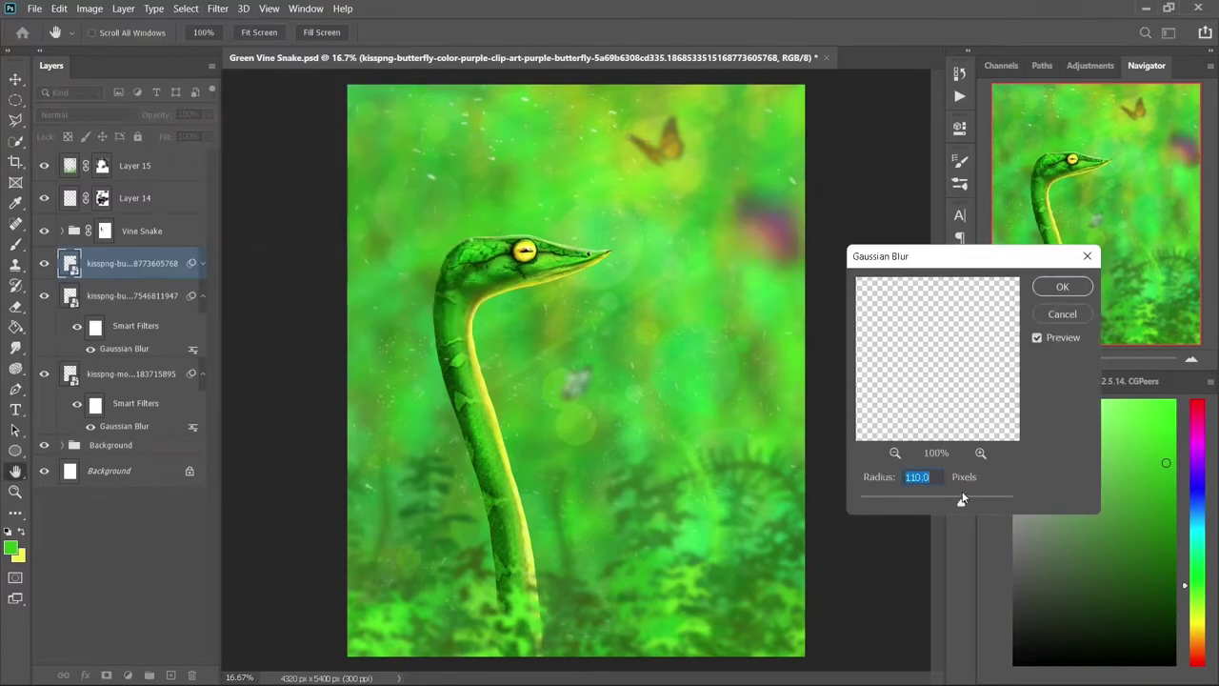
click(1059, 290)
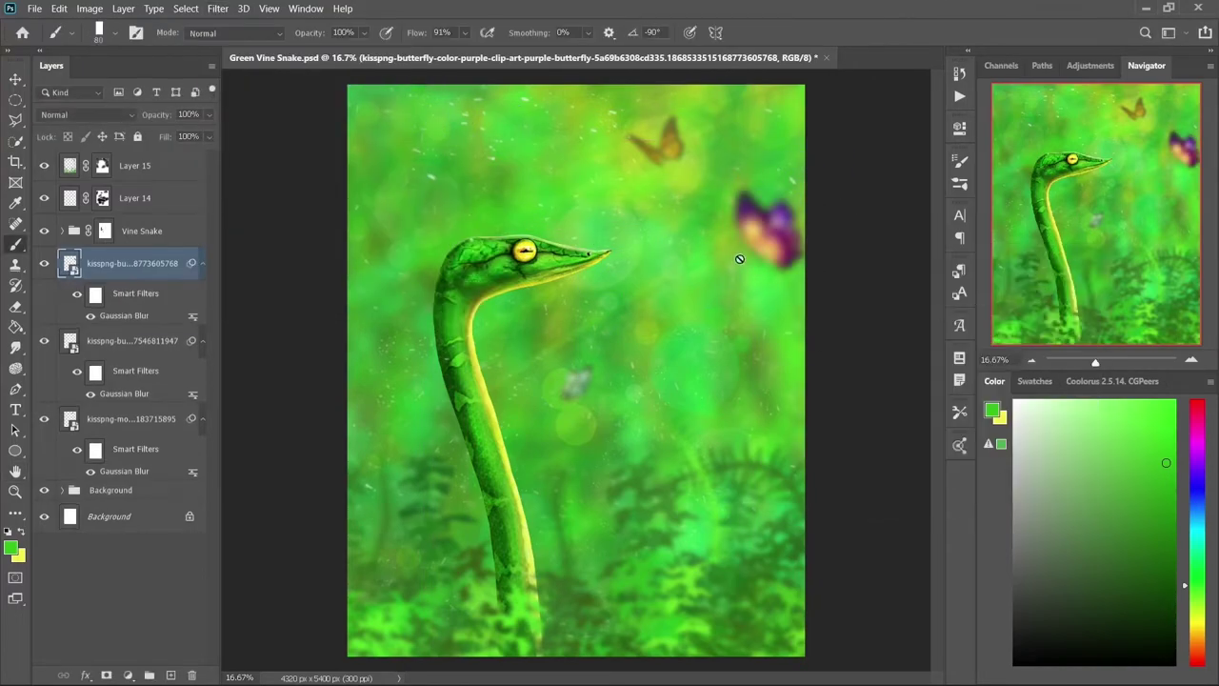
drag(766, 224, 405, 128)
key(6)
key(5)
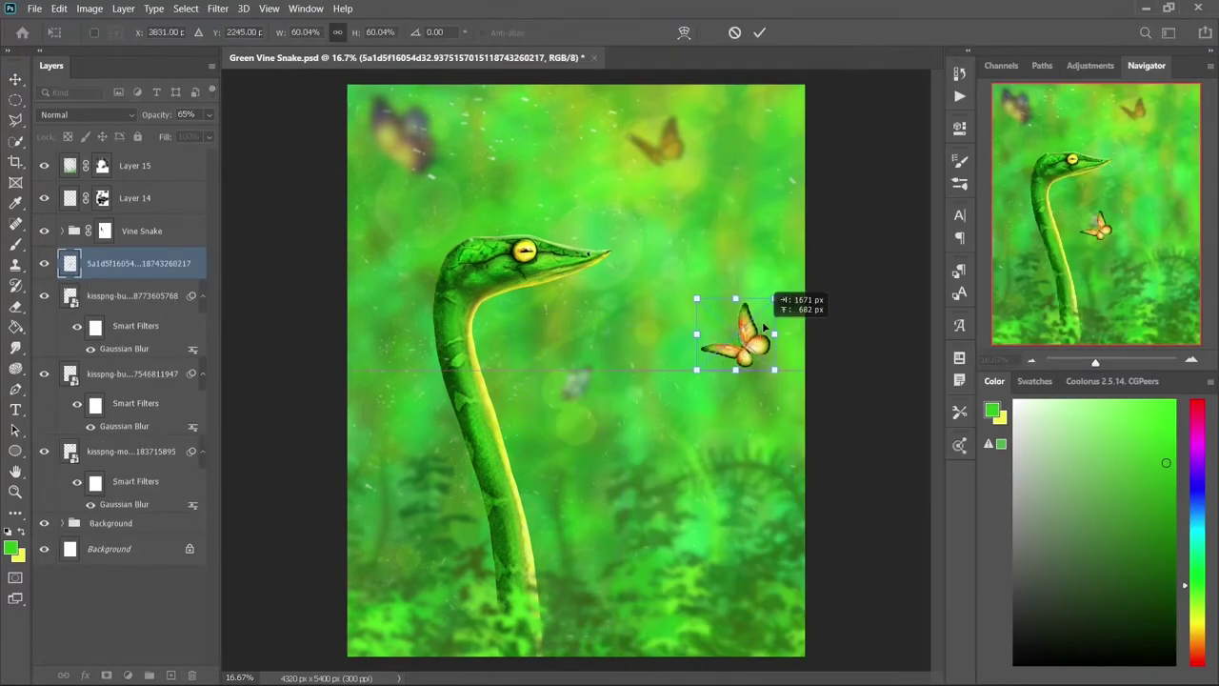
Step: Place the orange butterfly on the right side and give it a 40.1 px Gaussian Blur
drag(765, 328, 781, 276)
click(759, 33)
click(217, 9)
click(124, 225)
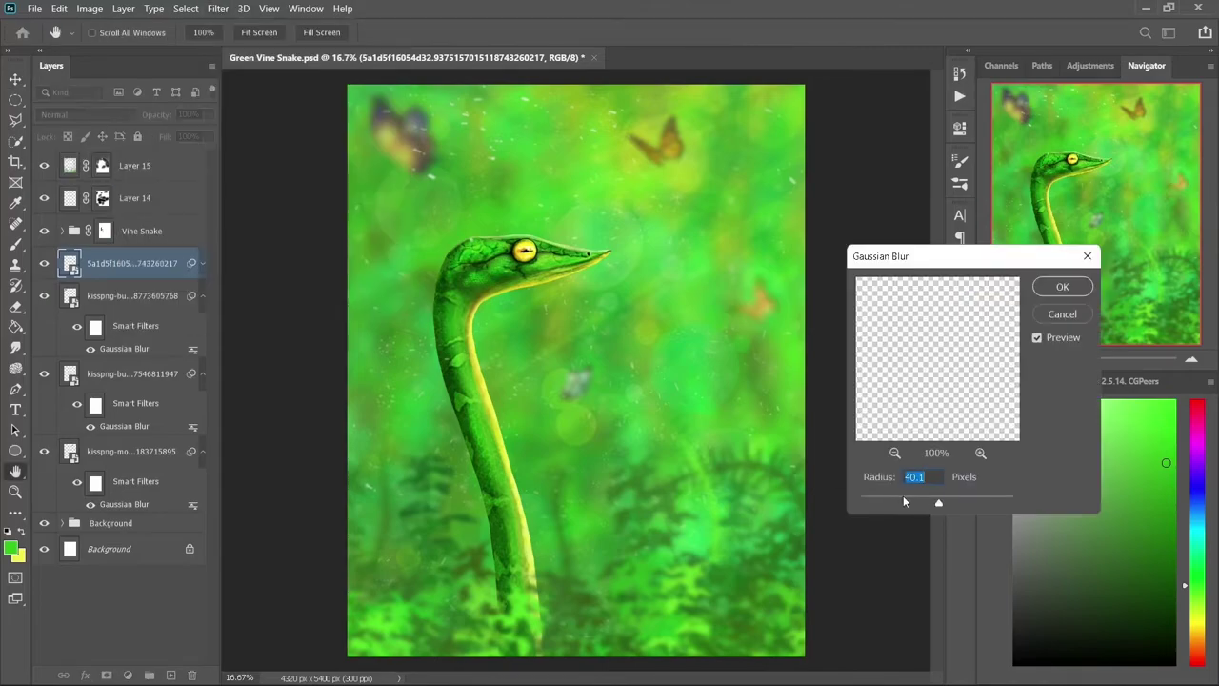
click(1063, 287)
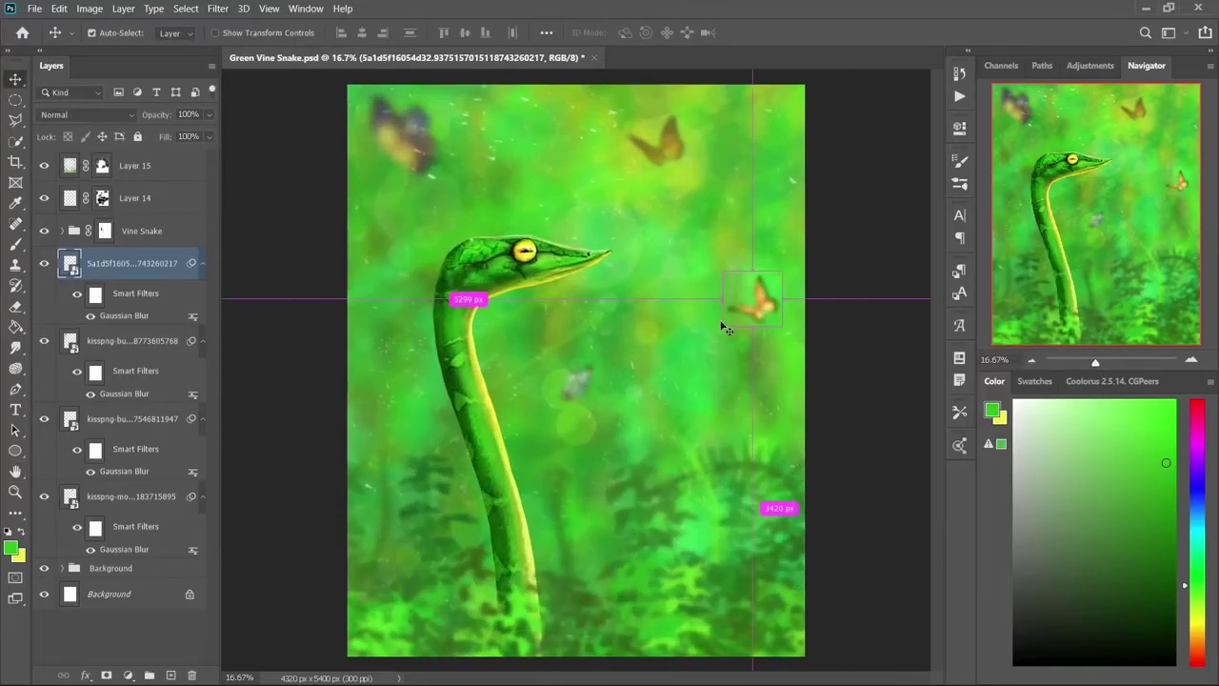
Step: Duplicate the orange butterfly at 22% size near the right edge and nudge the monarch
key(ctrl+j)
key(ctrl+t)
double_click(565, 540)
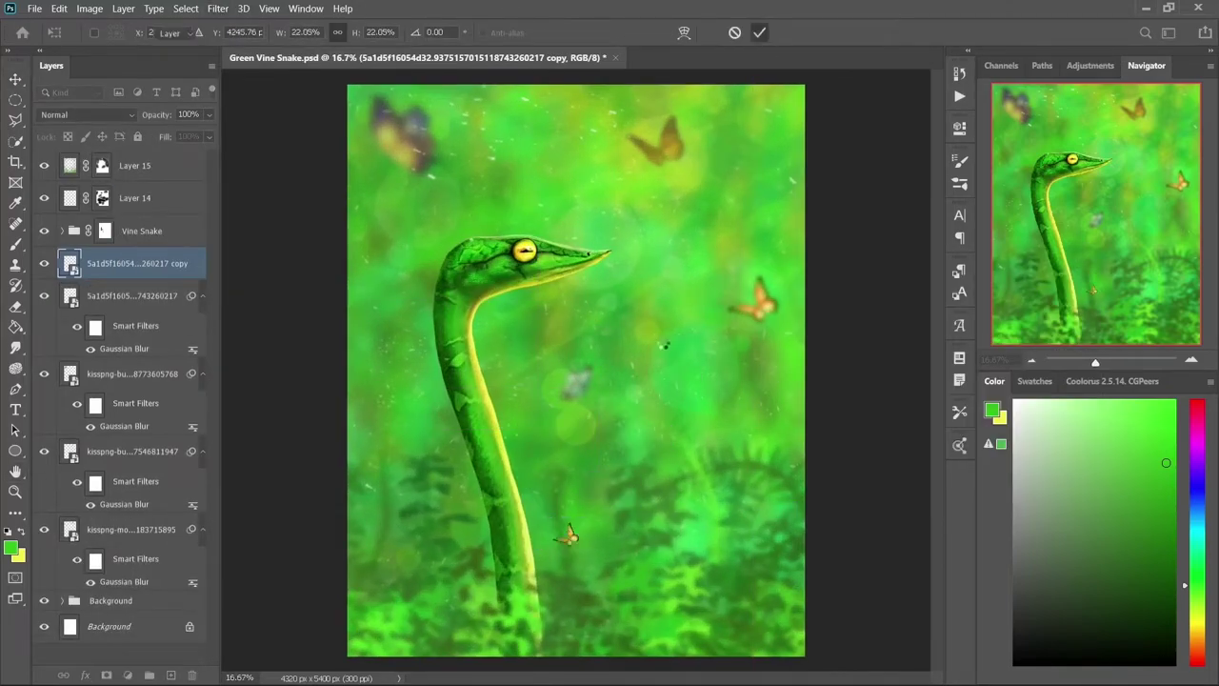
drag(819, 296, 852, 307)
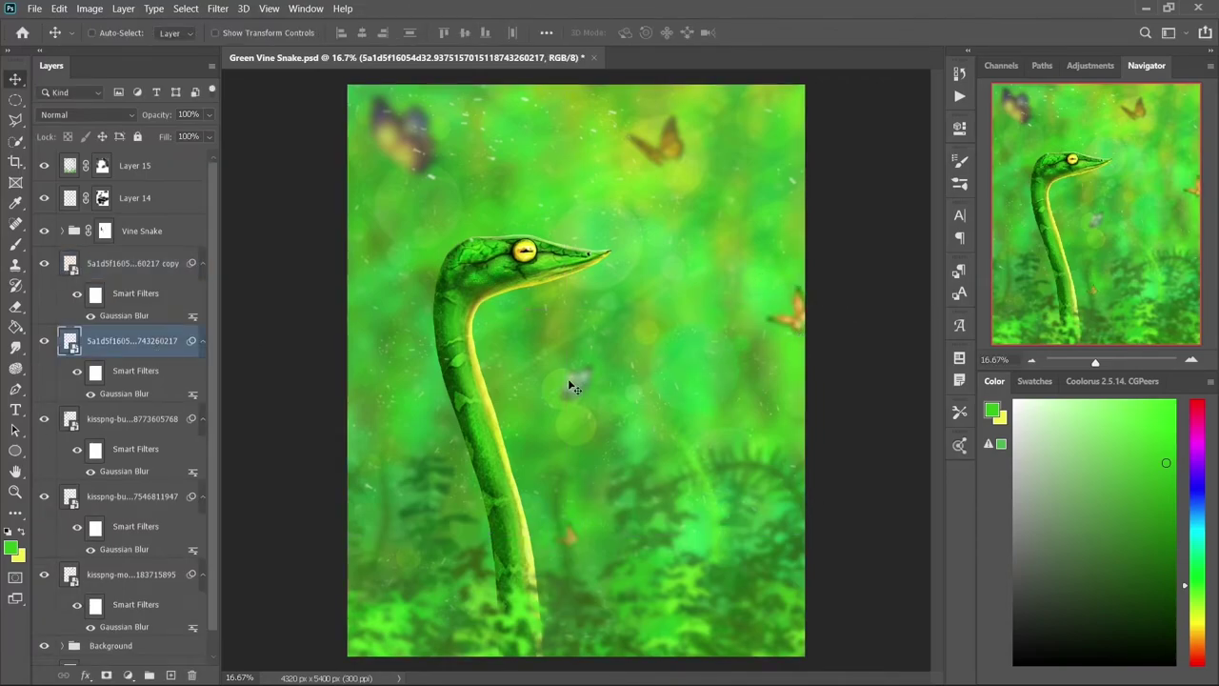
click(440, 405)
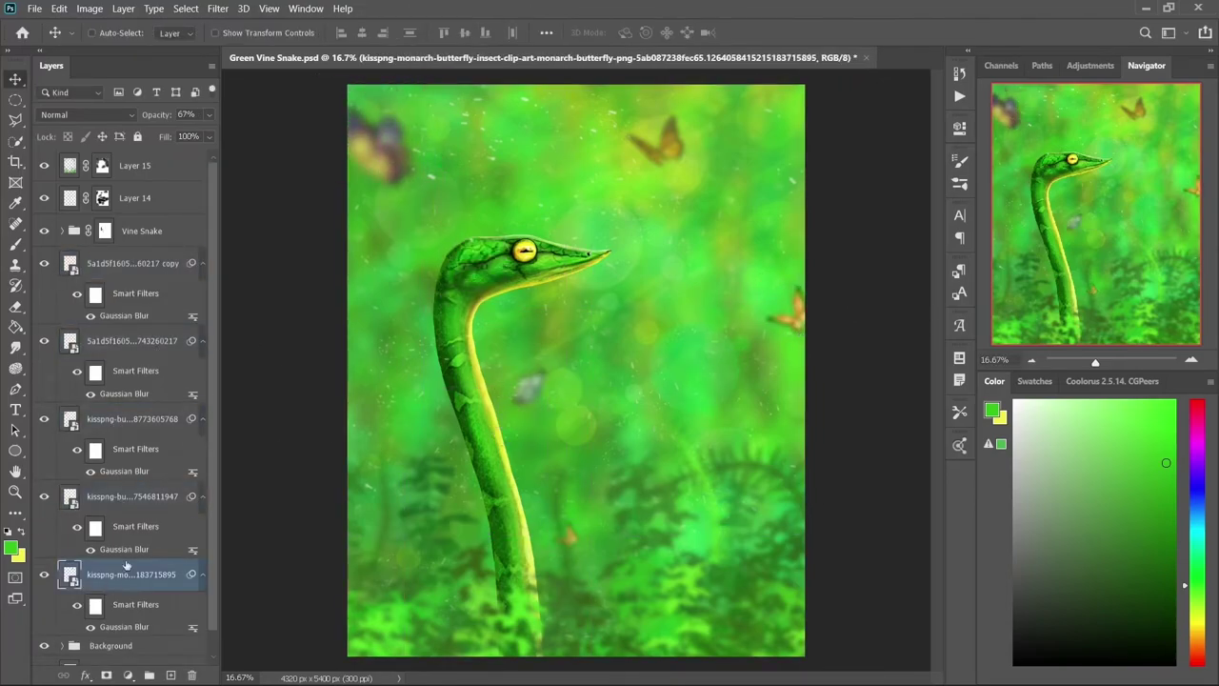
drag(666, 141, 657, 156)
Step: Group the five butterfly layers and name the group butterfly
key(ctrl+minus)
key(alt+shift+bracketright)
key(alt+shift+bracketright)
key(alt+shift+bracketright)
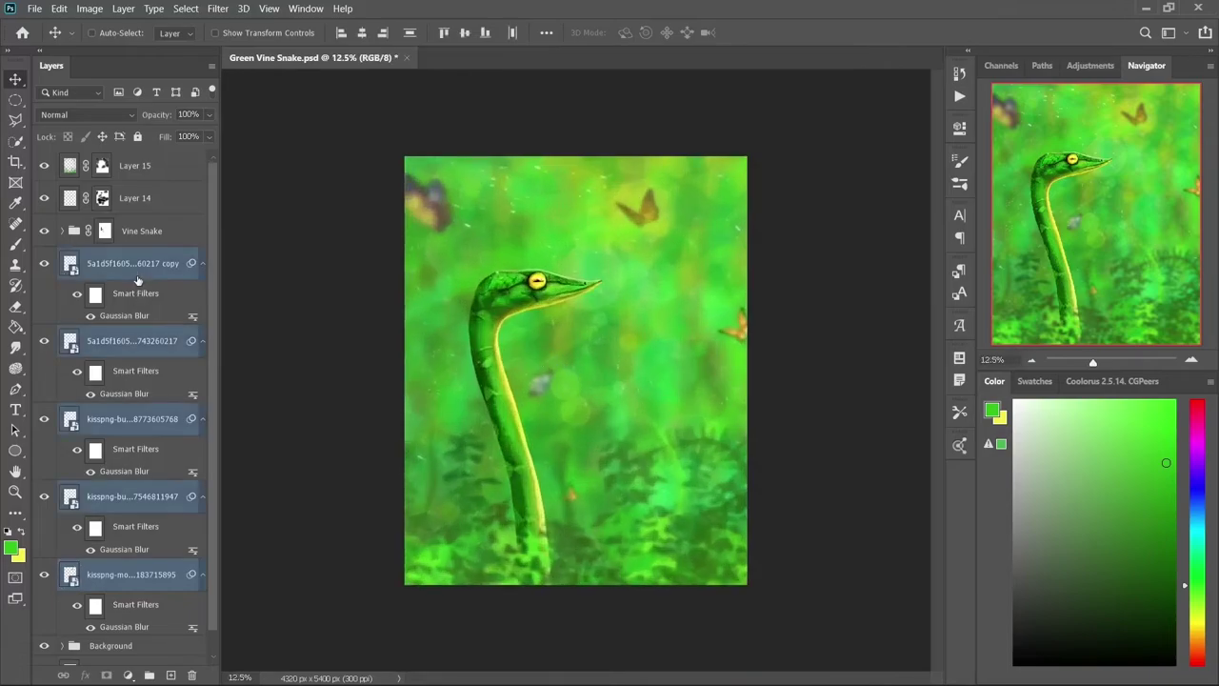
key(ctrl+g)
double_click(103, 256)
text(butterfly)
Step: Stamp dark-green foliage near the bottom on a new layer above Layer 15
click(178, 171)
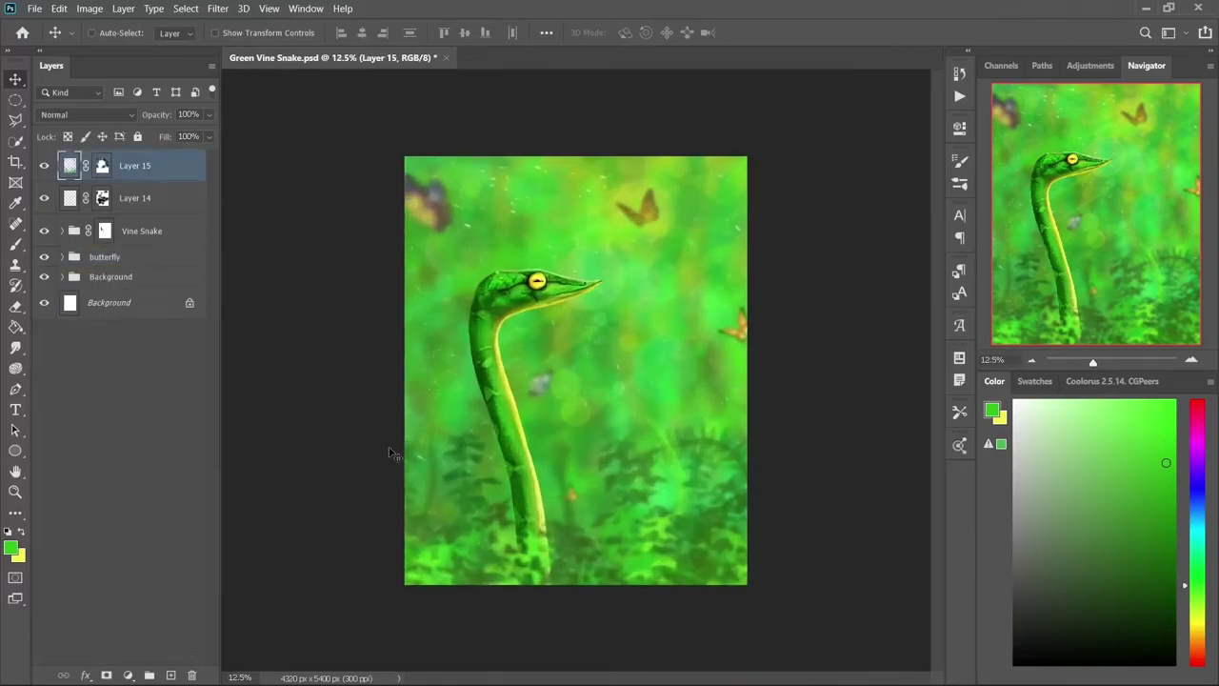
key(ctrl+shift+alt+n)
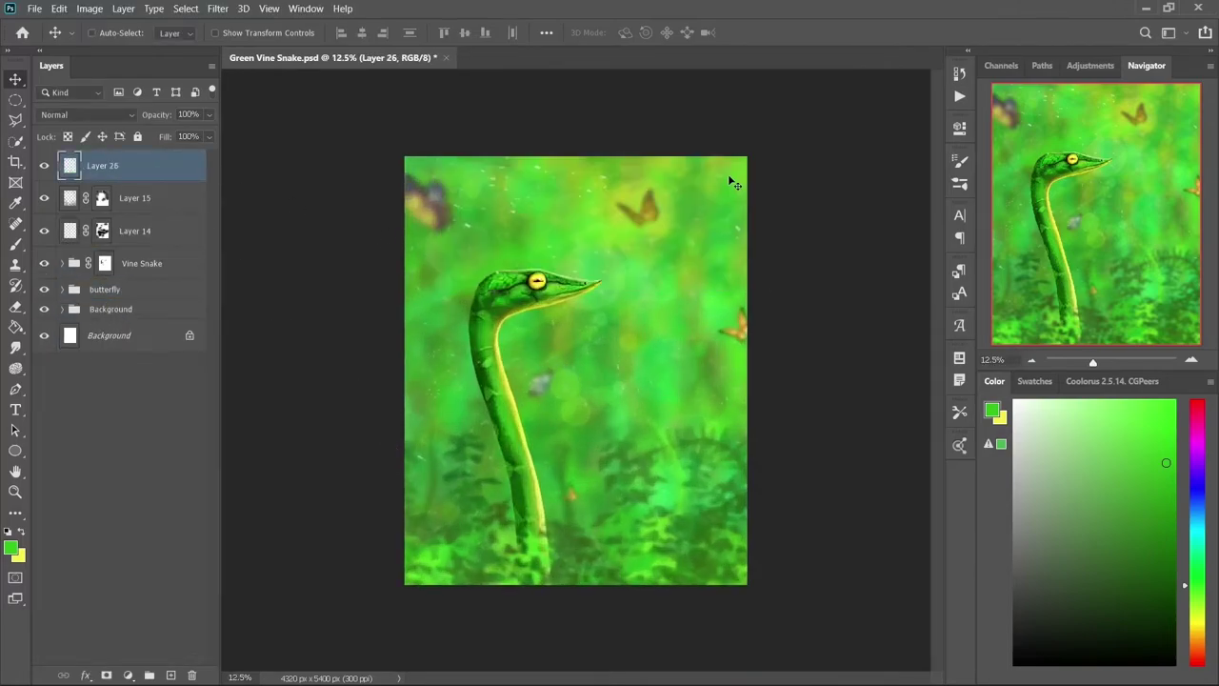
key(b)
right_click(728, 175)
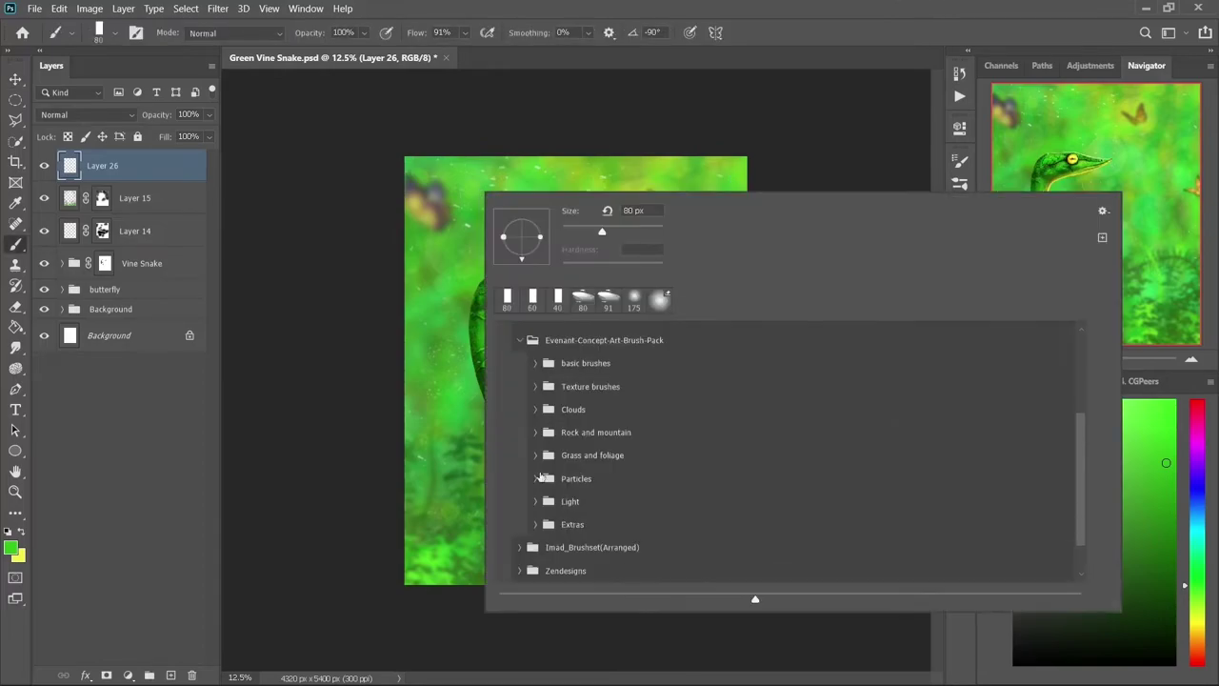
scroll(1079, 476, down, 3)
double_click(619, 395)
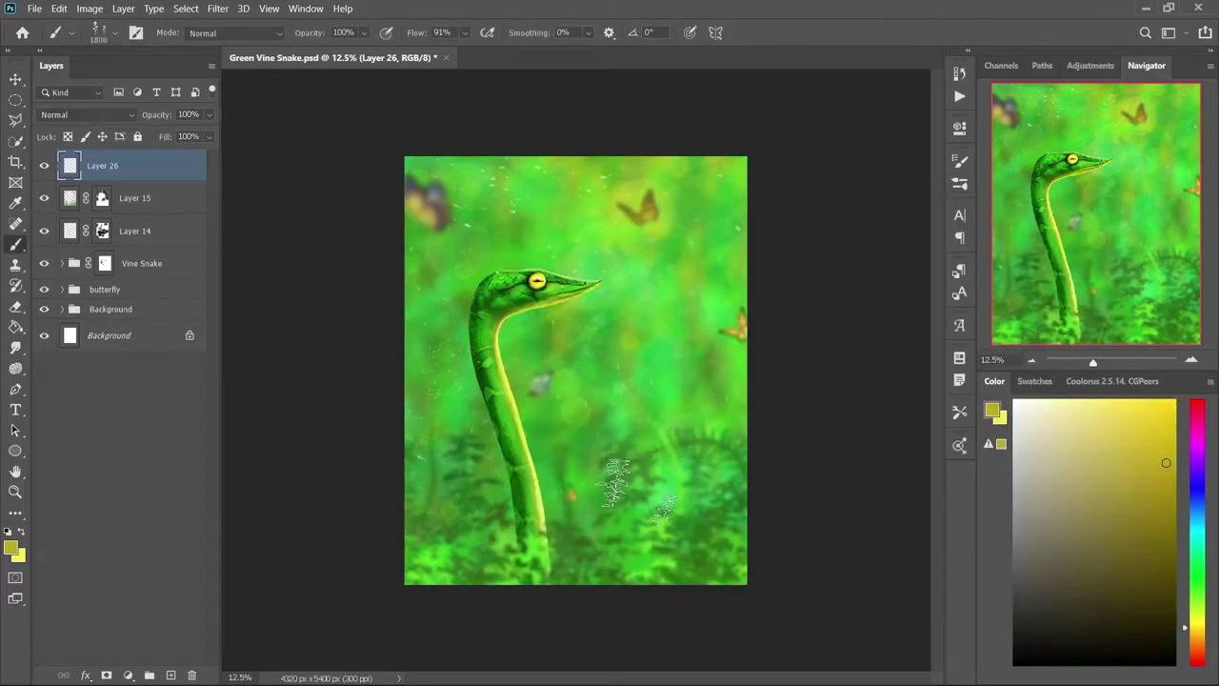
click(1197, 581)
click(1139, 601)
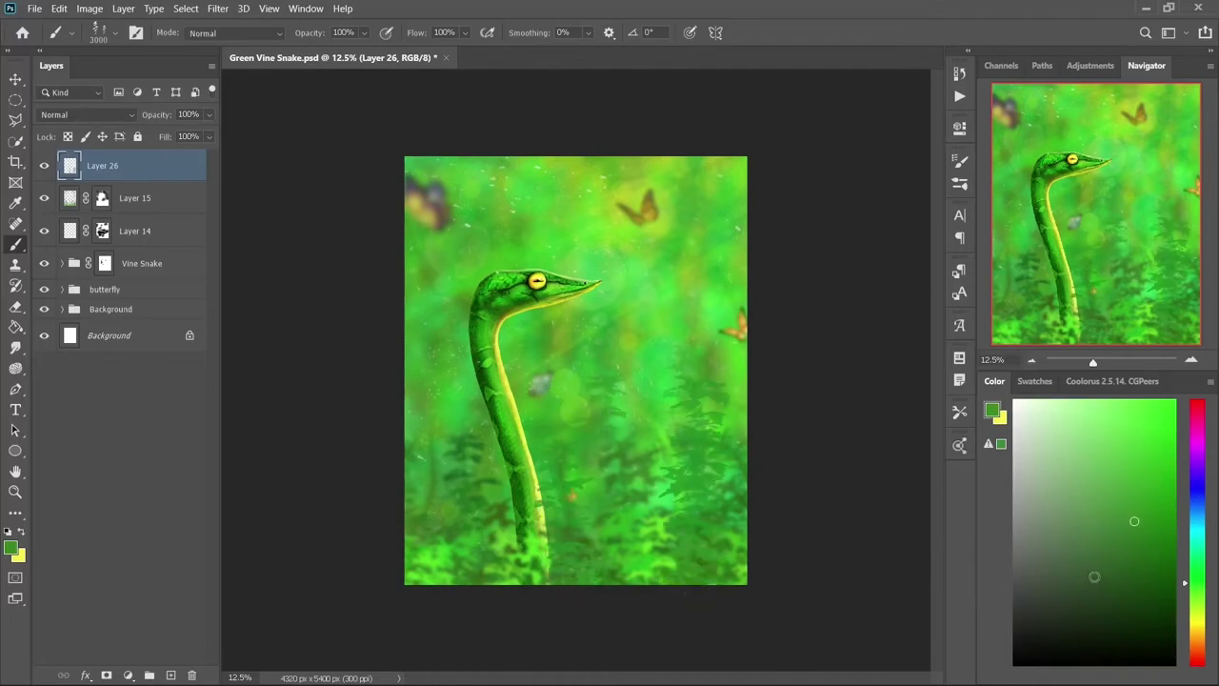
click(667, 476)
click(619, 534)
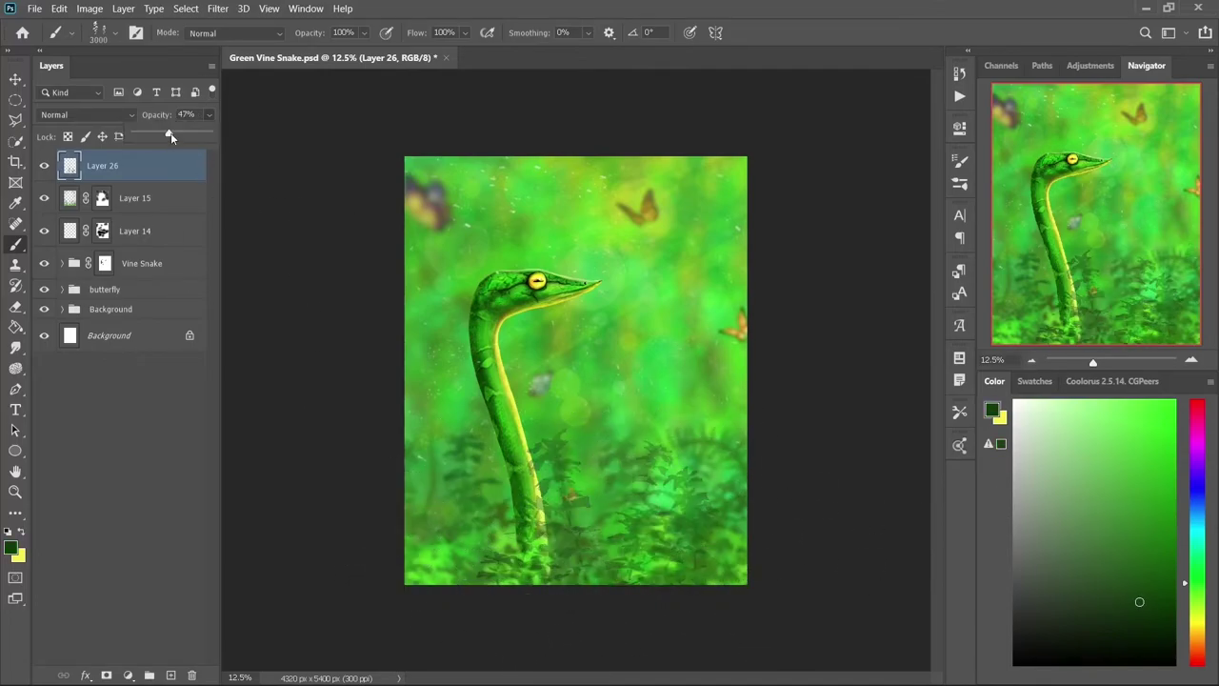
Step: Lower the foliage layer's opacity and apply Gaussian Blur to it
mouse_move(209, 114)
mouse_down()
mouse_move(198, 135)
mouse_move(177, 131)
mouse_up()
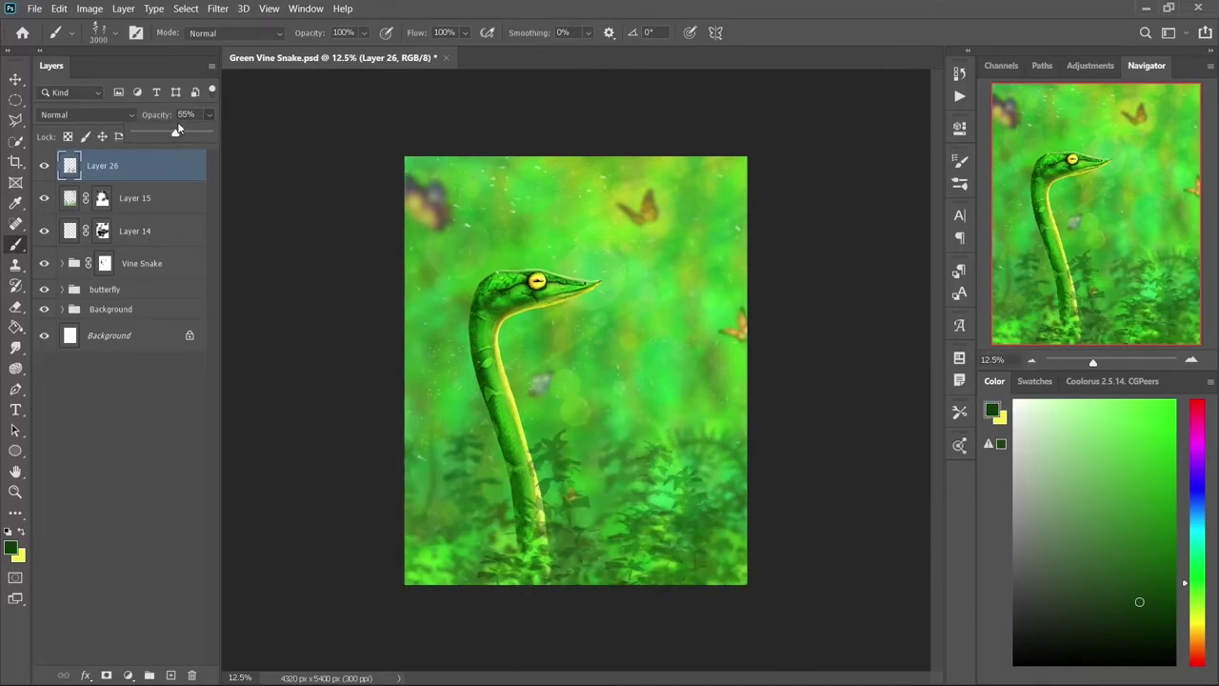
click(217, 9)
click(150, 237)
click(1061, 283)
Step: Position the blurred foliage along the bottom and create a merged visible copy as Layer 27
key(v)
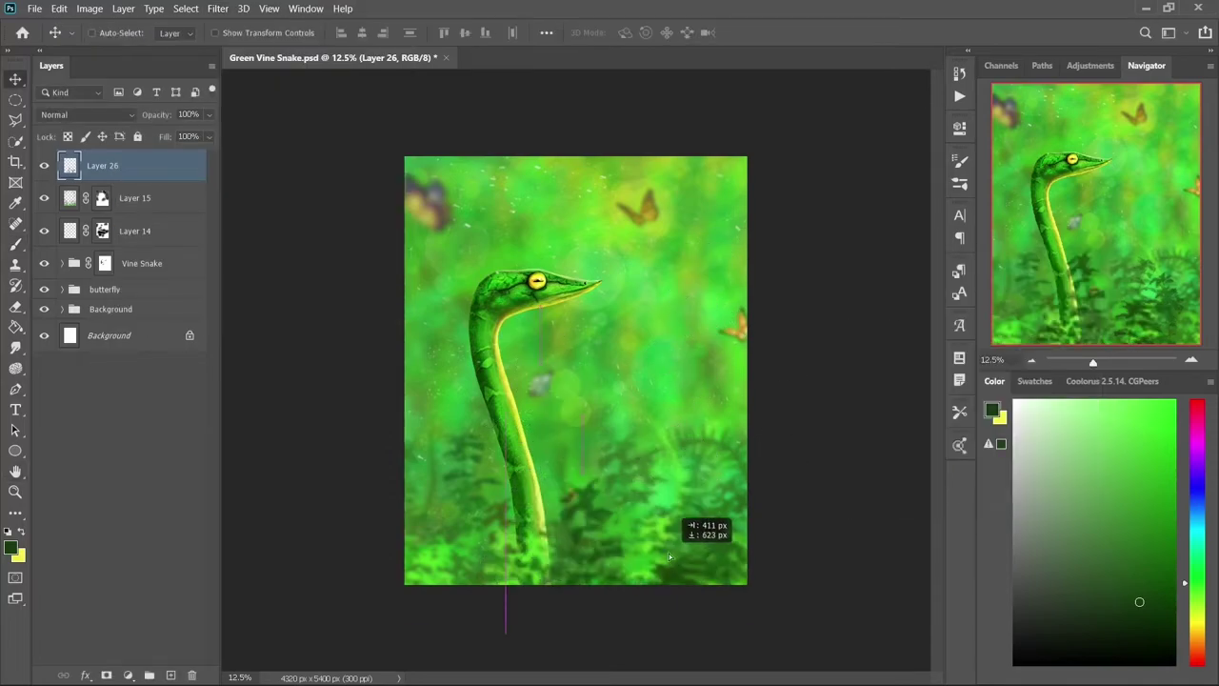
drag(681, 491, 490, 560)
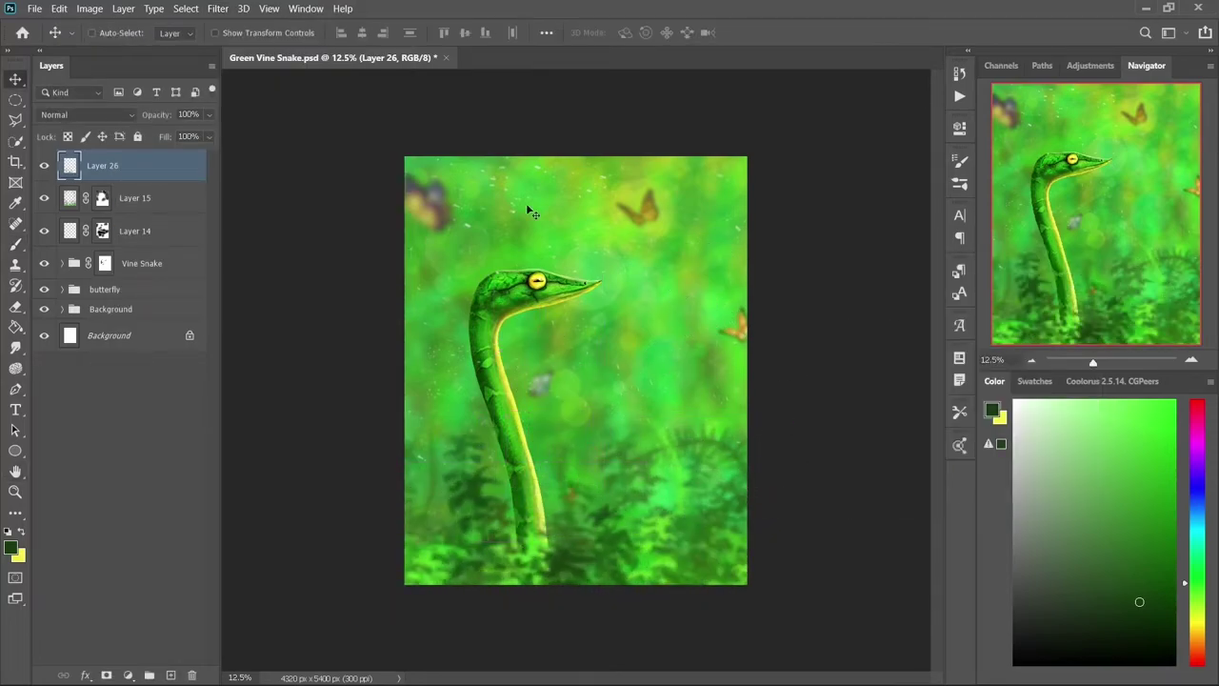
drag(533, 514, 642, 550)
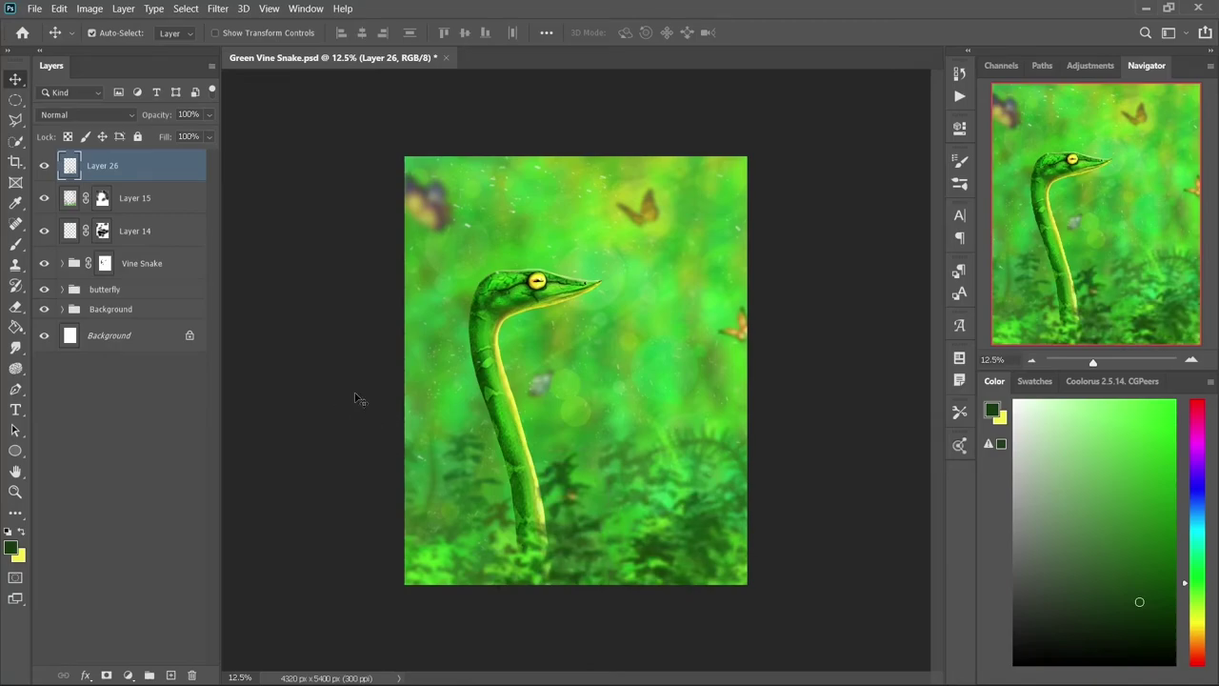
right_click(153, 166)
alt+click(190, 492)
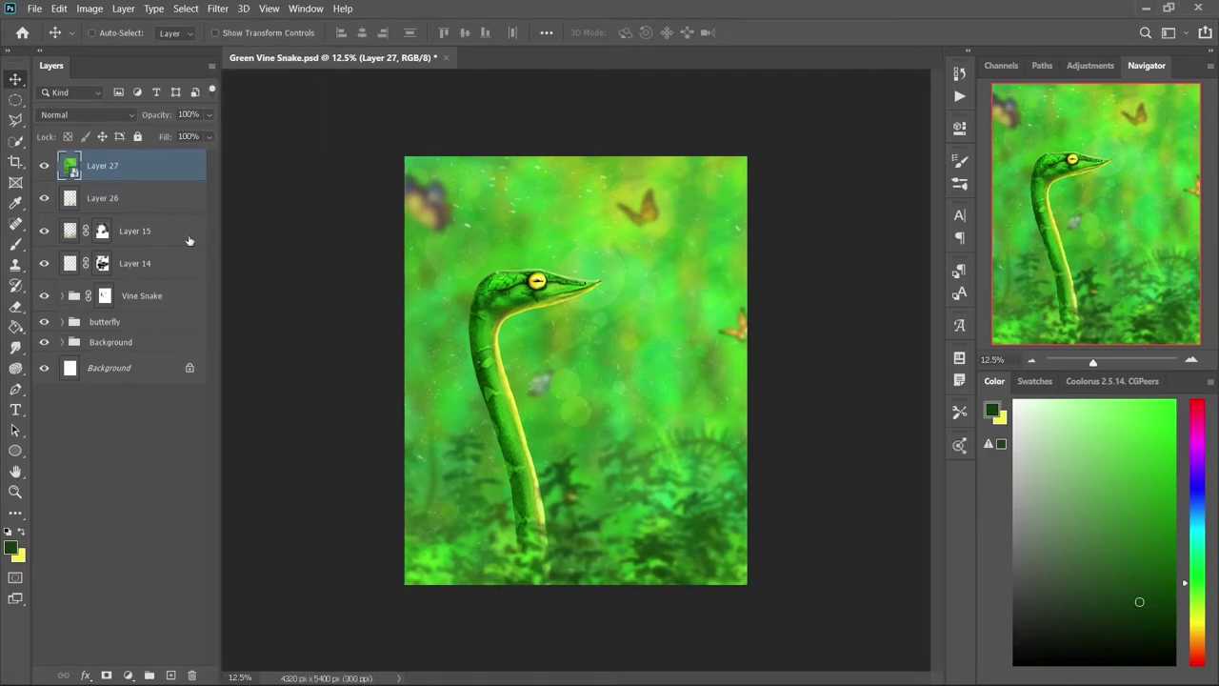
Step: Save the document and open the Camera Raw Filter on the merged image
key(ctrl+s)
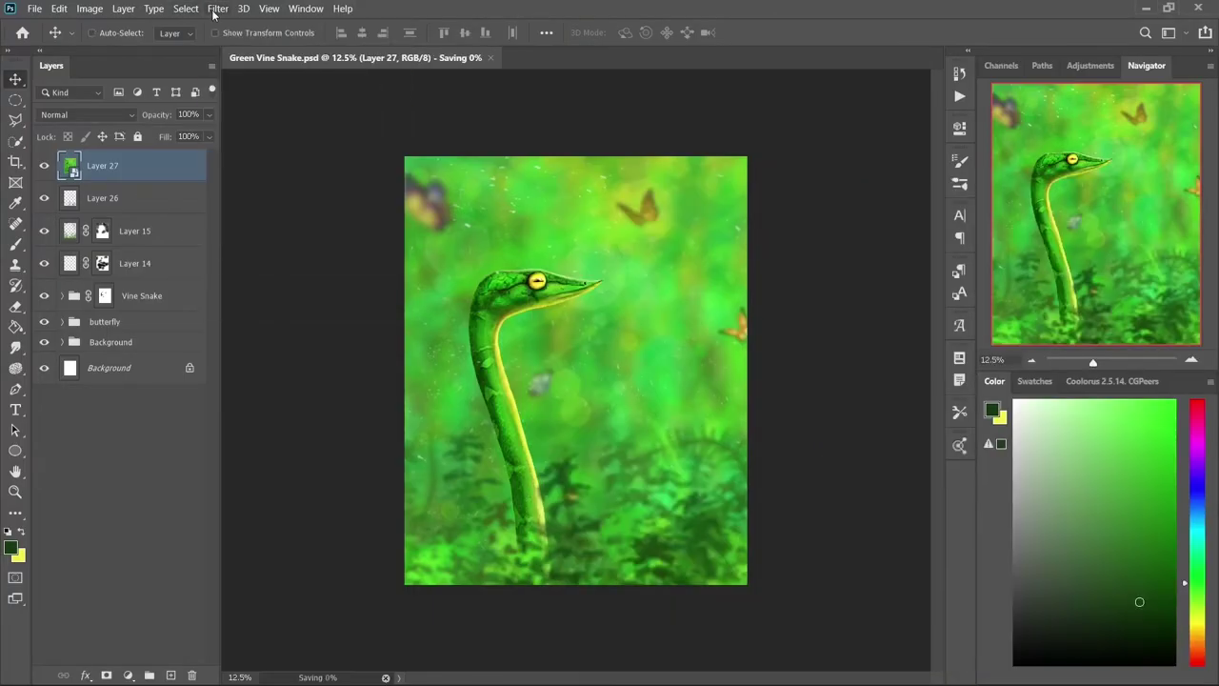
key(ctrl+0)
click(217, 9)
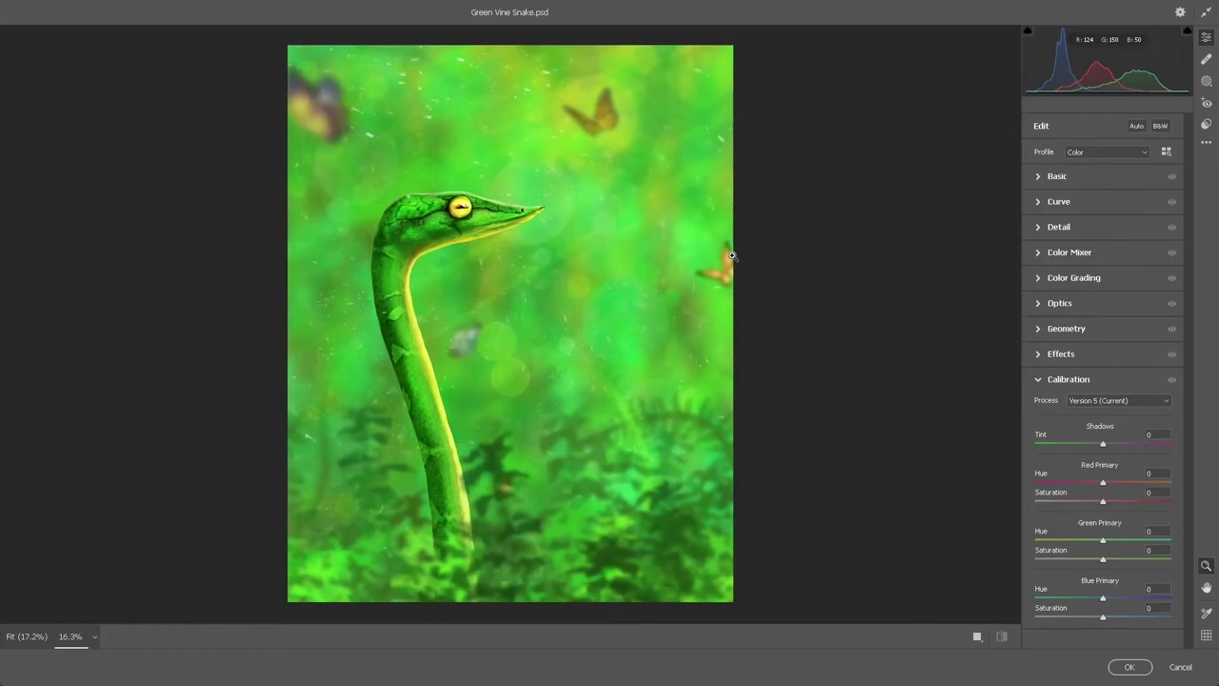
click(1057, 176)
Step: Set Temperature -14, Tint -8, Exposure -0.20, Contrast +6, and HSL Yellows +4, Greens -5
drag(1102, 225, 1100, 278)
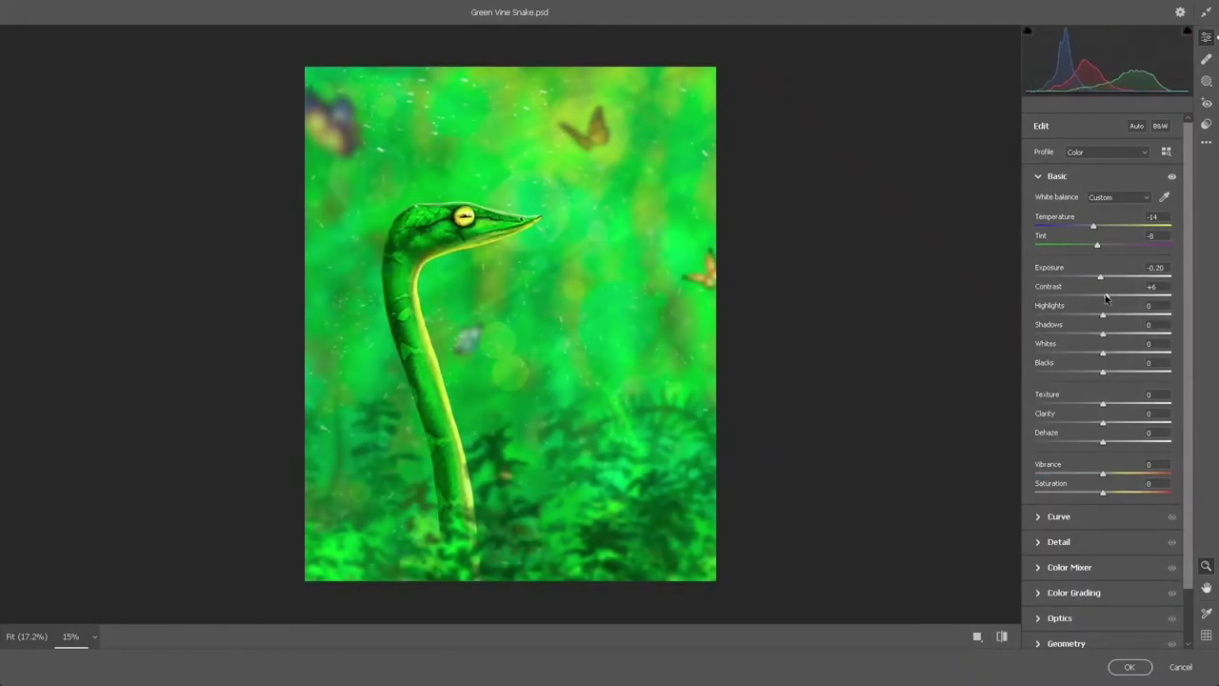
mouse_move(1069, 317)
mouse_down()
mouse_move(1106, 335)
mouse_move(1105, 453)
mouse_up()
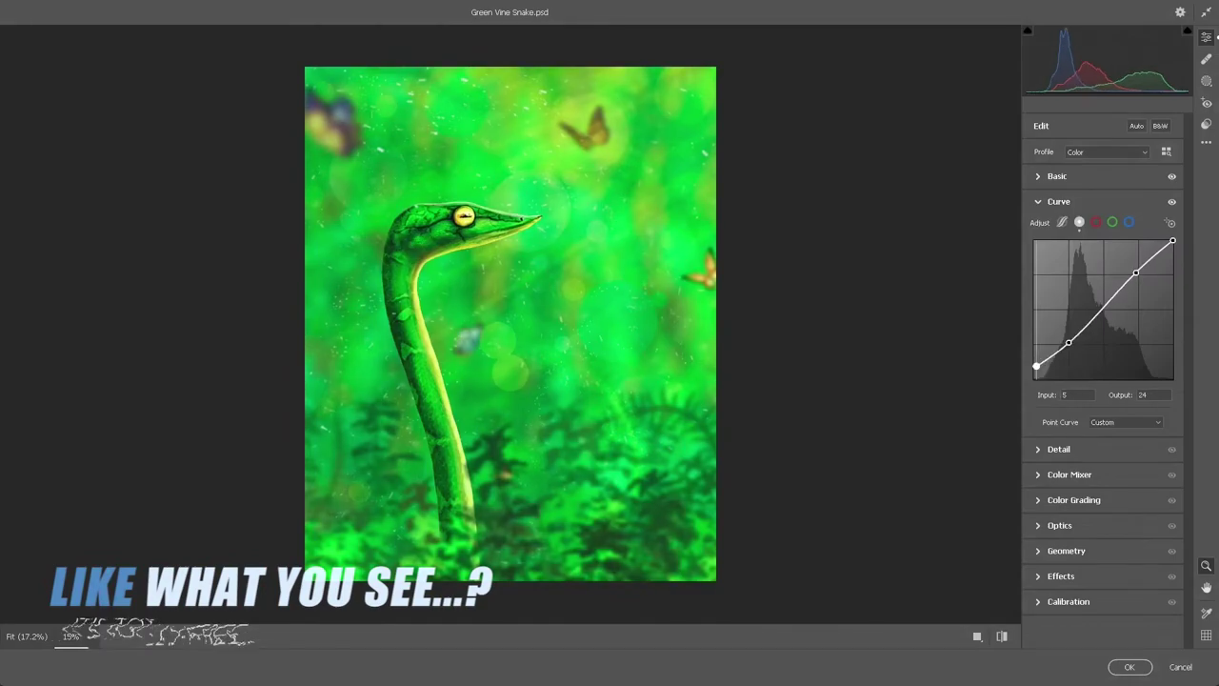
click(1058, 448)
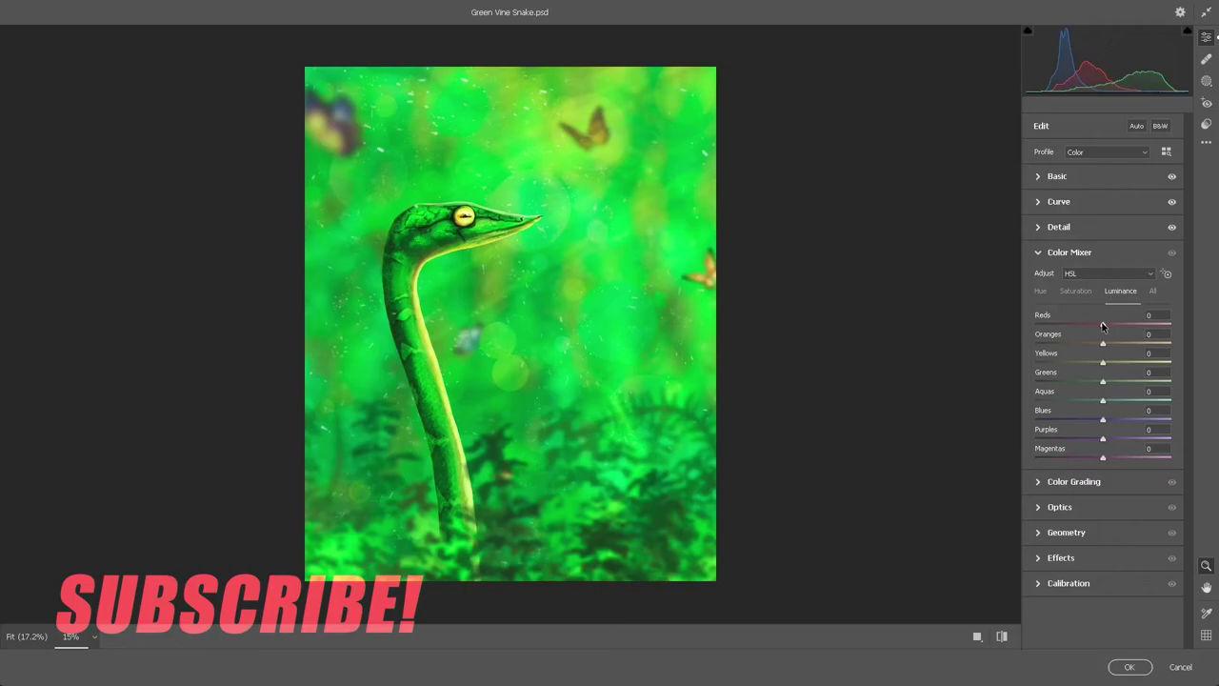
drag(1103, 342, 1104, 381)
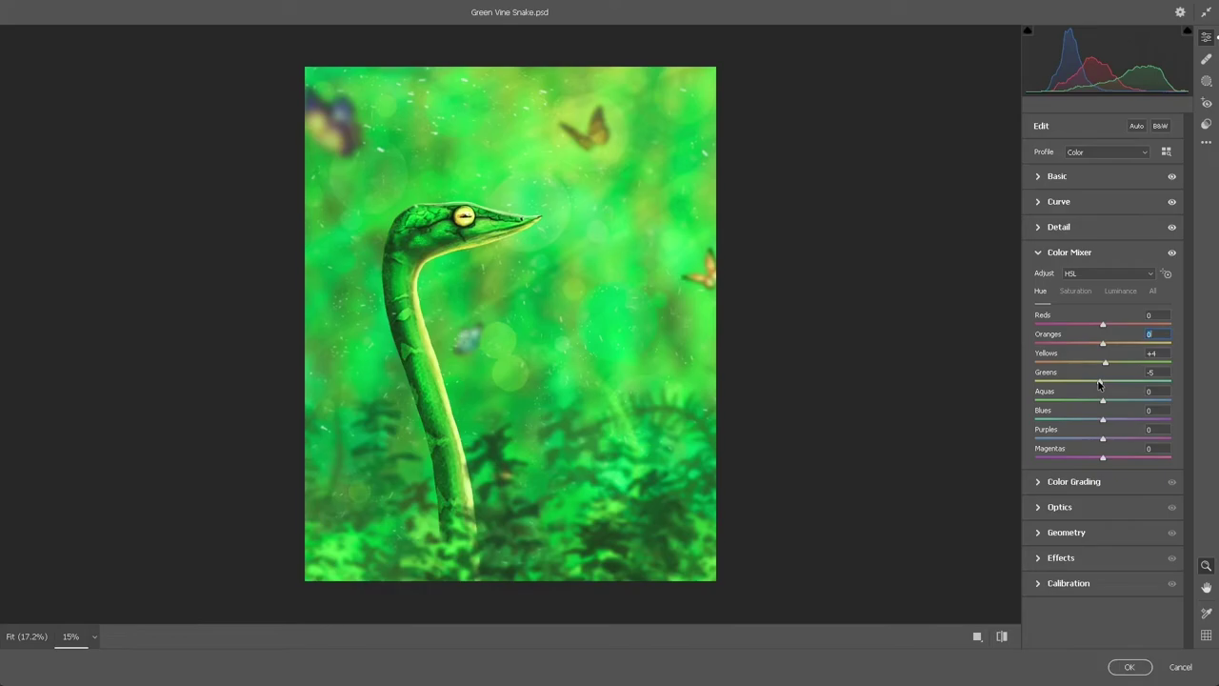
Step: Tint the shadows blue (H233, S21) in Color Grading
click(1069, 251)
click(1073, 278)
drag(1102, 390, 1095, 402)
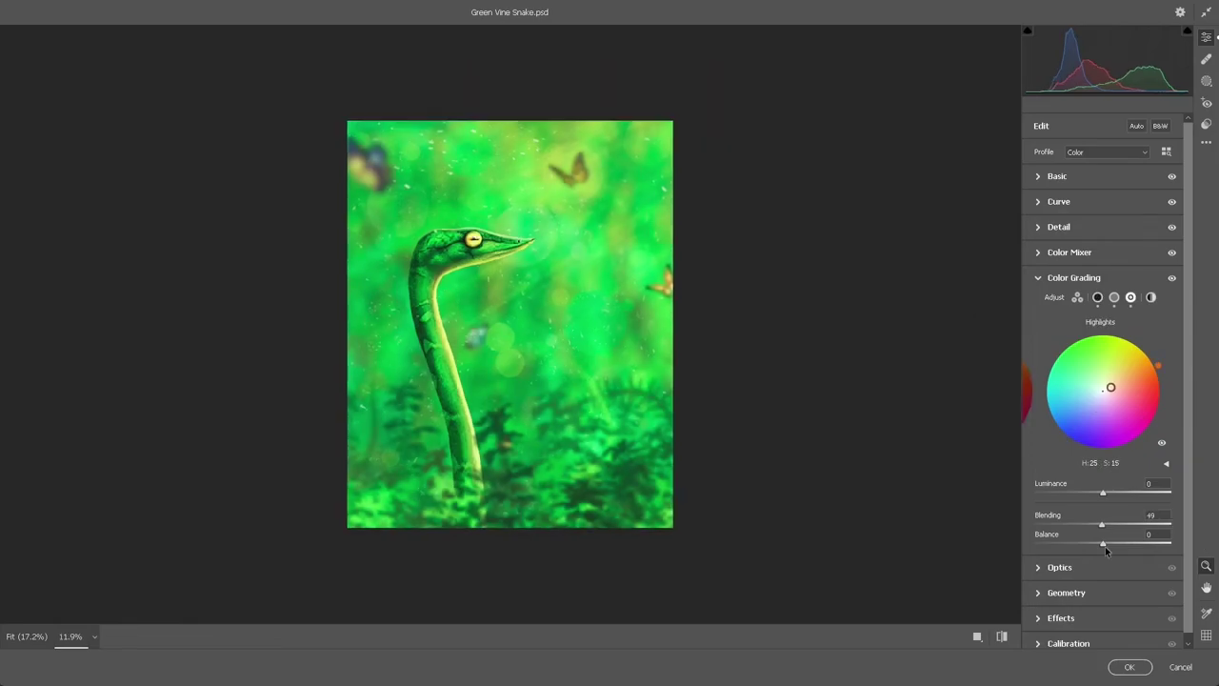
Step: Set the Camera Raw Color Grading Balance slider to -6
drag(1105, 550, 1099, 544)
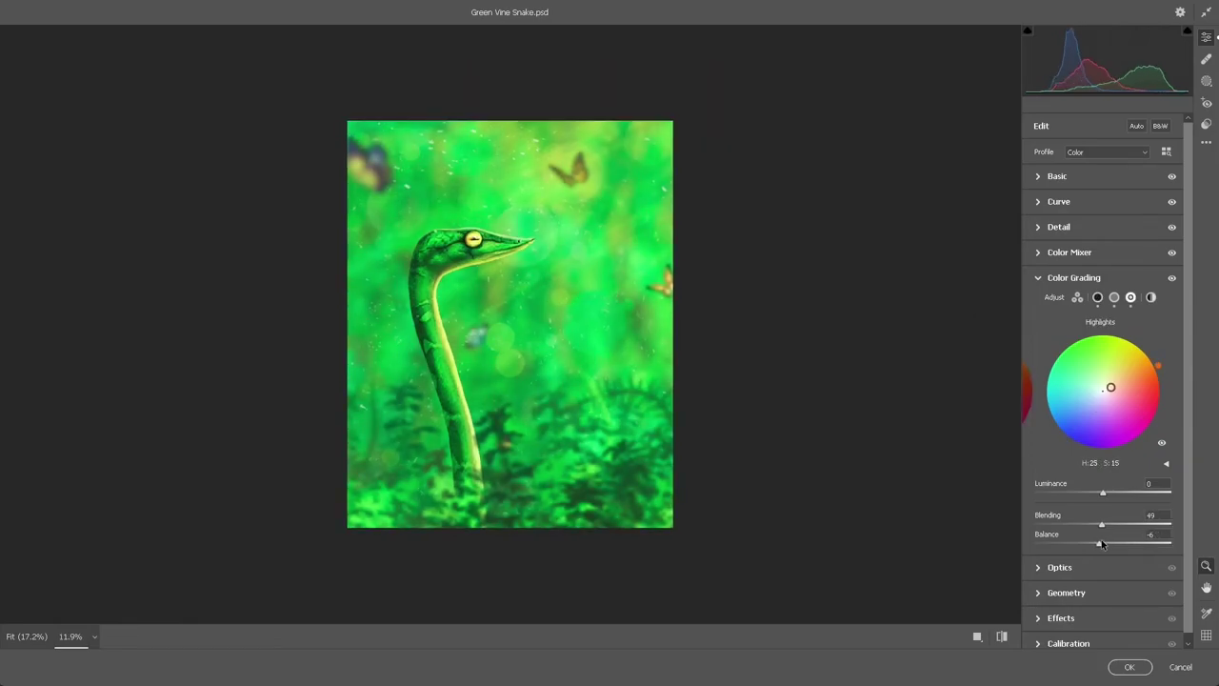